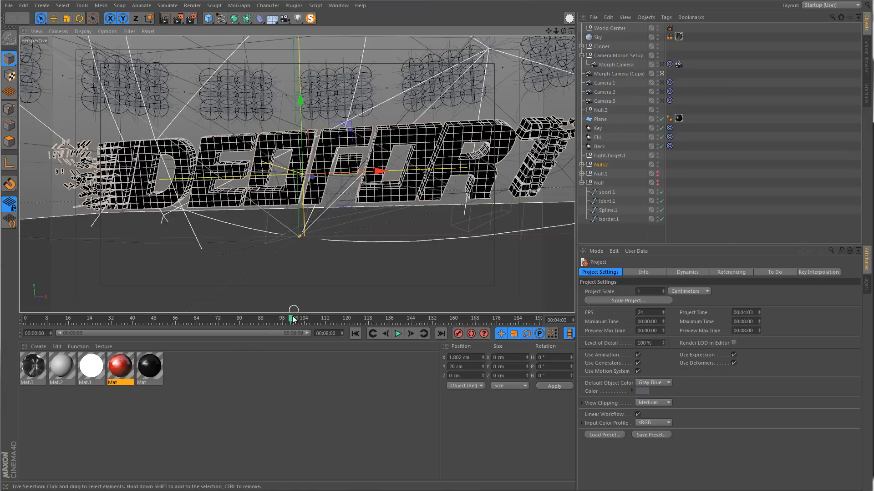
Open the Render Settings and review the Save page's Regular Image format options
{"action": "mouse_move", "coordinate": [291, 320]}
{"action": "left_mouse_down"}
{"action": "mouse_move", "coordinate": [176, 337]}
{"action": "mouse_move", "coordinate": [85, 336]}
{"action": "mouse_move", "coordinate": [279, 343]}
{"action": "mouse_move", "coordinate": [300, 331]}
{"action": "left_mouse_up"}
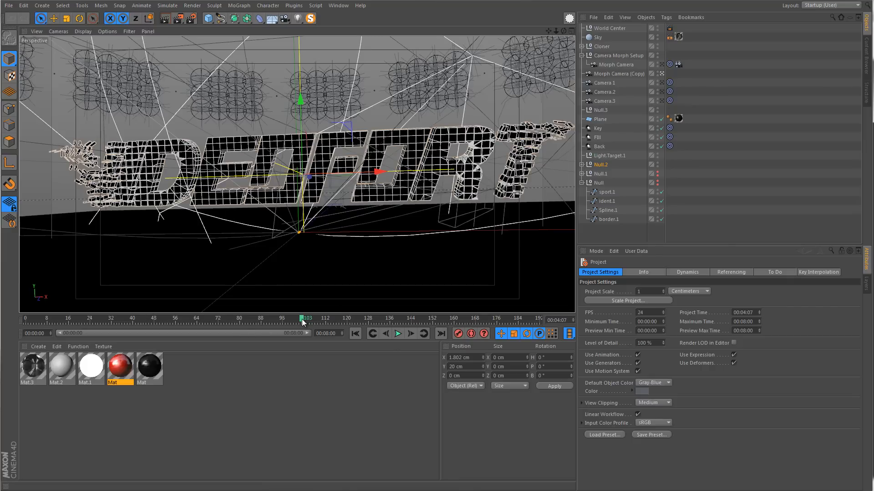
{"action": "left_click_drag", "start_coordinate": [302, 319], "coordinate": [270, 319]}
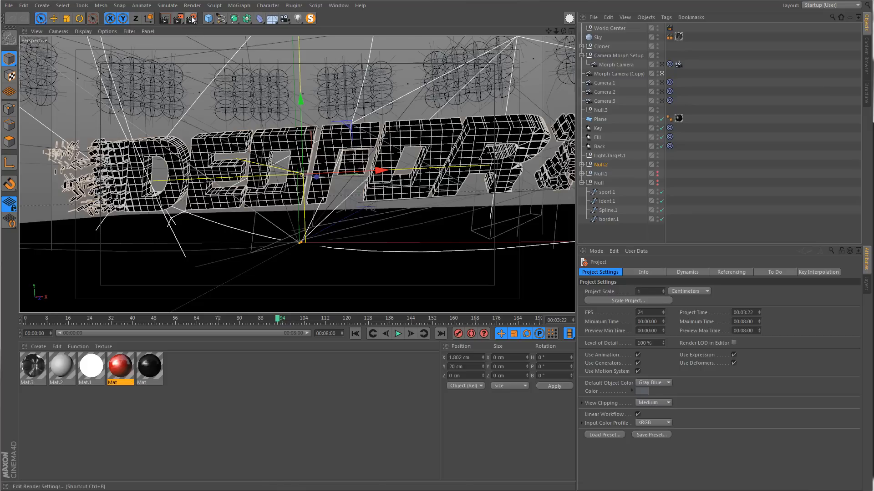
{"action": "left_click", "coordinate": [191, 19]}
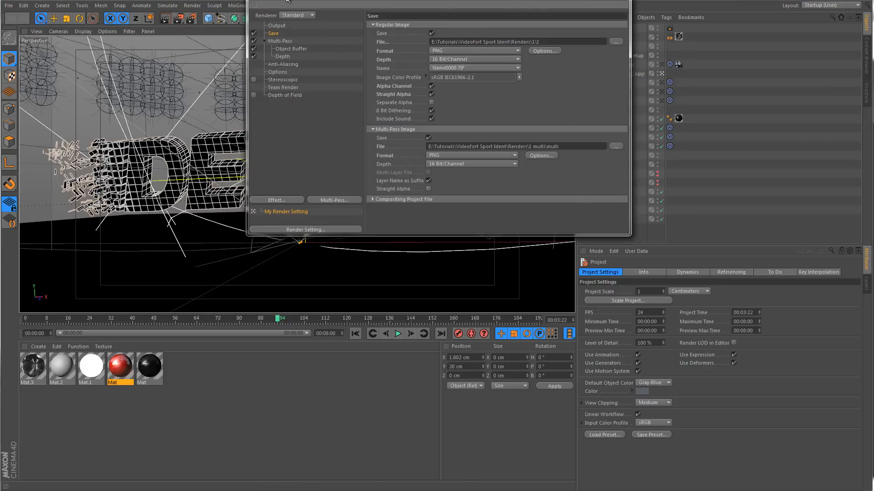
{"action": "left_click_drag", "start_coordinate": [287, 1], "coordinate": [183, 75]}
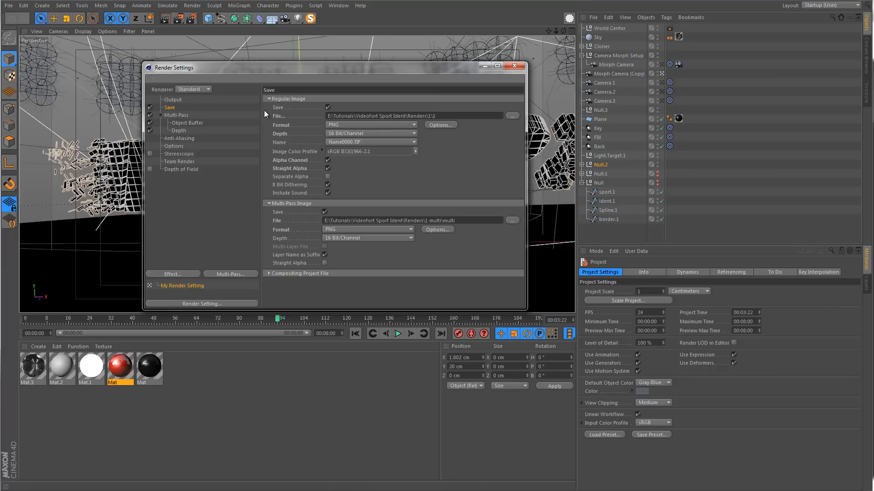
{"action": "left_click", "coordinate": [338, 126]}
{"action": "left_click", "coordinate": [342, 125]}
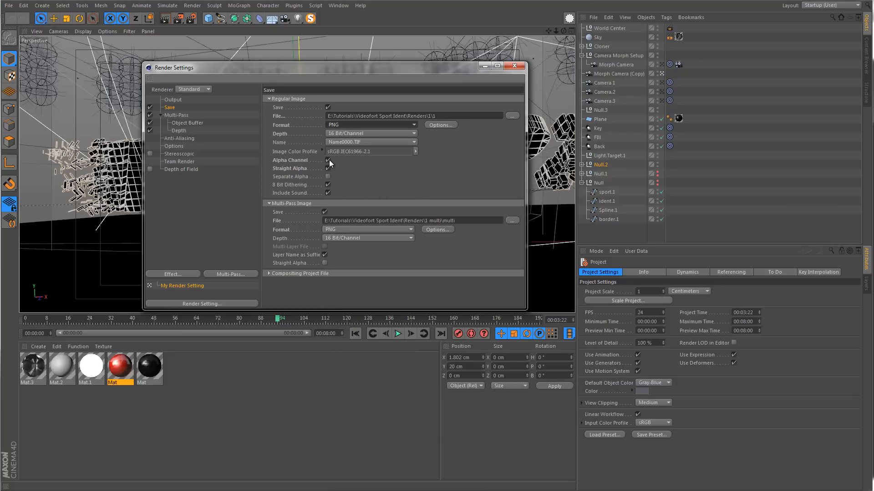
{"action": "left_click_drag", "start_coordinate": [310, 79], "coordinate": [328, 252]}
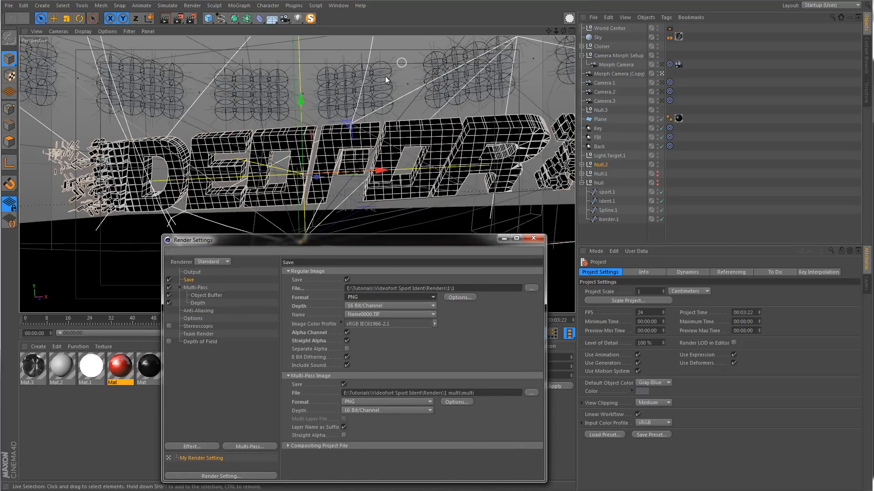
{"action": "left_click_drag", "start_coordinate": [348, 244], "coordinate": [345, 96]}
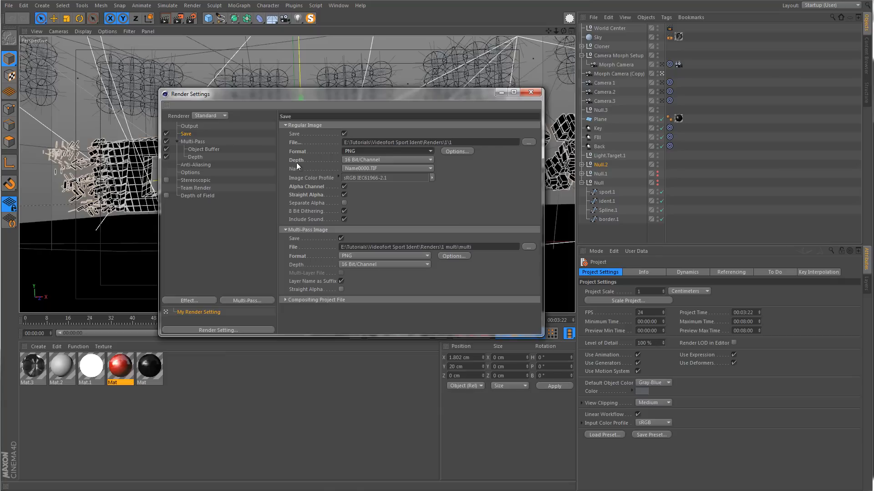
Set the regular image depth to 16 Bit/Channel and review the Compositing Project File options for After Effects
{"action": "left_click", "coordinate": [358, 159]}
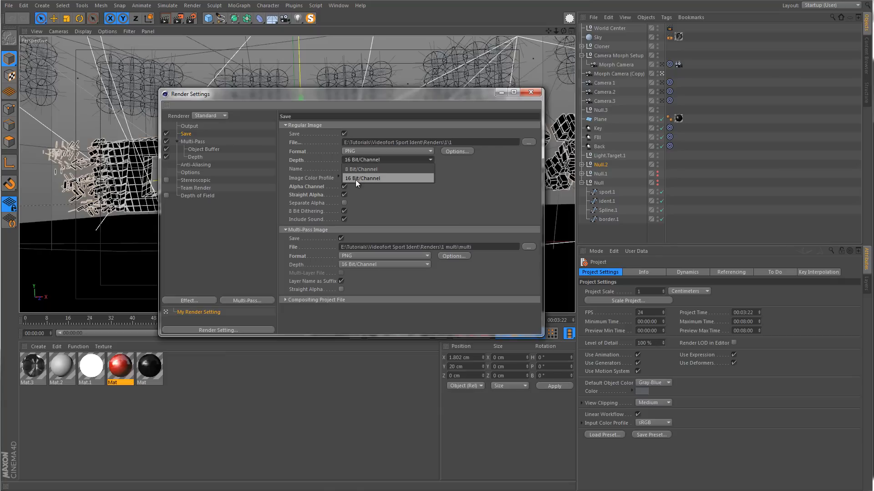
{"action": "left_click", "coordinate": [355, 179]}
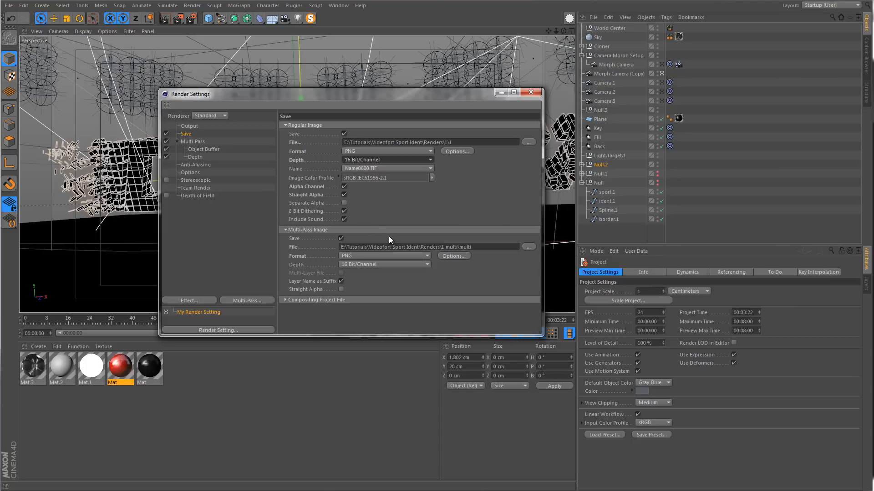
{"action": "left_click", "coordinate": [285, 300]}
{"action": "scroll", "coordinate": [296, 287], "scroll_direction": "down", "scroll_amount": 1}
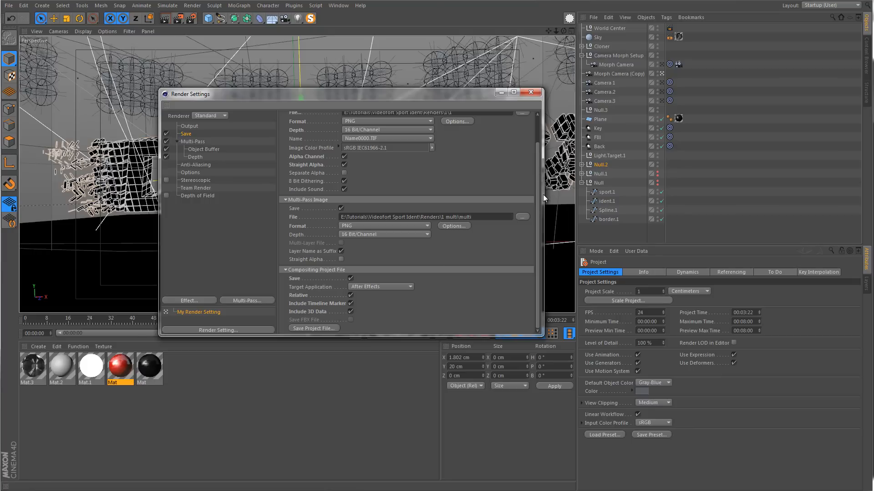
{"action": "left_click_drag", "start_coordinate": [535, 195], "coordinate": [535, 161]}
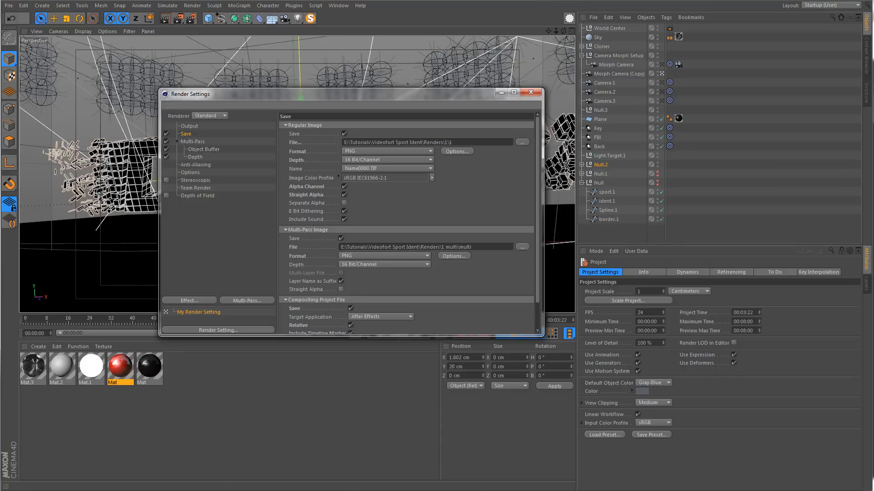
Switch to After Effects and start importing a file
{"action": "mouse_move", "coordinate": [209, 490]}
{"action": "left_click", "coordinate": [564, 485]}
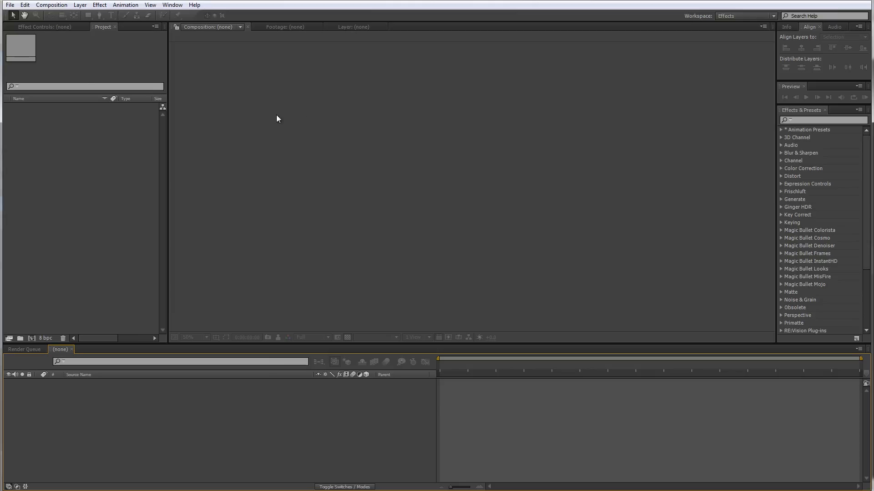
{"action": "left_click", "coordinate": [10, 4]}
{"action": "mouse_move", "coordinate": [49, 127]}
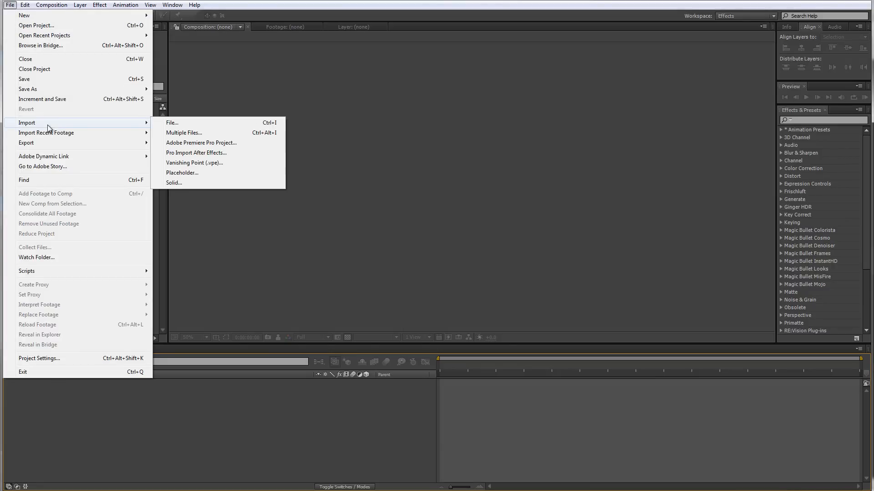
{"action": "left_click", "coordinate": [189, 124]}
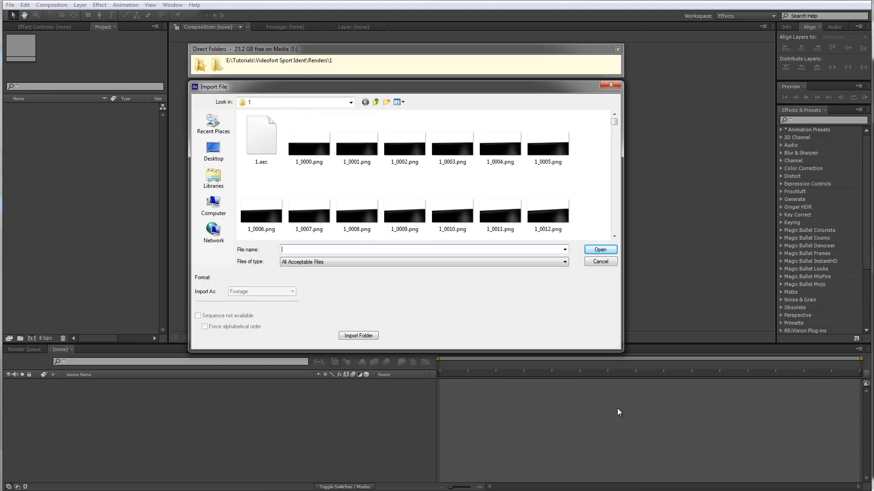
Import the 1.aec Cinema 4D composition from the Renders\1 folder as footage
{"action": "left_click_drag", "start_coordinate": [621, 349], "coordinate": [652, 442]}
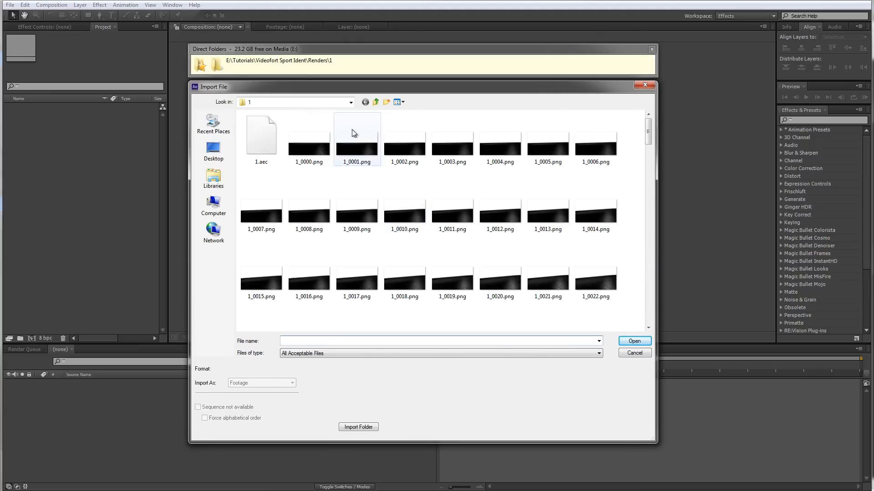
{"action": "left_click", "coordinate": [306, 142]}
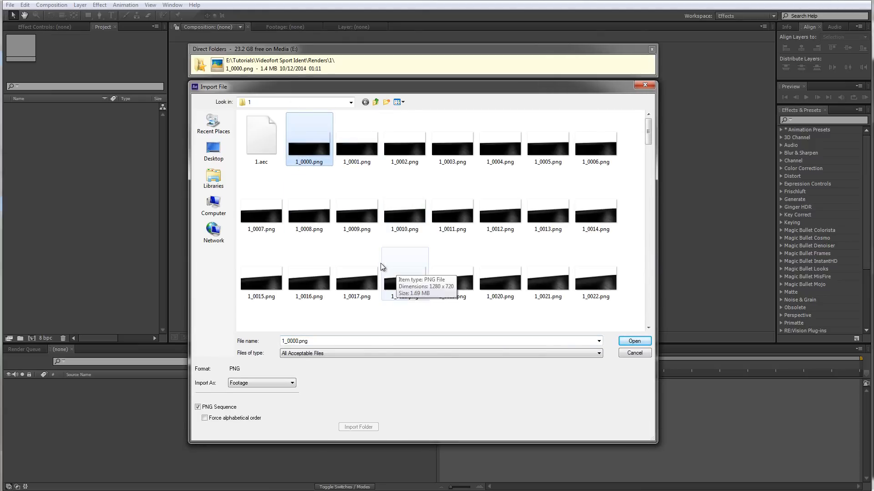
{"action": "scroll", "coordinate": [348, 234], "scroll_direction": "down", "scroll_amount": 20}
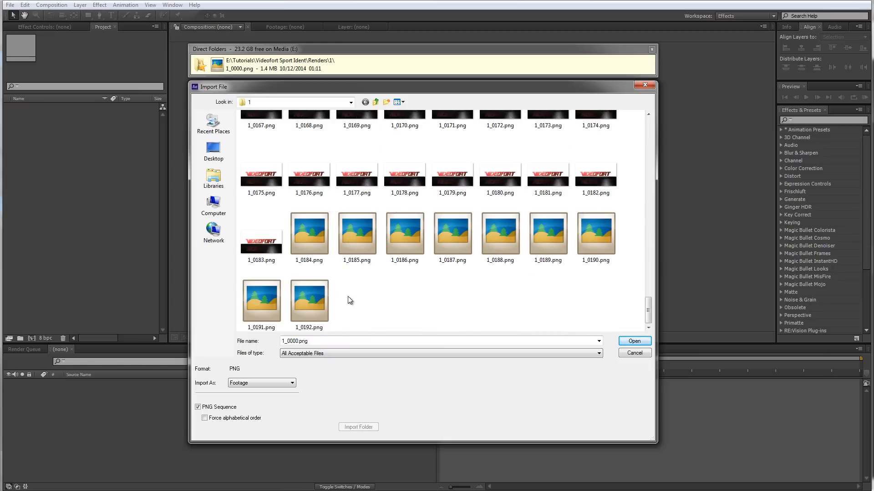
{"action": "left_click", "coordinate": [316, 291]}
{"action": "scroll", "coordinate": [313, 293], "scroll_direction": "up", "scroll_amount": 20}
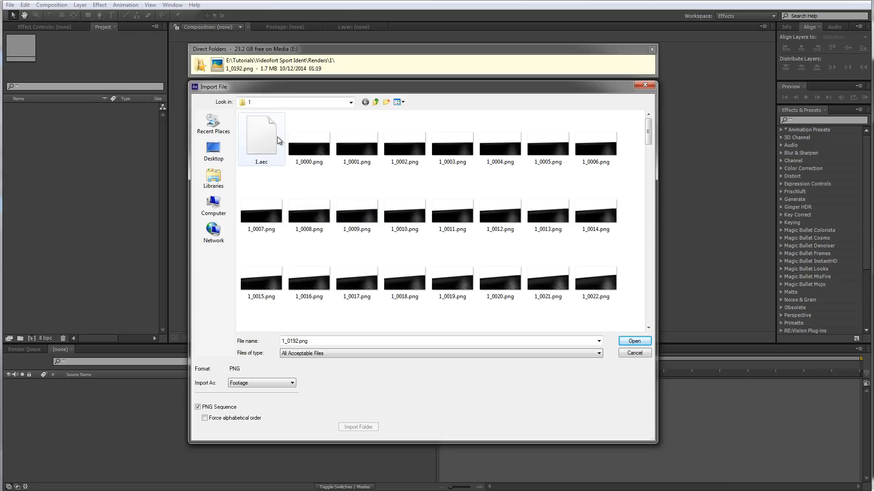
{"action": "left_click", "coordinate": [259, 151]}
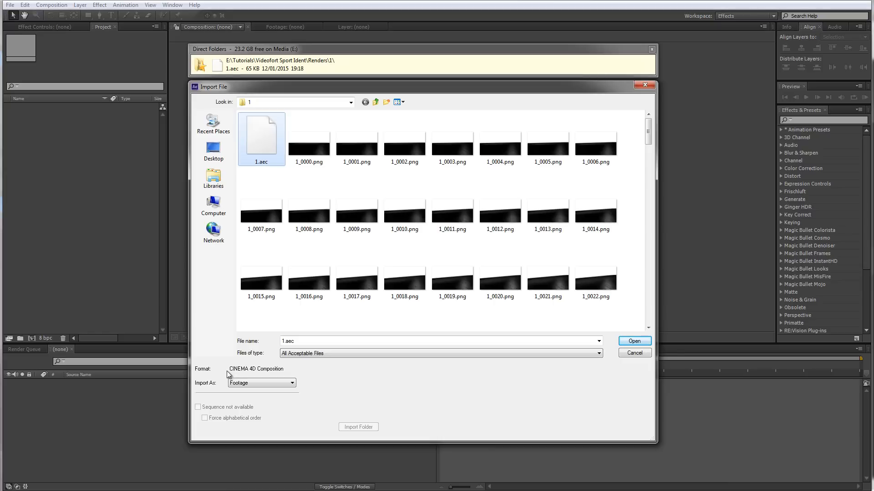
{"action": "left_click", "coordinate": [274, 381]}
{"action": "left_click", "coordinate": [629, 342]}
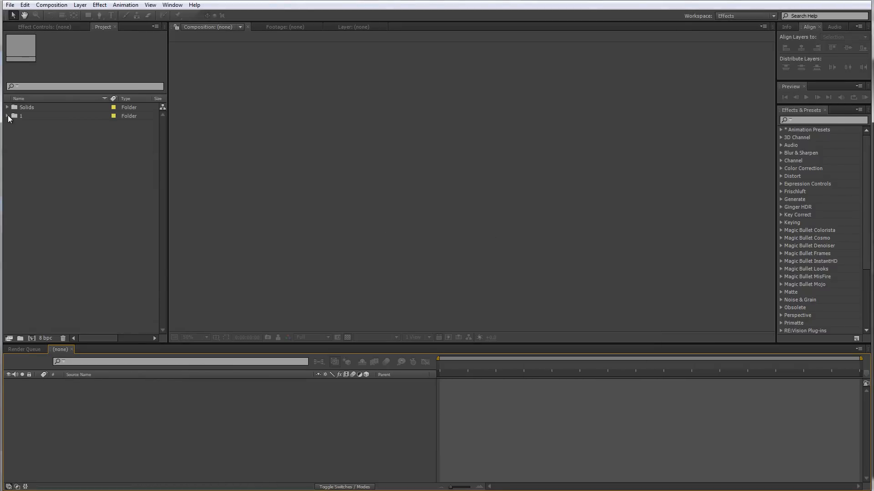
Expand the imported folder 1 and open composition 1 in the timeline
{"action": "left_click", "coordinate": [8, 116]}
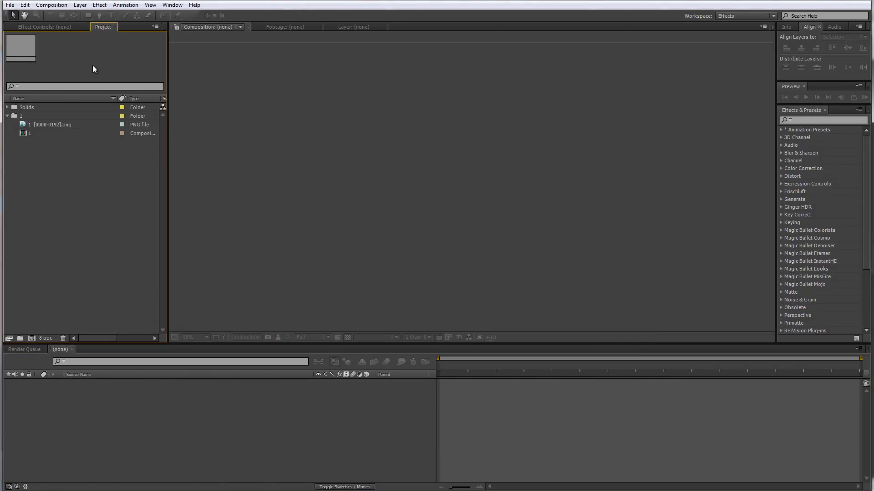
{"action": "double_click", "coordinate": [35, 135]}
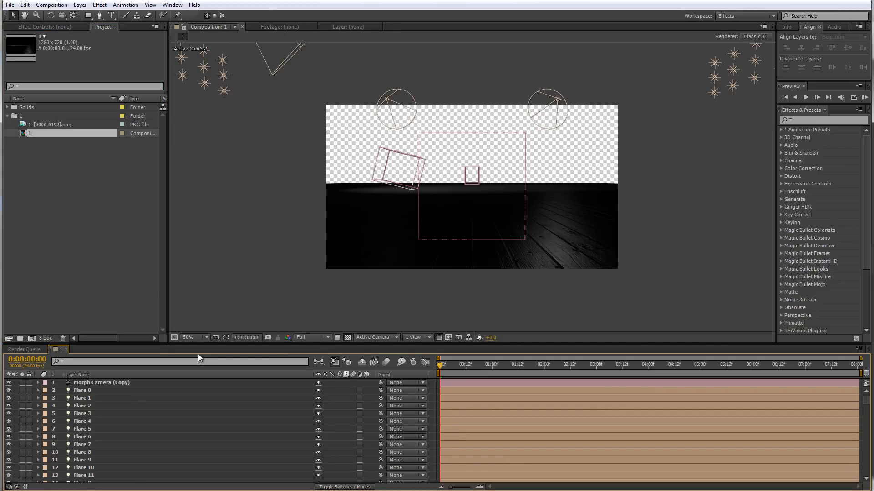
{"action": "left_click_drag", "start_coordinate": [207, 343], "coordinate": [206, 290]}
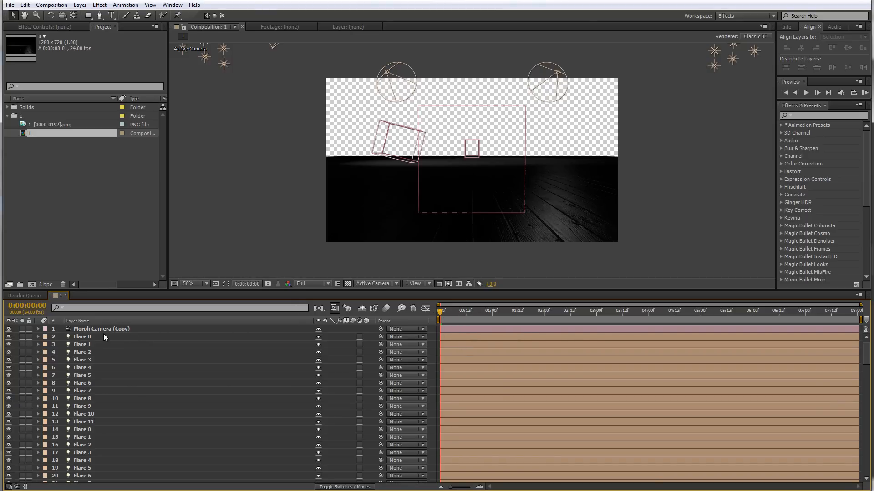
Delete the Morph Camera, Camera 1, Camera.2 and Camera.3 layers from the composition
{"action": "left_click", "coordinate": [93, 329]}
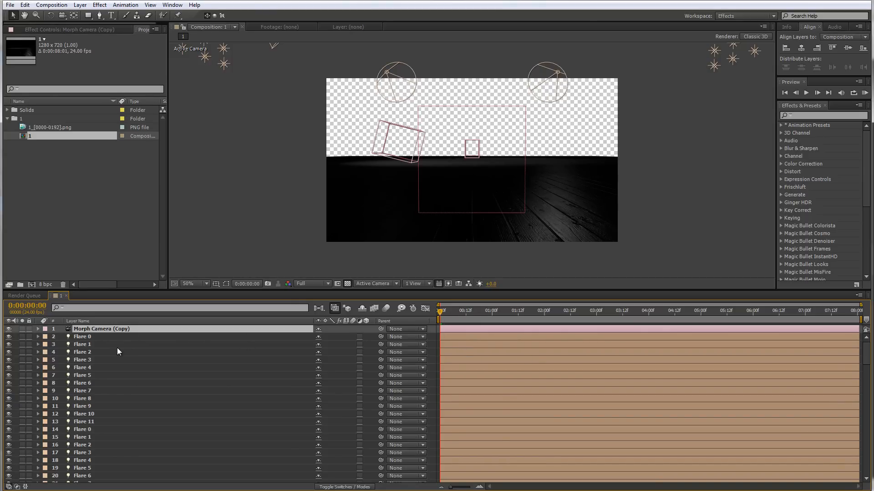
{"action": "left_click", "coordinate": [111, 337]}
{"action": "scroll", "coordinate": [116, 363], "scroll_direction": "down", "scroll_amount": 8}
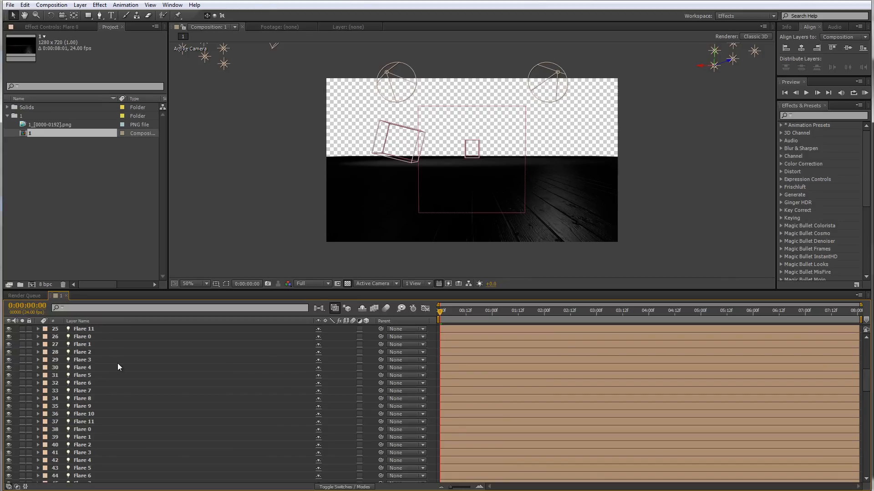
{"action": "scroll", "coordinate": [118, 366], "scroll_direction": "down", "scroll_amount": 19}
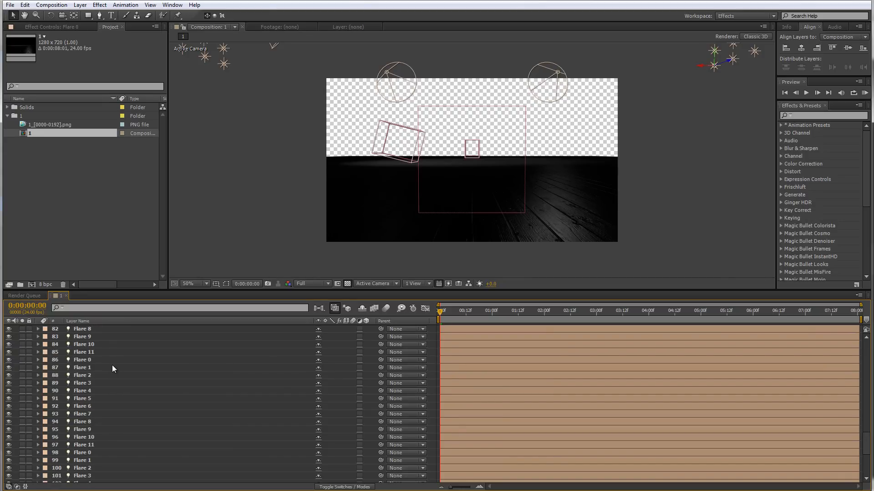
{"action": "scroll", "coordinate": [112, 365], "scroll_direction": "down", "scroll_amount": 6}
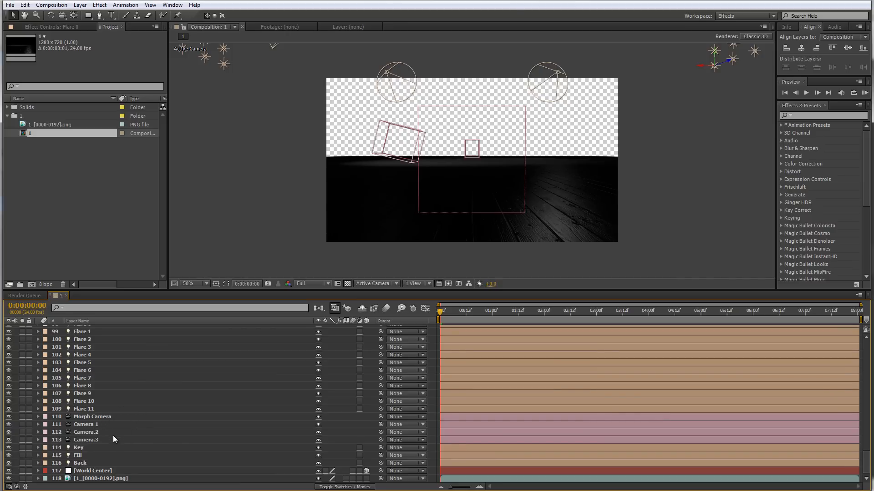
{"action": "left_click", "coordinate": [92, 440]}
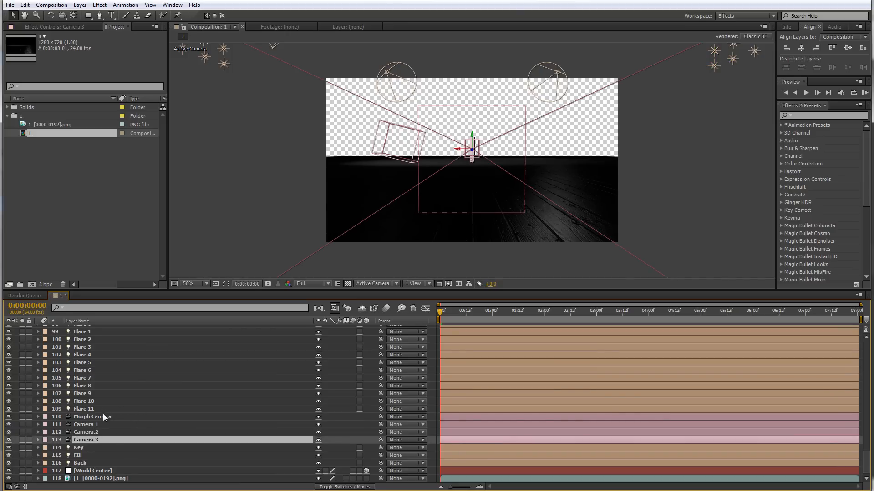
{"action": "left_click", "coordinate": [102, 416], "text": "shift"}
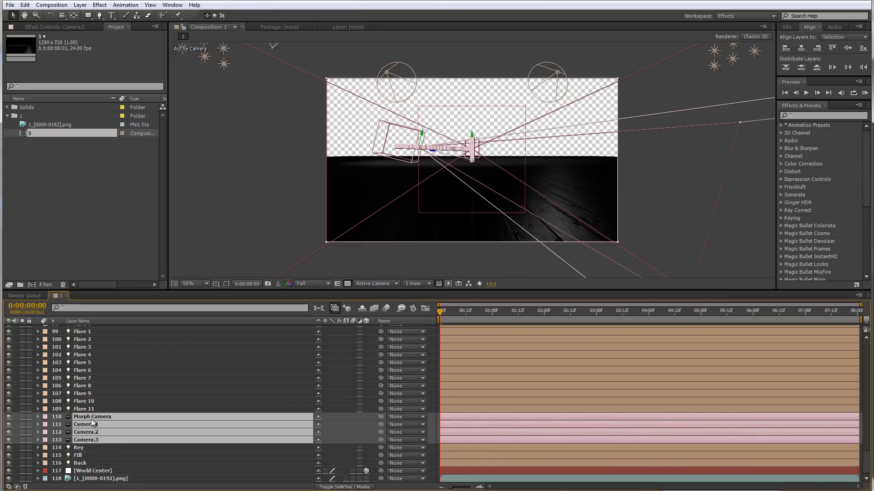
{"action": "key", "text": "Delete"}
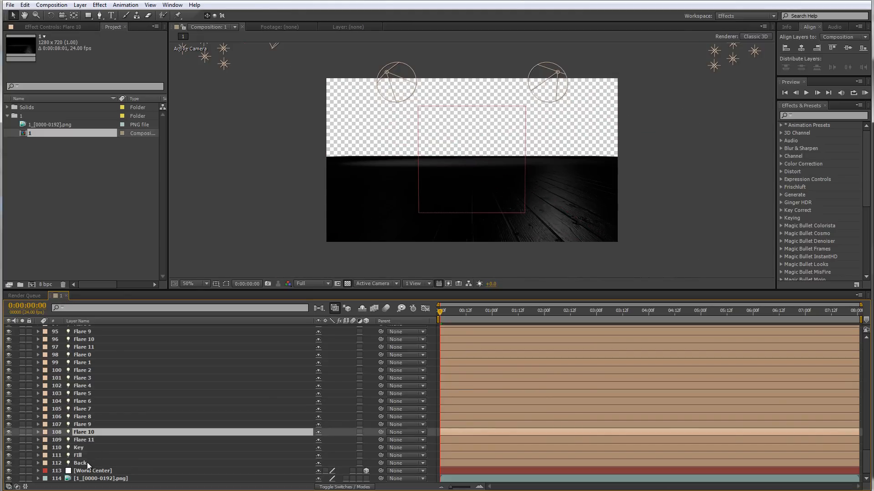
Select the layers from Flare 0 through Back and hide shy layers in the timeline
{"action": "left_click", "coordinate": [87, 463]}
{"action": "scroll", "coordinate": [89, 461], "scroll_direction": "up", "scroll_amount": 3}
{"action": "scroll", "coordinate": [91, 462], "scroll_direction": "up", "scroll_amount": 20}
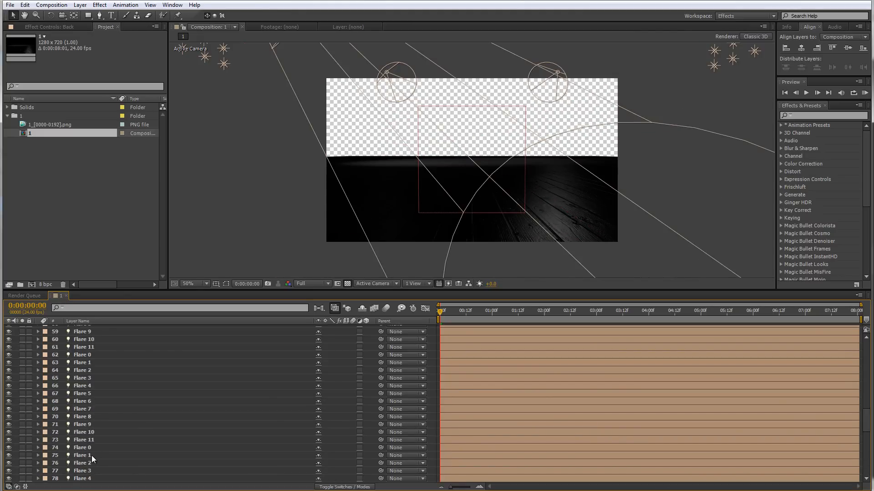
{"action": "scroll", "coordinate": [94, 457], "scroll_direction": "up", "scroll_amount": 7}
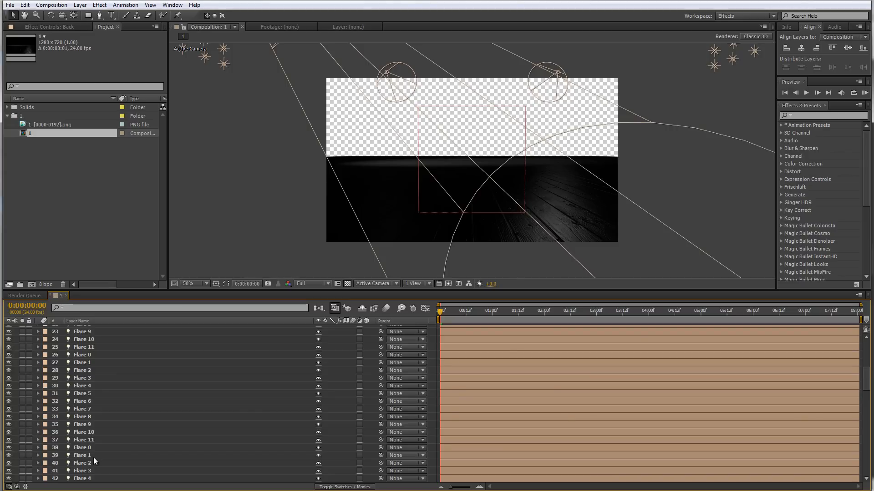
{"action": "left_click", "coordinate": [91, 337], "text": "shift"}
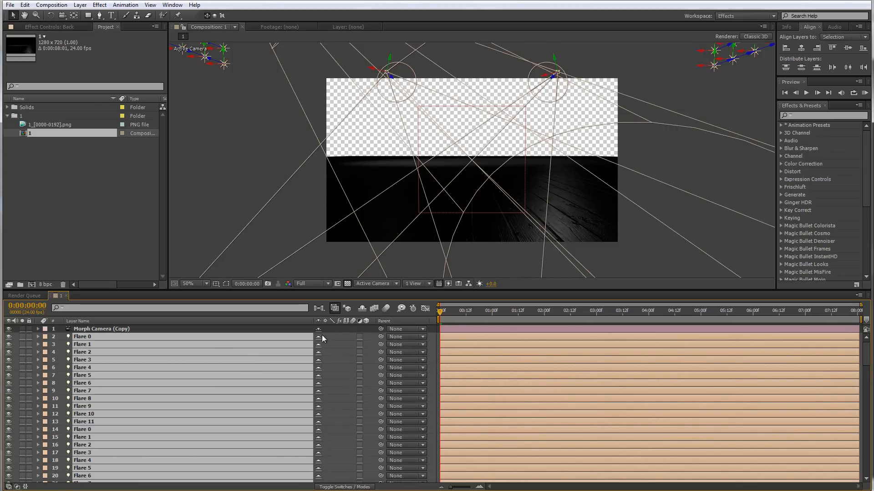
{"action": "left_click", "coordinate": [361, 311]}
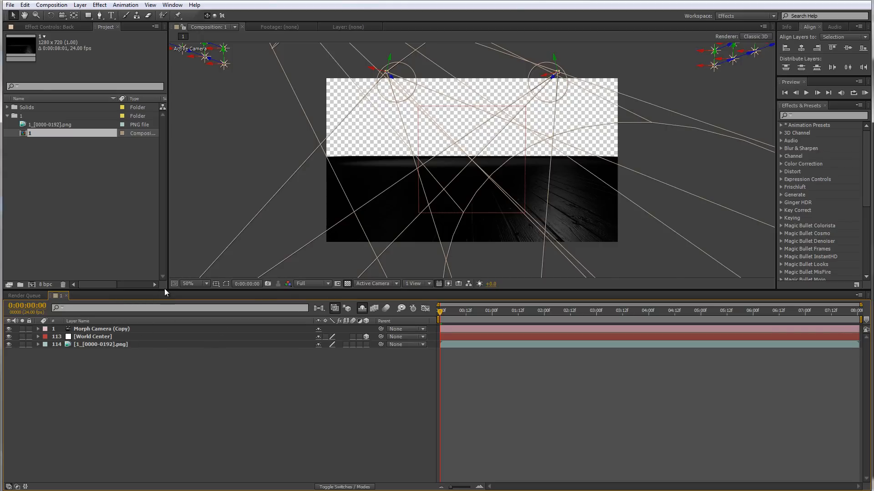
{"action": "left_click_drag", "start_coordinate": [166, 291], "coordinate": [478, 336]}
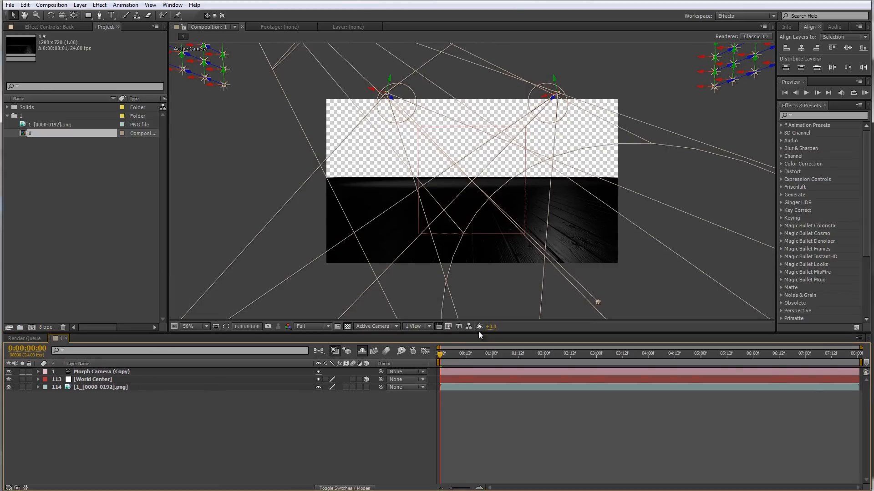
Scrub the timeline to about 4 seconds and turn off the transparency grid in the composition viewer
{"action": "left_click_drag", "start_coordinate": [439, 364], "coordinate": [653, 371]}
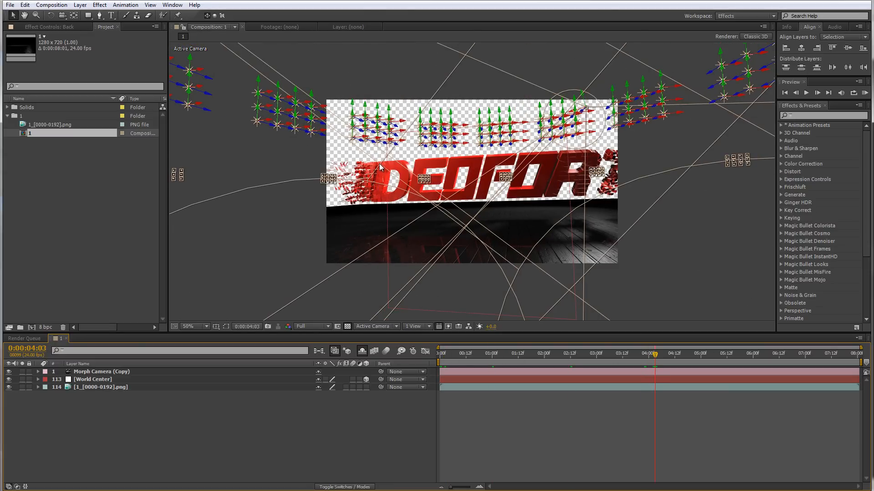
{"action": "left_click", "coordinate": [334, 350]}
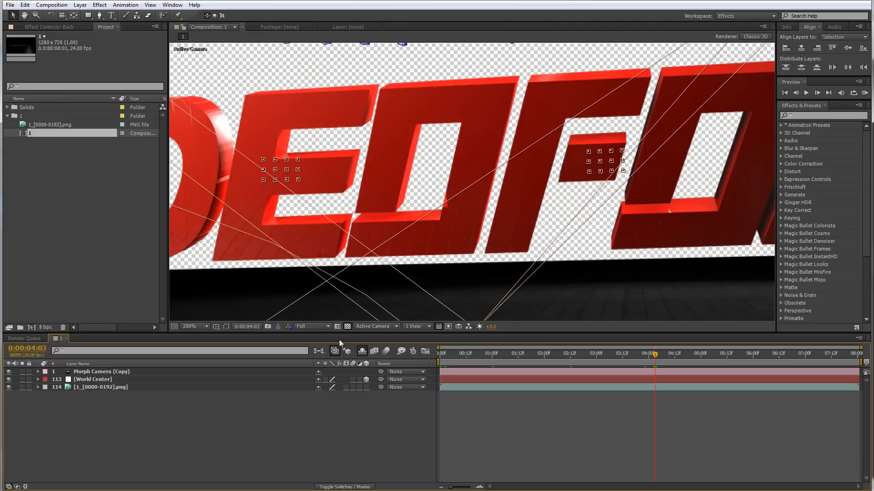
{"action": "left_click", "coordinate": [348, 326]}
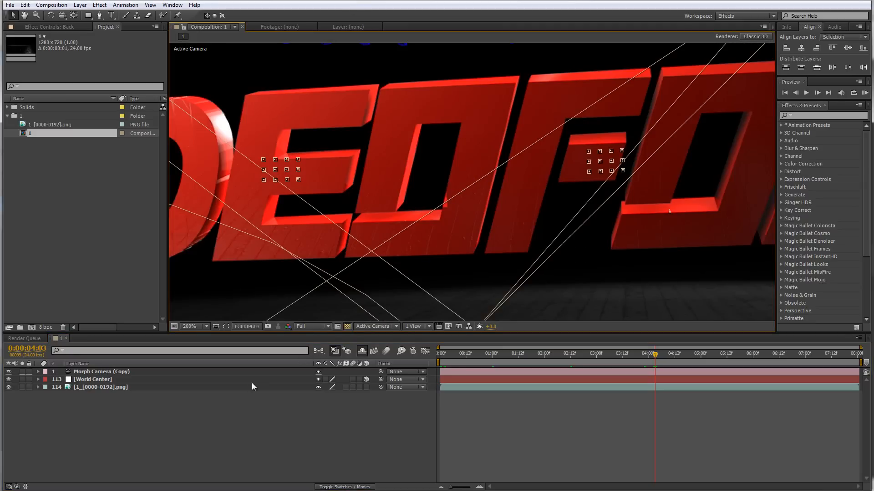
Create a new black composition-sized solid and move it to the bottom of the layer stack
{"action": "right_click", "coordinate": [217, 412]}
{"action": "mouse_move", "coordinate": [253, 316]}
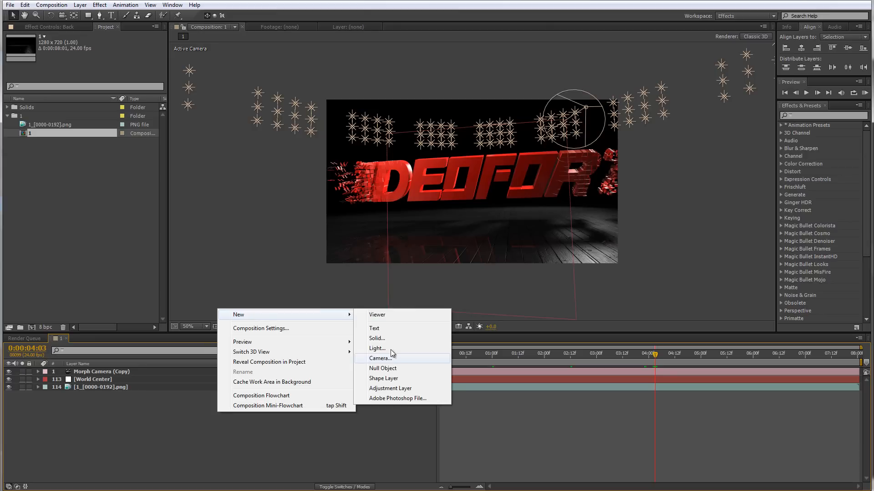
{"action": "left_click", "coordinate": [387, 338]}
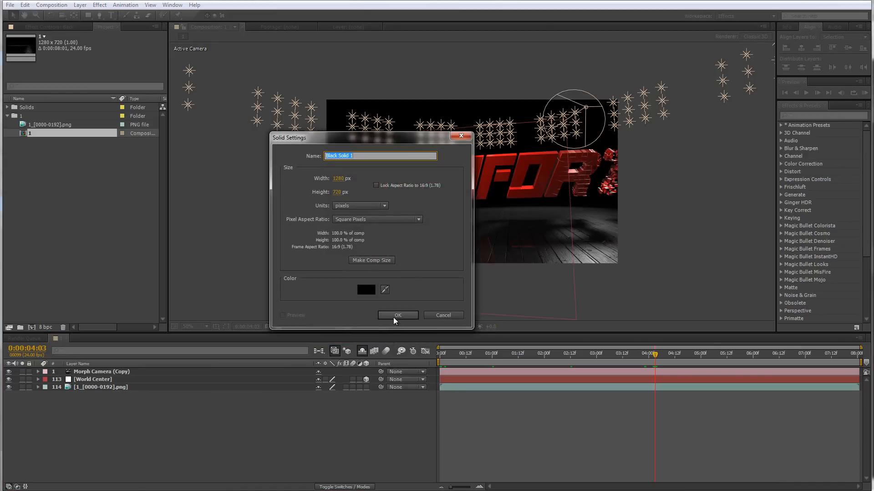
{"action": "left_click", "coordinate": [394, 316]}
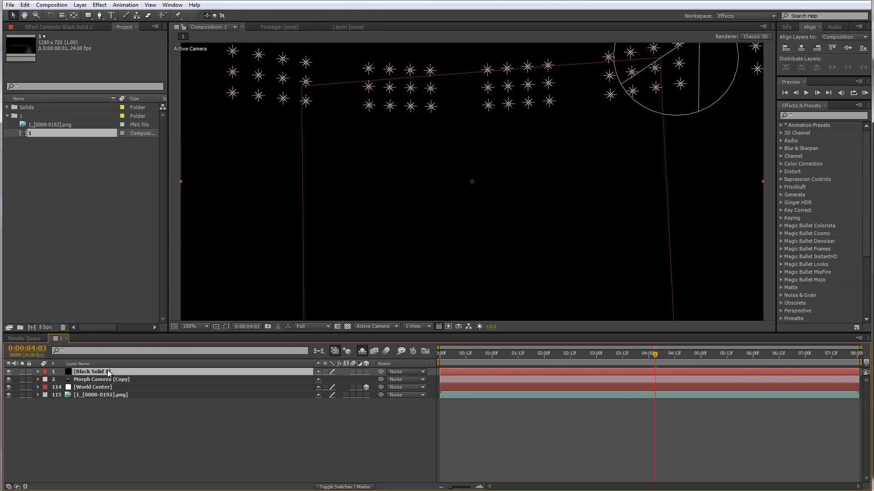
{"action": "left_click_drag", "start_coordinate": [109, 373], "coordinate": [110, 399]}
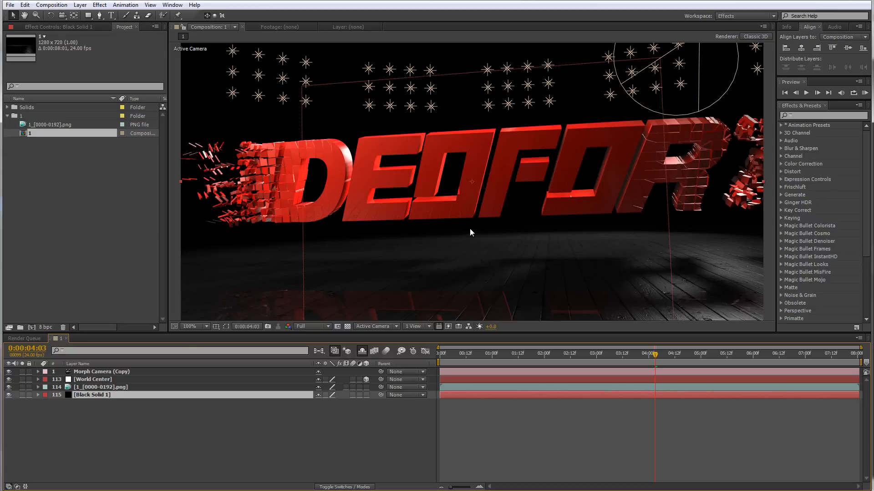
Inspect the render in the viewer at different zoom levels and times around 3:13
{"action": "scroll", "coordinate": [470, 233], "scroll_direction": "down", "scroll_amount": 1}
{"action": "scroll", "coordinate": [470, 234], "scroll_direction": "up", "scroll_amount": 1}
{"action": "scroll", "coordinate": [470, 239], "scroll_direction": "down", "scroll_amount": 1}
{"action": "scroll", "coordinate": [468, 240], "scroll_direction": "up", "scroll_amount": 1}
{"action": "left_click_drag", "start_coordinate": [341, 145], "coordinate": [337, 192]}
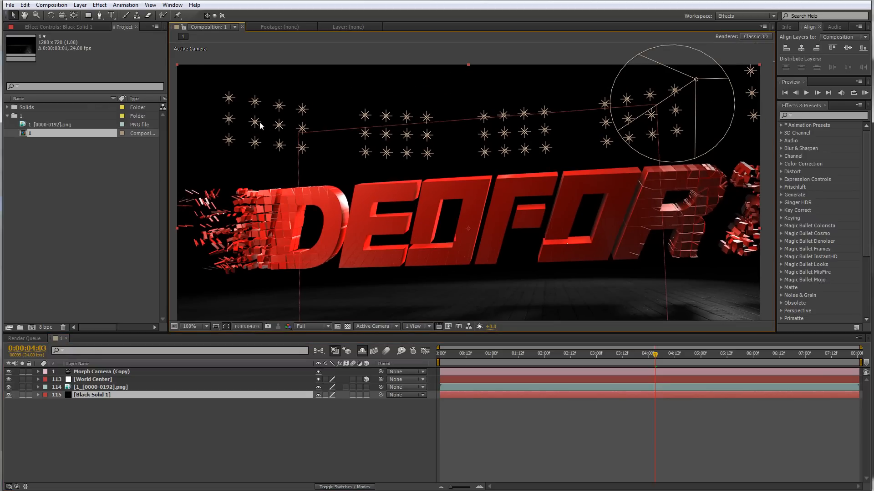
{"action": "left_click_drag", "start_coordinate": [488, 139], "coordinate": [437, 138]}
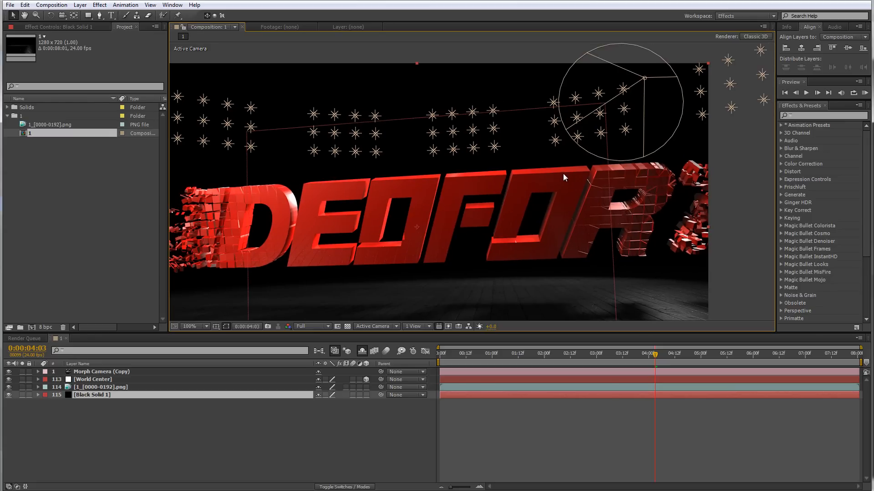
{"action": "left_click_drag", "start_coordinate": [556, 173], "coordinate": [546, 178]}
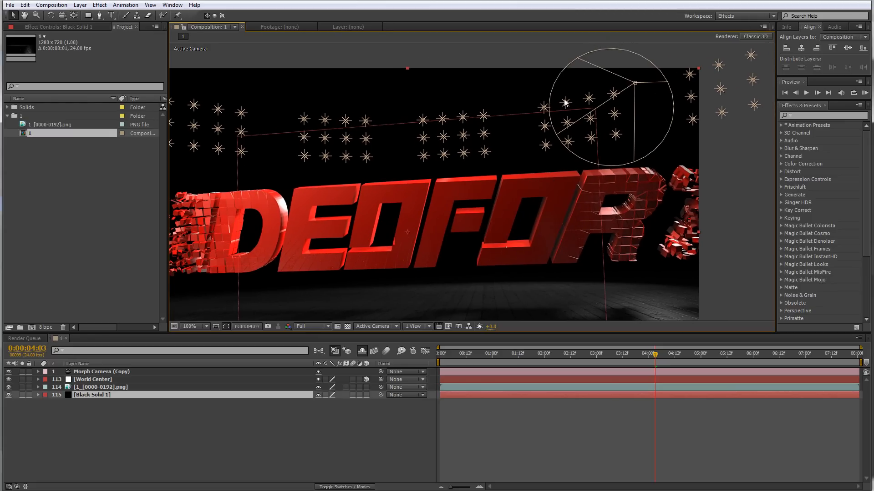
{"action": "key", "text": "ctrl+shift+h"}
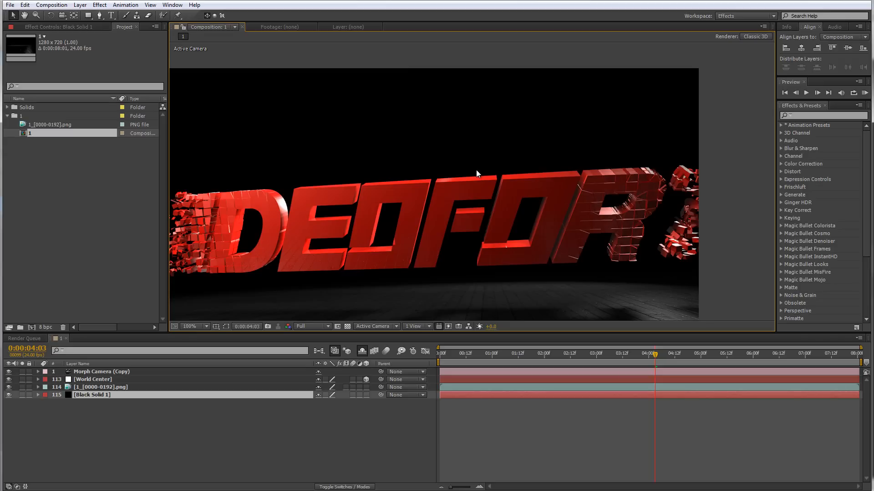
{"action": "scroll", "coordinate": [471, 201], "scroll_direction": "down", "scroll_amount": 1}
{"action": "mouse_move", "coordinate": [616, 358]}
{"action": "left_mouse_down"}
{"action": "mouse_move", "coordinate": [454, 364]}
{"action": "mouse_move", "coordinate": [669, 364]}
{"action": "mouse_move", "coordinate": [624, 359]}
{"action": "left_mouse_up"}
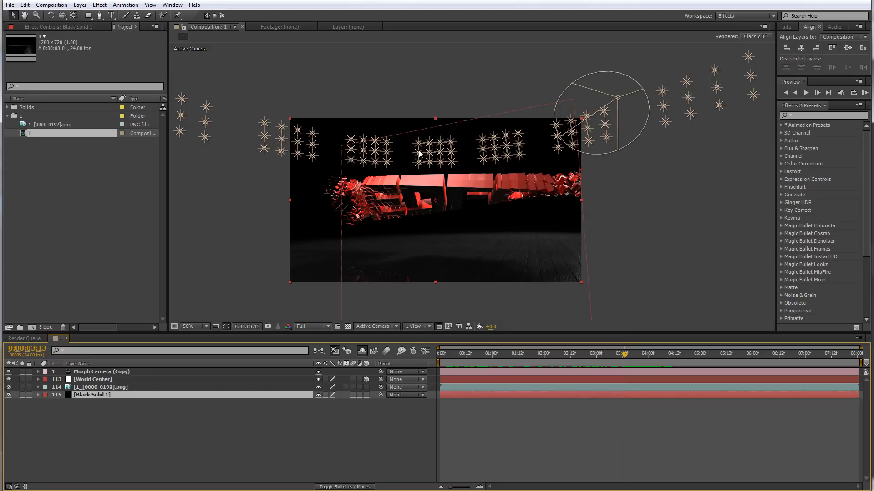
{"action": "left_click_drag", "start_coordinate": [423, 162], "coordinate": [403, 169]}
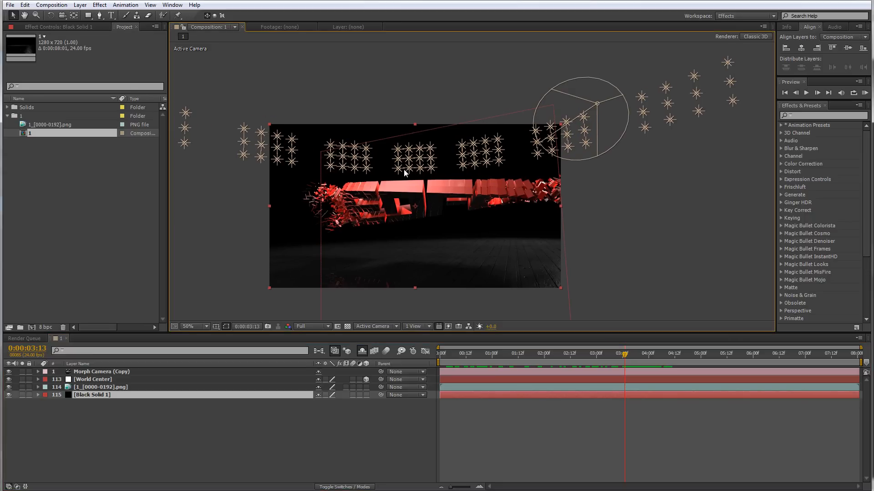
Create a new solid layer named lights
{"action": "right_click", "coordinate": [173, 415]}
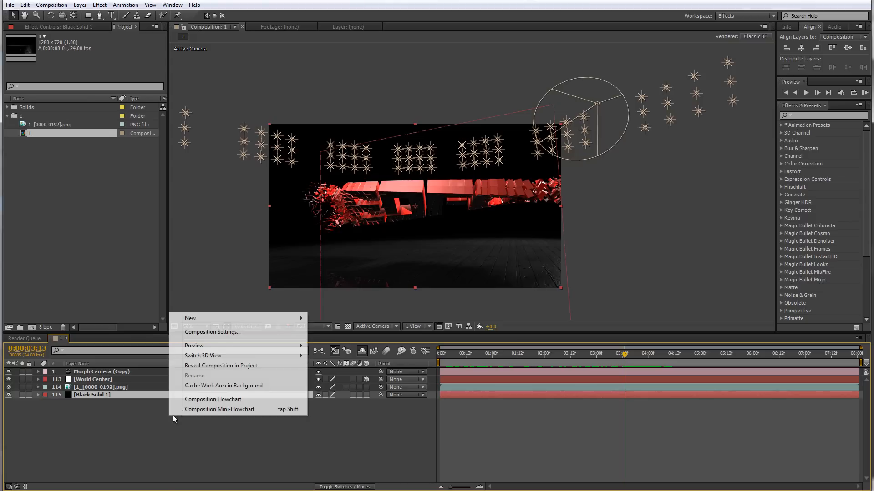
{"action": "mouse_move", "coordinate": [298, 322]}
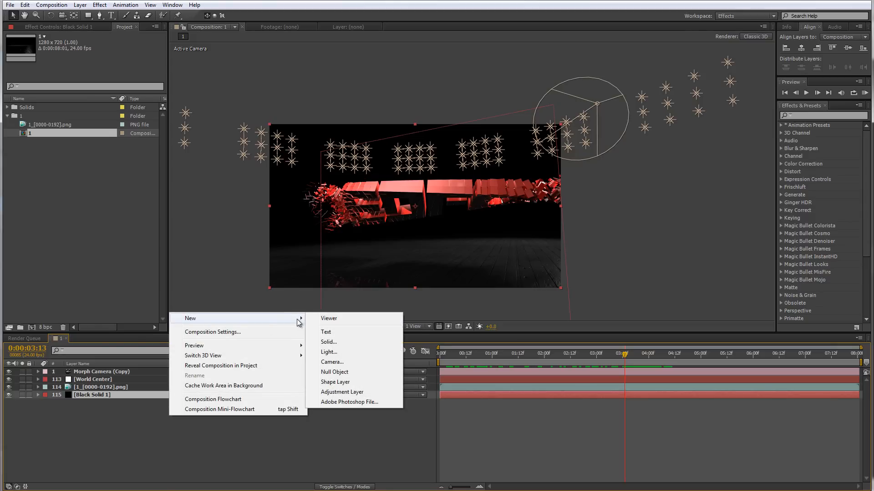
{"action": "left_click", "coordinate": [345, 342]}
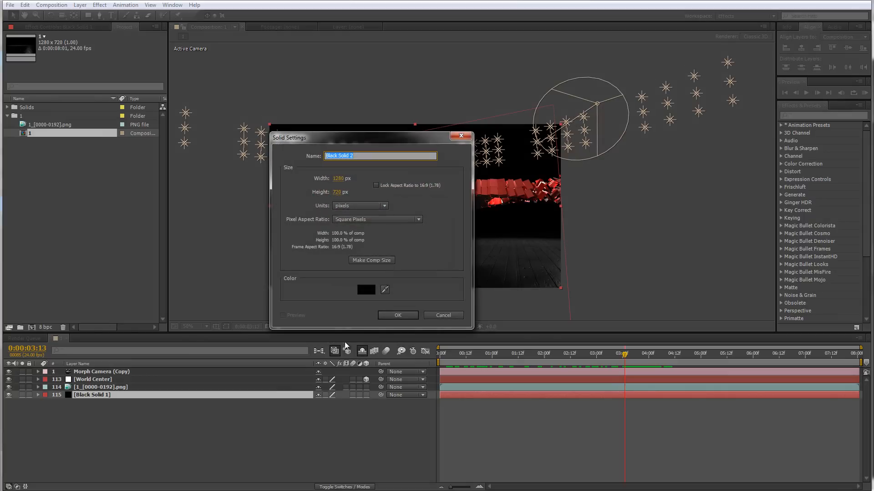
{"action": "type", "text": "lights"}
{"action": "key", "text": "Return"}
Apply the Optical Flares effect to the lights solid and set its Source Type to Track Lights
{"action": "right_click", "coordinate": [108, 370]}
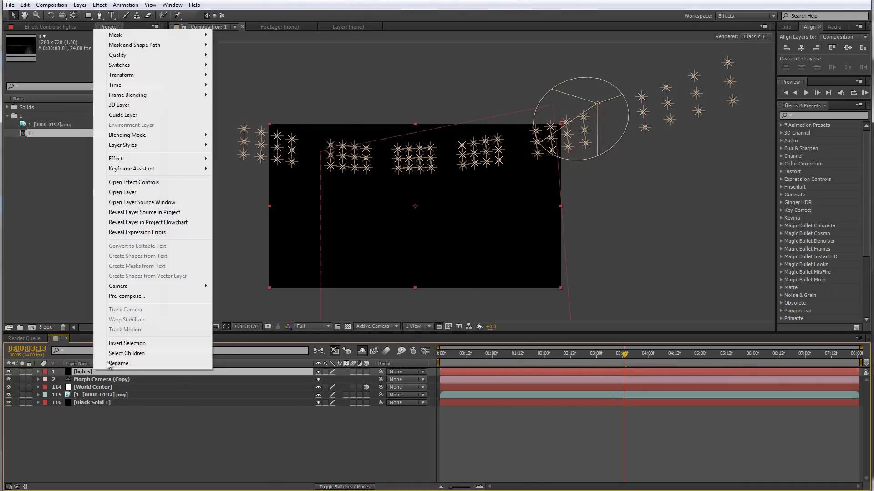
{"action": "mouse_move", "coordinate": [172, 160]}
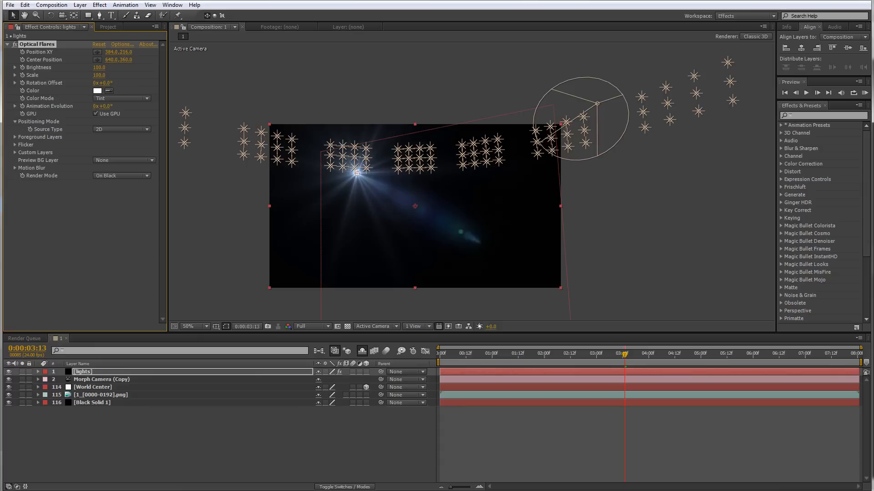
{"action": "left_click_drag", "start_coordinate": [357, 177], "coordinate": [436, 189]}
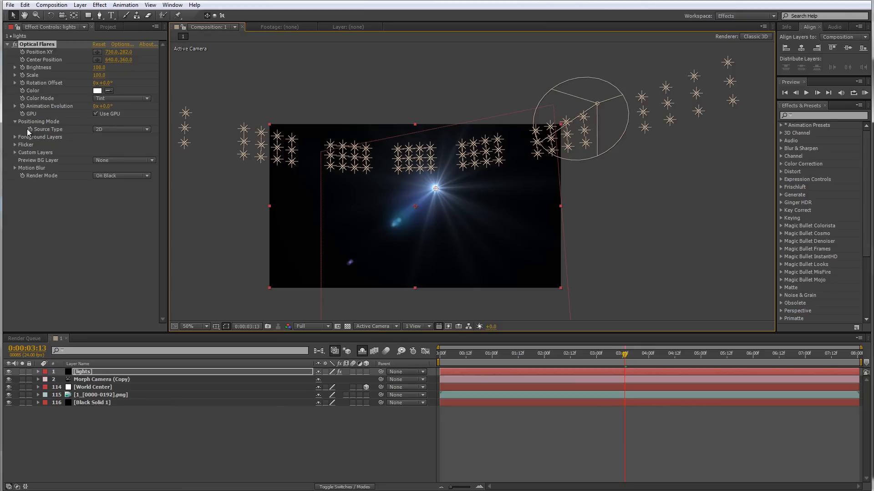
{"action": "left_click", "coordinate": [106, 130]}
{"action": "left_click", "coordinate": [117, 159]}
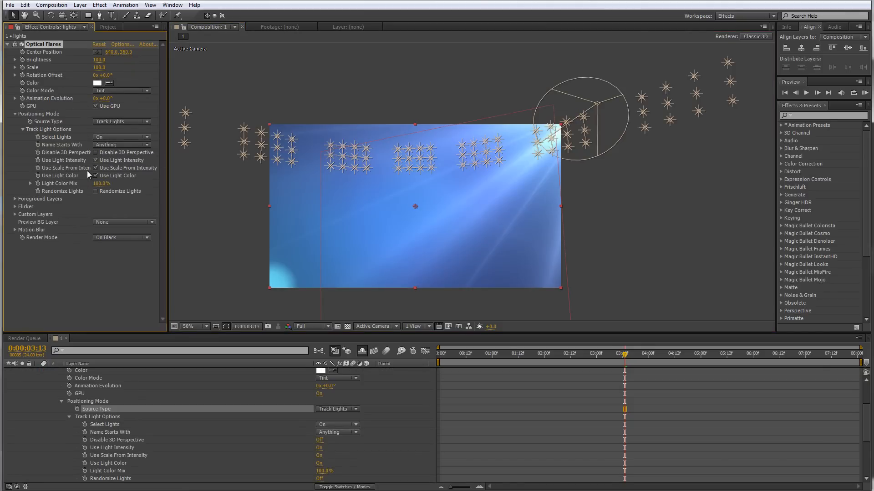
Collapse the lights layer properties and reveal the hidden shy layers in the timeline
{"action": "scroll", "coordinate": [195, 372], "scroll_direction": "up", "scroll_amount": 3}
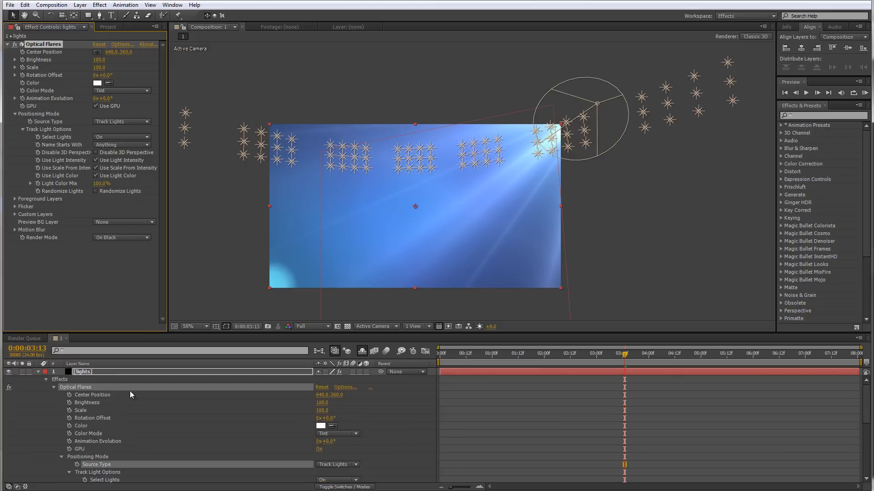
{"action": "left_click", "coordinate": [39, 372]}
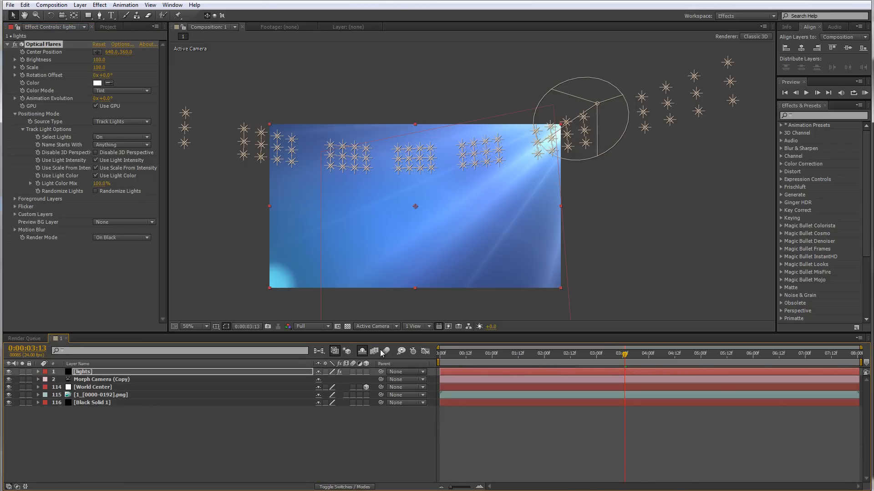
{"action": "left_click", "coordinate": [362, 351]}
{"action": "scroll", "coordinate": [164, 410], "scroll_direction": "down", "scroll_amount": 10}
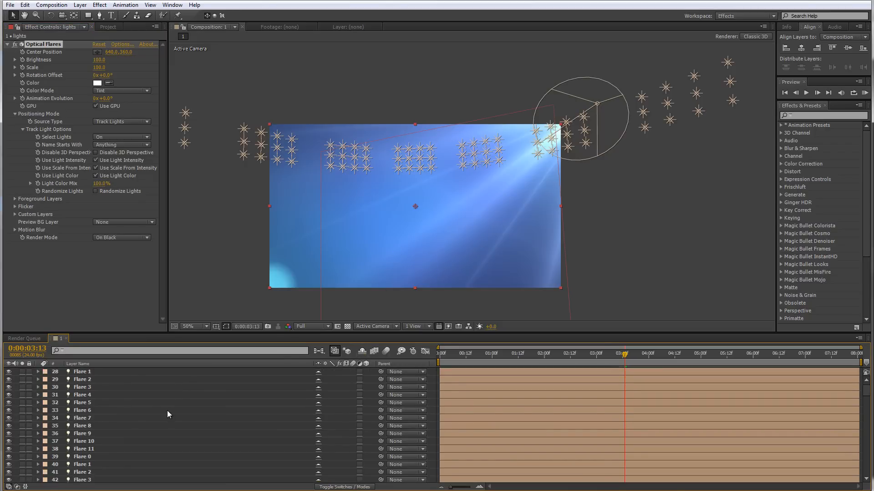
{"action": "scroll", "coordinate": [162, 409], "scroll_direction": "down", "scroll_amount": 15}
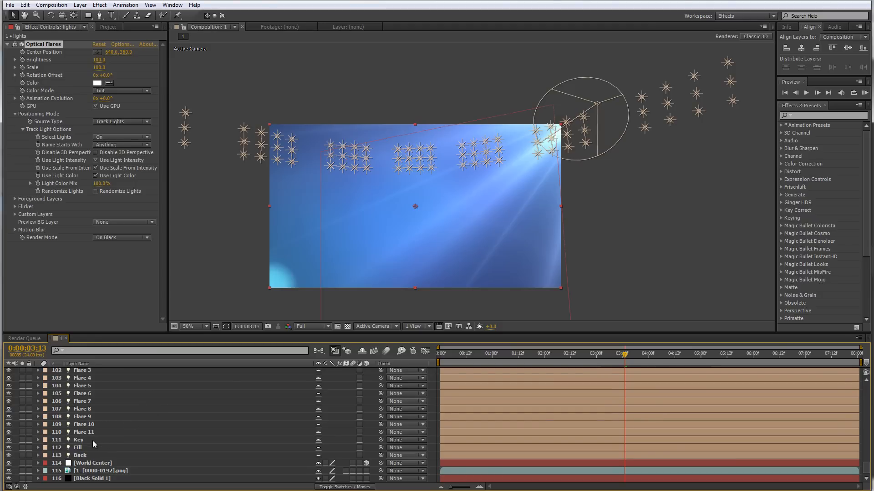
Rename the Fill light layer to 2nd light
{"action": "left_click", "coordinate": [92, 440]}
{"action": "left_click", "coordinate": [90, 447]}
{"action": "left_click", "coordinate": [90, 455]}
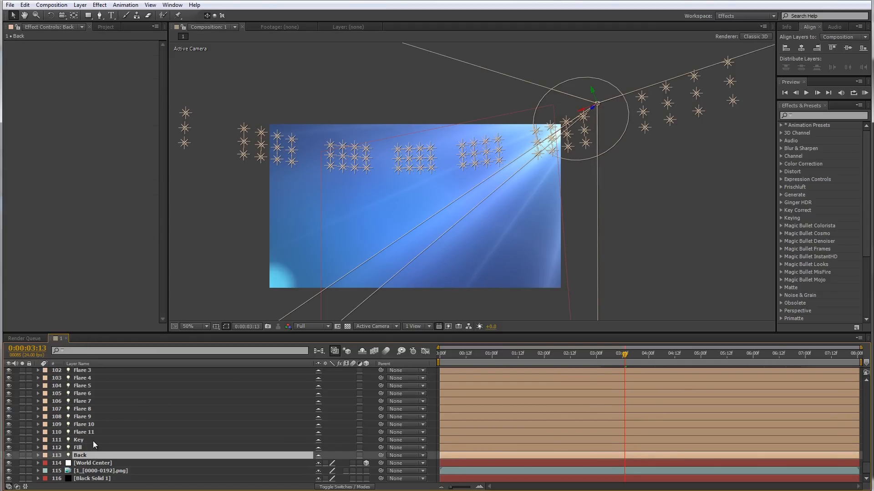
{"action": "left_click", "coordinate": [93, 441]}
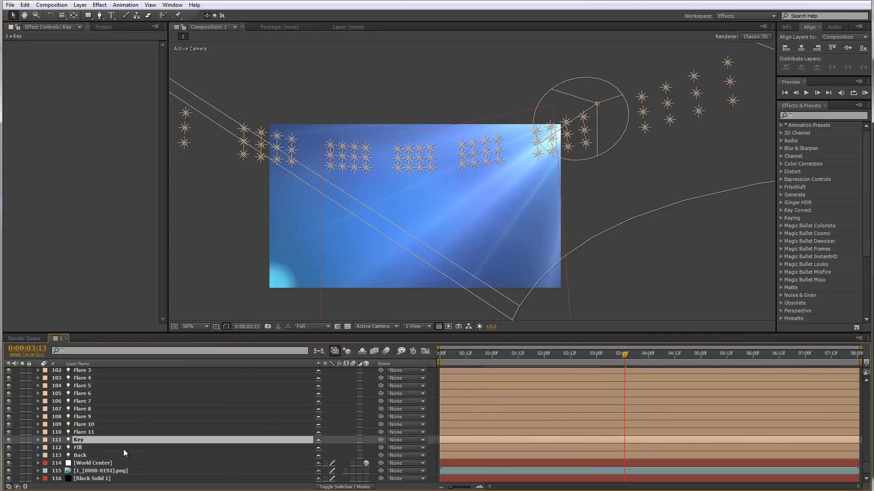
{"action": "left_click", "coordinate": [88, 448]}
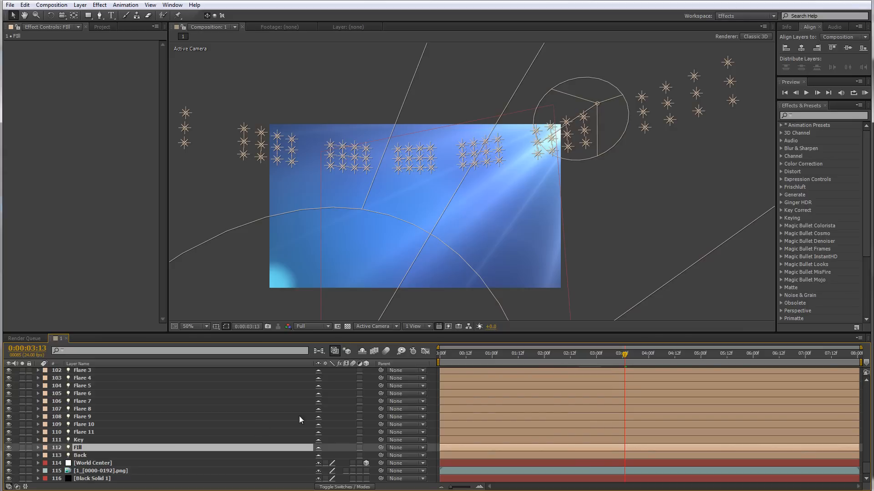
{"action": "key", "text": "Return"}
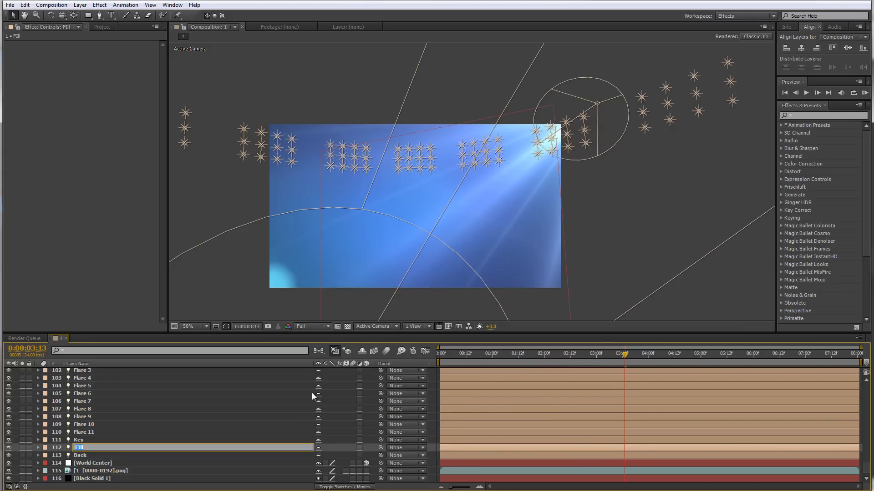
{"action": "type", "text": "2nd light"}
{"action": "key", "text": "Return"}
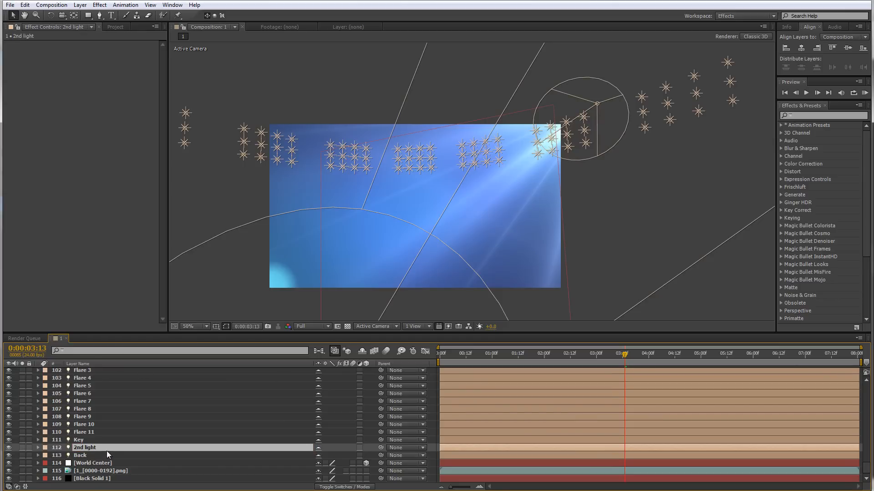
Set the lights layer's Optical Flares Name Starts With option to F
{"action": "scroll", "coordinate": [115, 393], "scroll_direction": "up", "scroll_amount": 7}
{"action": "scroll", "coordinate": [136, 410], "scroll_direction": "up", "scroll_amount": 10}
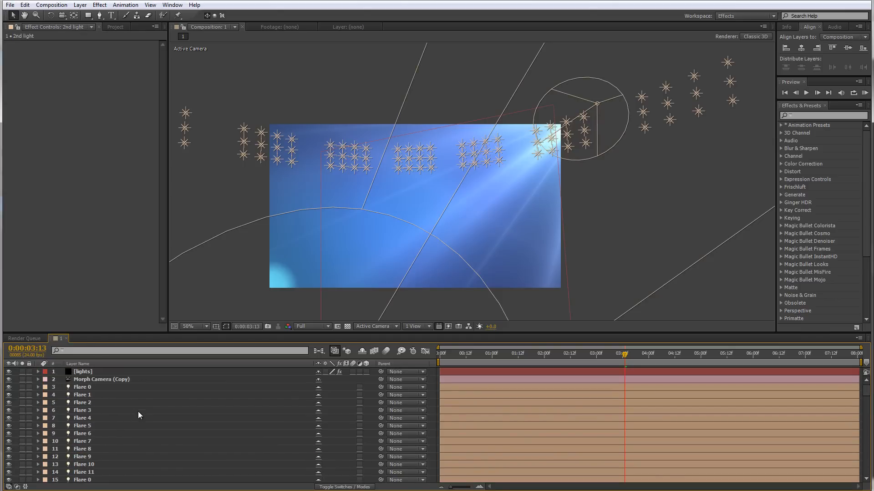
{"action": "left_click", "coordinate": [103, 371]}
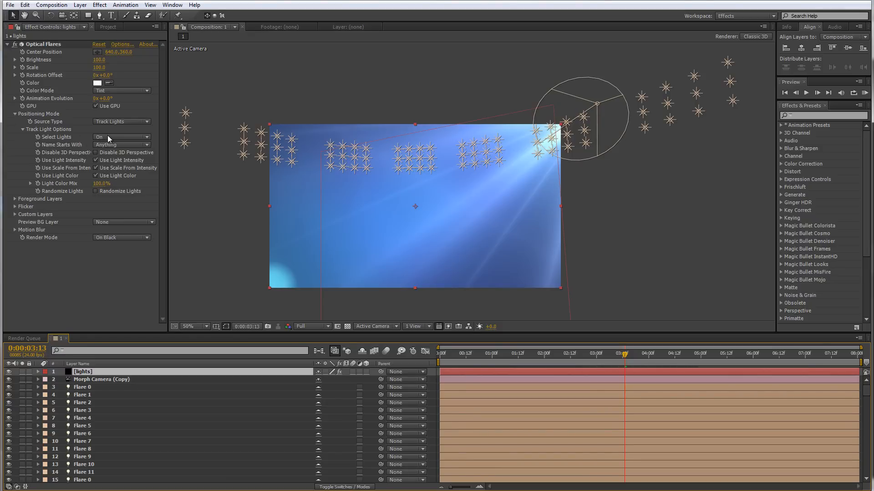
{"action": "left_click", "coordinate": [39, 146]}
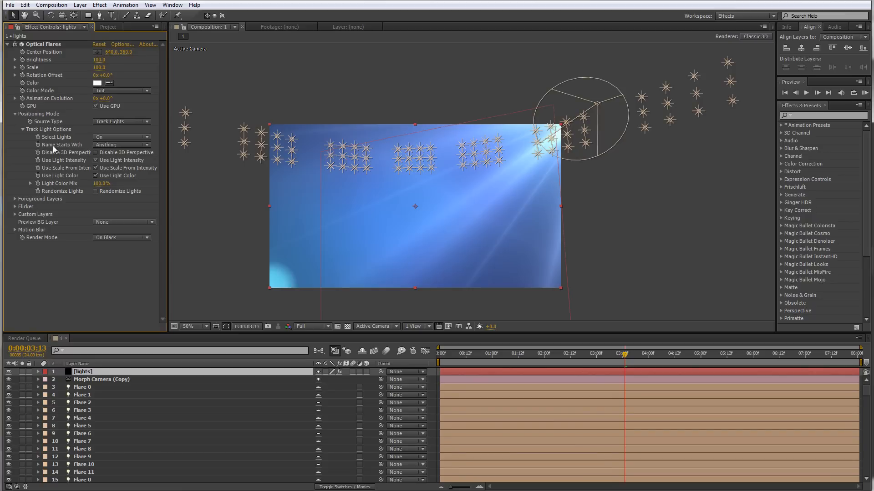
{"action": "left_click", "coordinate": [107, 144]}
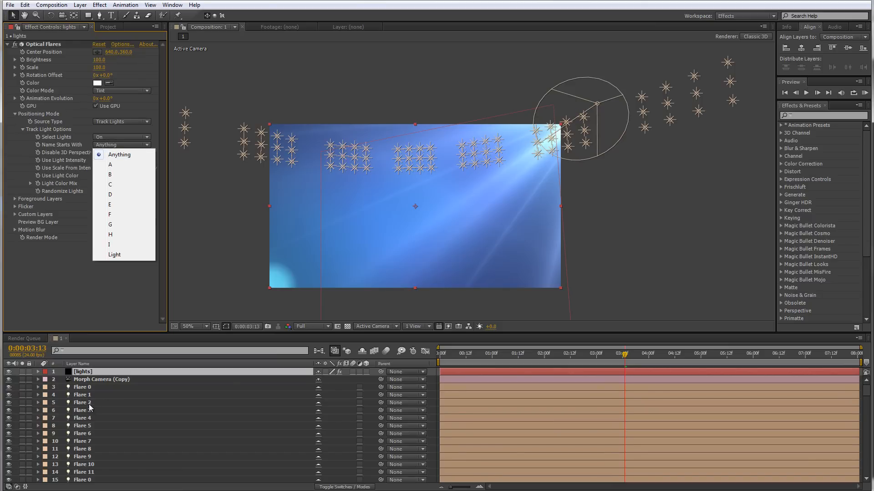
{"action": "left_click", "coordinate": [118, 214]}
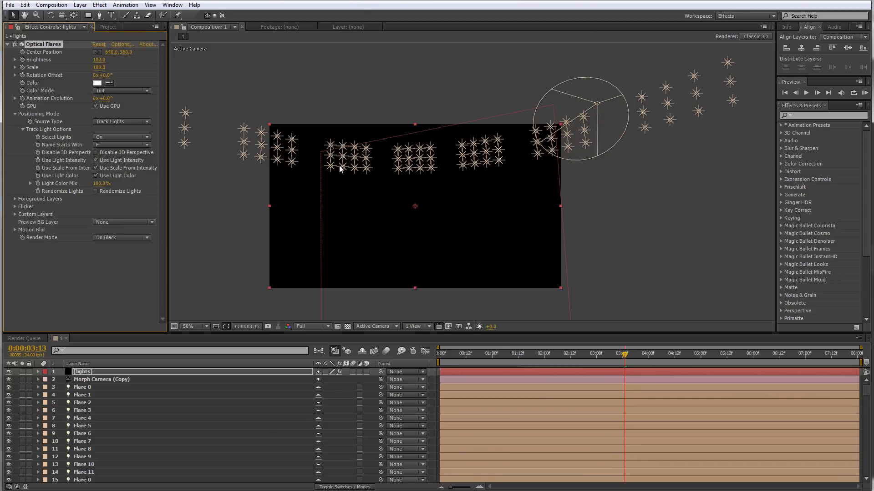
{"action": "key", "text": "period"}
{"action": "left_click_drag", "start_coordinate": [348, 141], "coordinate": [468, 171]}
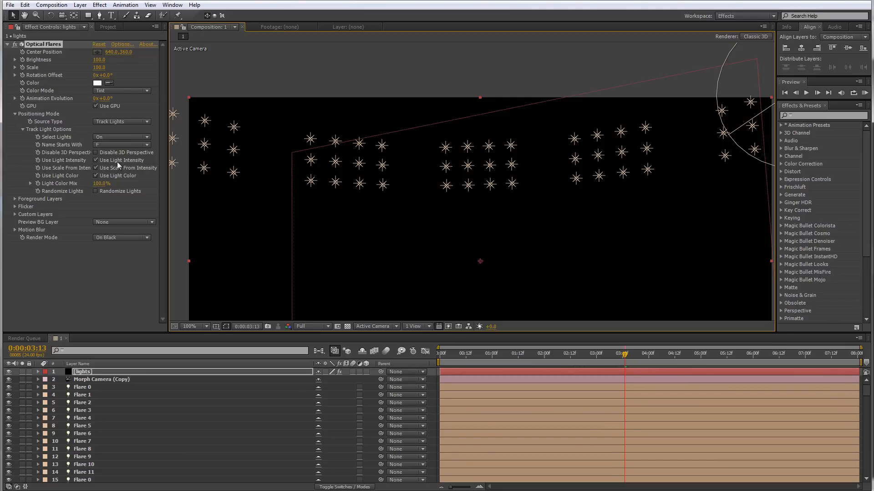
Turn off Use Light Intensity and Use Scale From Intensity in the lights layer's Optical Flares track light options
{"action": "left_click", "coordinate": [95, 160]}
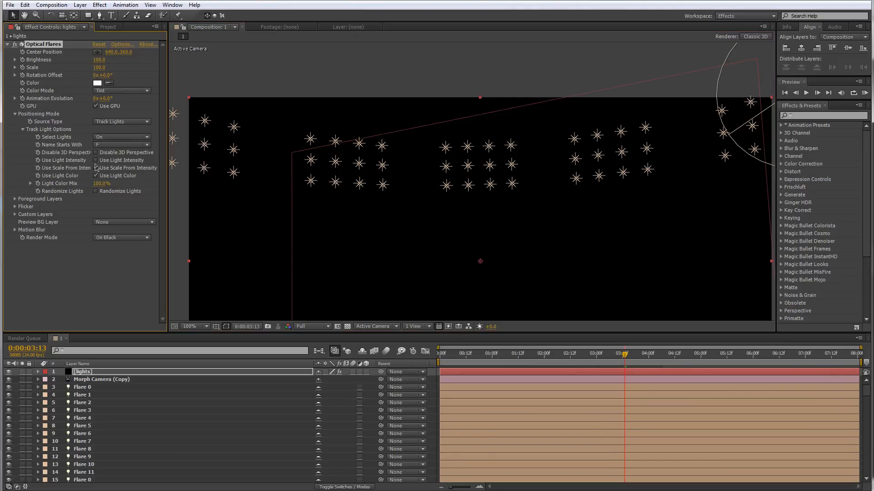
{"action": "left_click", "coordinate": [96, 168]}
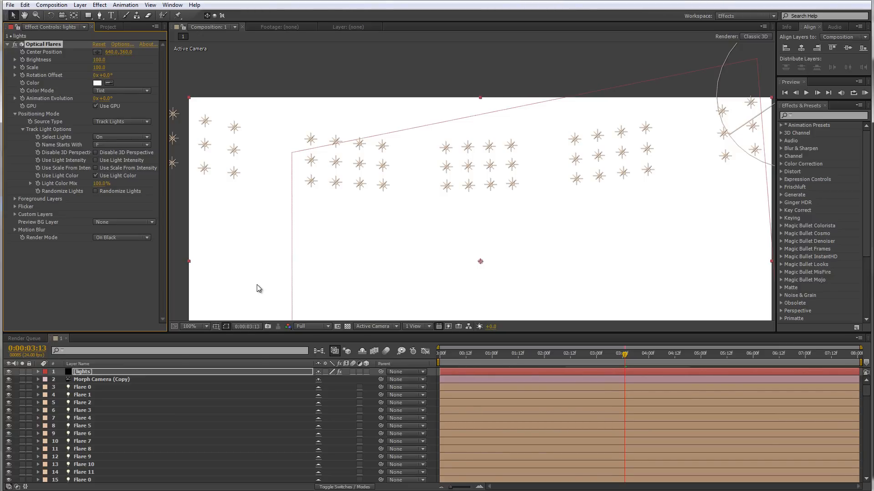
Set the Optical Flares Scale to 10
{"action": "left_click_drag", "start_coordinate": [302, 274], "coordinate": [273, 271]}
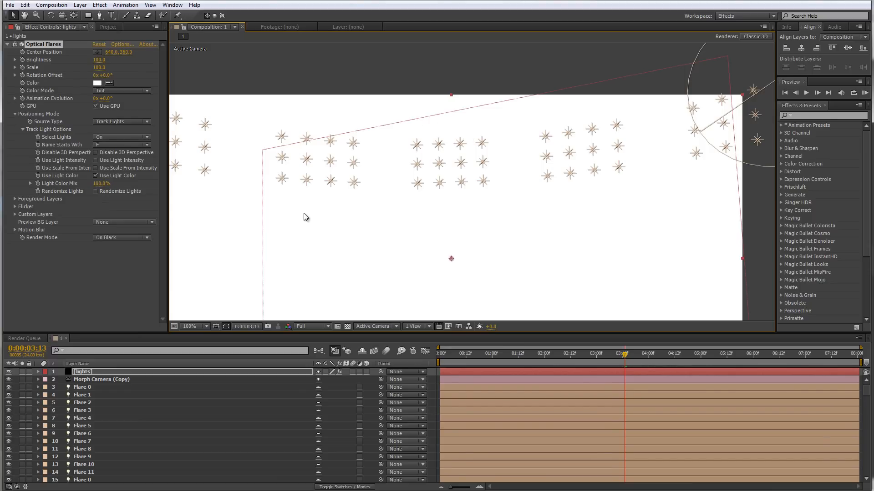
{"action": "left_click", "coordinate": [99, 67]}
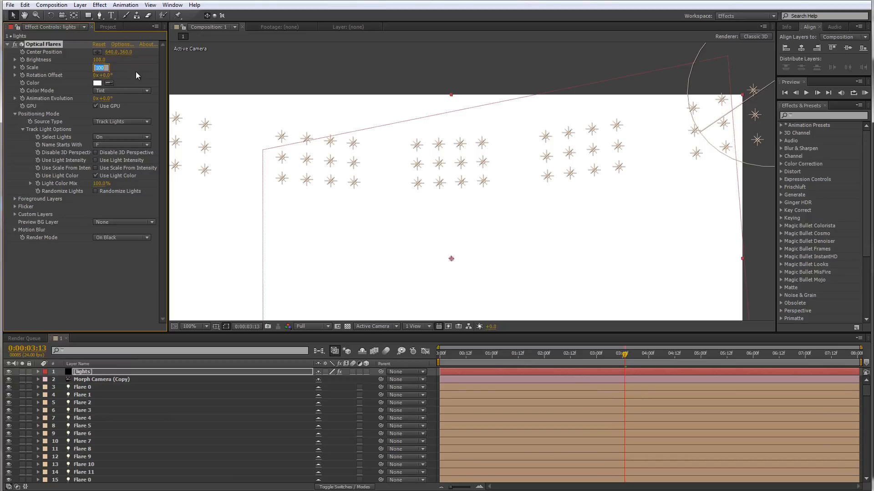
{"action": "type", "text": "1"}
{"action": "key", "text": "Return"}
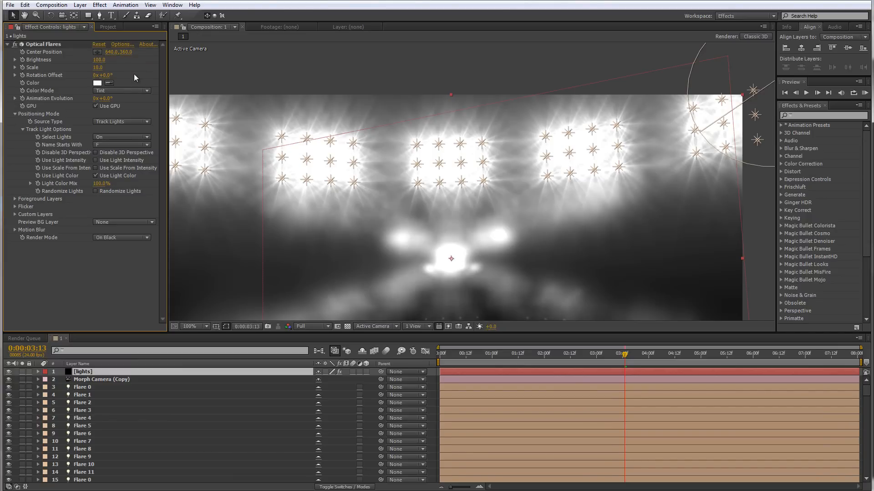
Turn off Use Light Color in the Optical Flares track light options
{"action": "left_click_drag", "start_coordinate": [462, 210], "coordinate": [454, 180]}
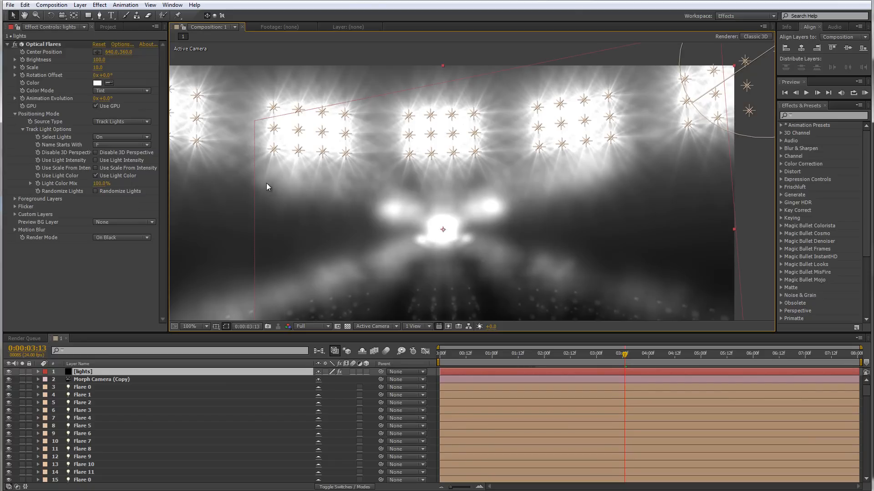
{"action": "left_click", "coordinate": [96, 176]}
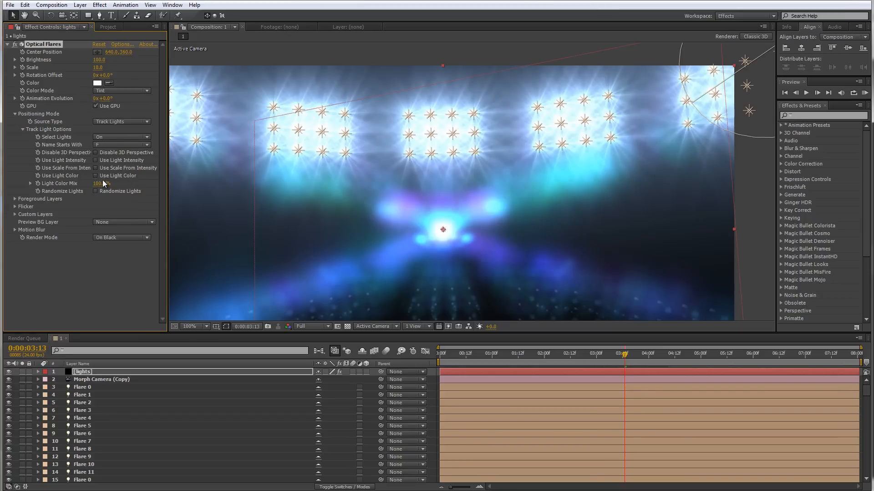
Open the Optical Flares options and hide four of the five Multi Iris elements, leaving the 203.5 one visible
{"action": "left_click", "coordinate": [121, 44]}
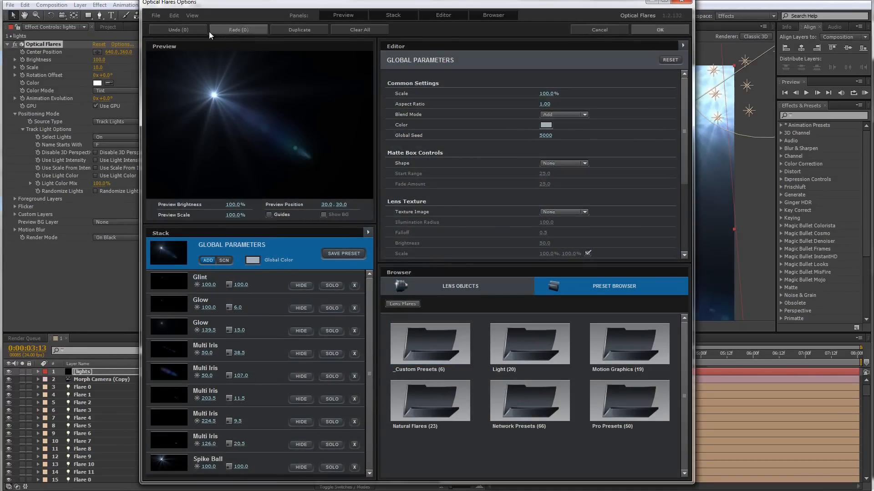
{"action": "left_click_drag", "start_coordinate": [260, 114], "coordinate": [241, 154]}
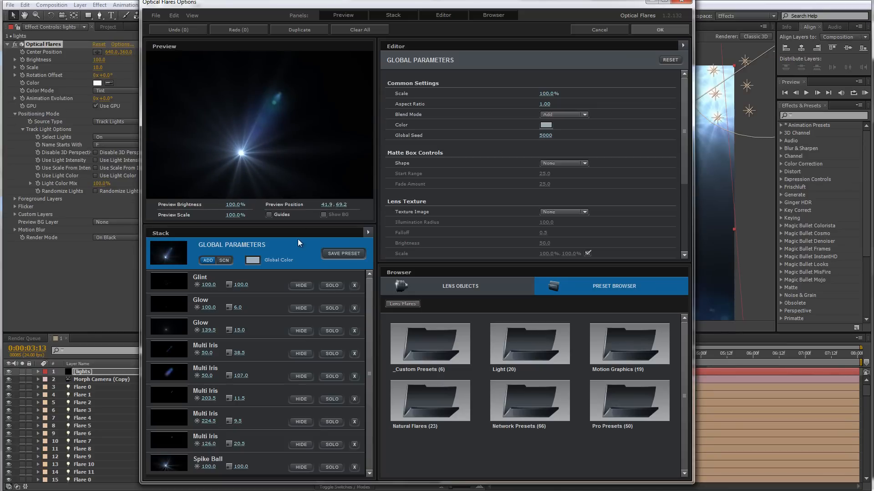
{"action": "left_click", "coordinate": [303, 356]}
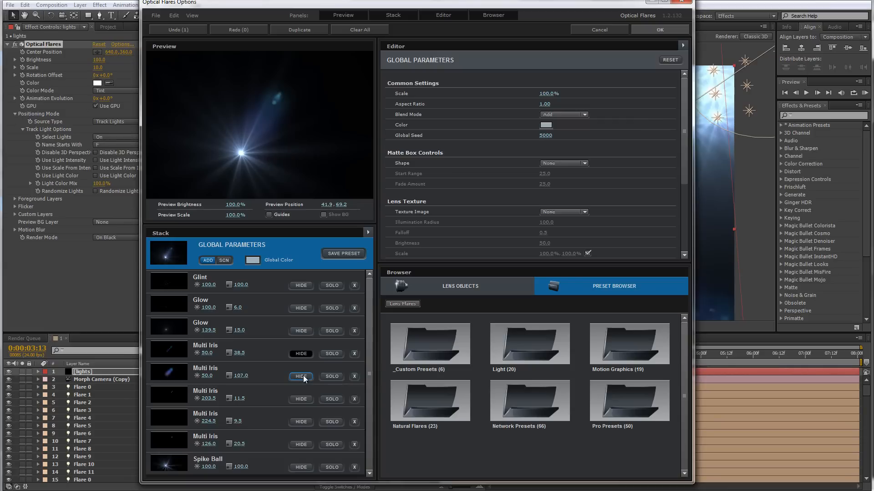
{"action": "left_click", "coordinate": [303, 376]}
{"action": "left_click", "coordinate": [237, 157]}
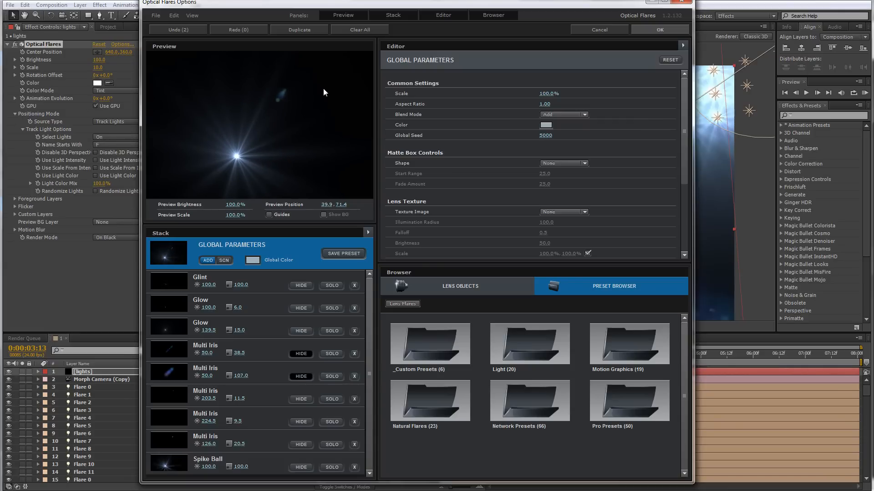
{"action": "left_click_drag", "start_coordinate": [222, 128], "coordinate": [219, 120]}
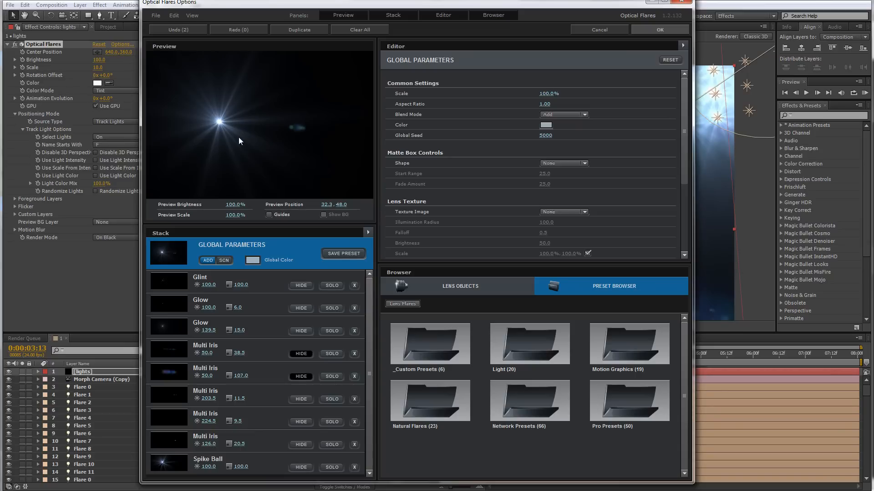
{"action": "left_click", "coordinate": [300, 422]}
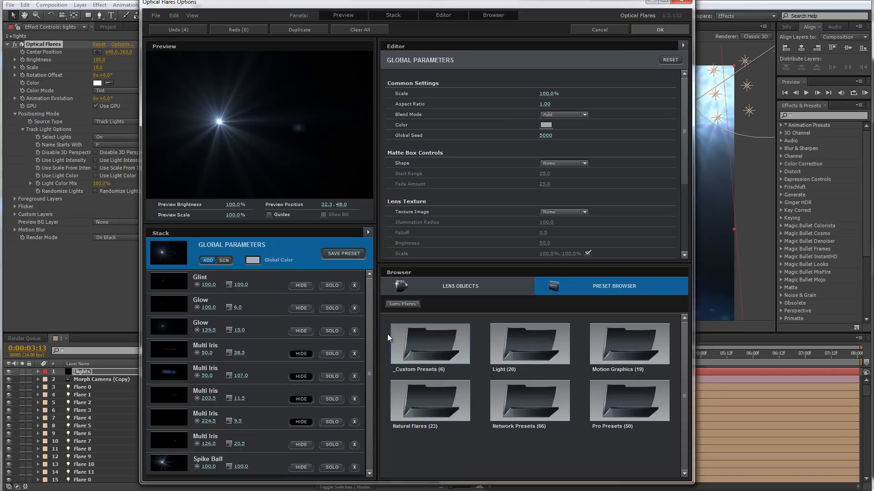
{"action": "left_click", "coordinate": [305, 447]}
Set the Spike Ball element's scale to 10 and apply the flare options
{"action": "left_click", "coordinate": [302, 468]}
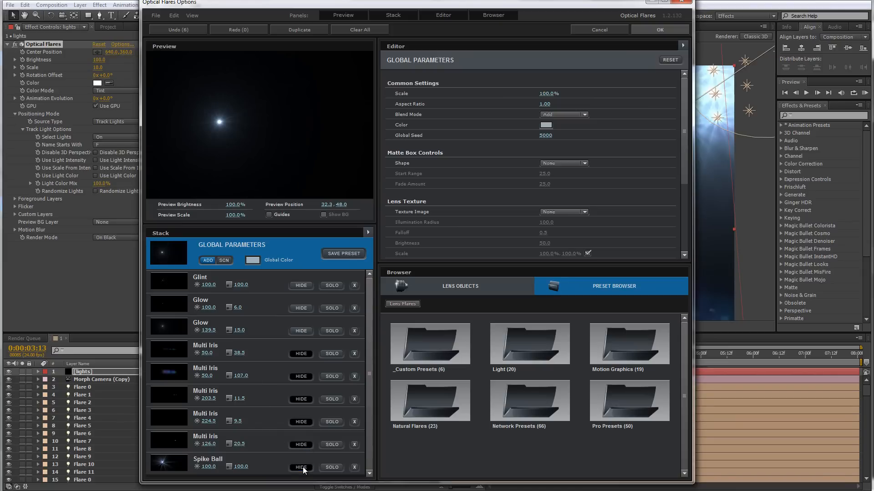
{"action": "left_click", "coordinate": [301, 468]}
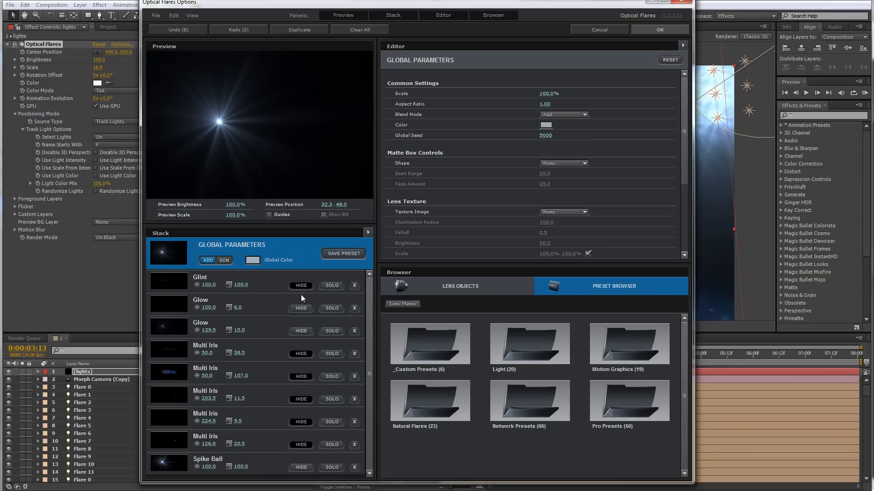
{"action": "left_click", "coordinate": [179, 465]}
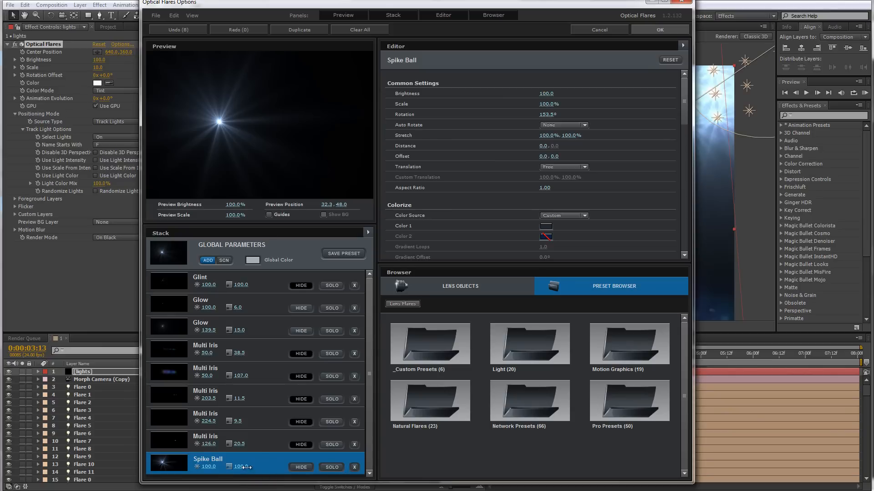
{"action": "left_click_drag", "start_coordinate": [241, 466], "coordinate": [191, 471]}
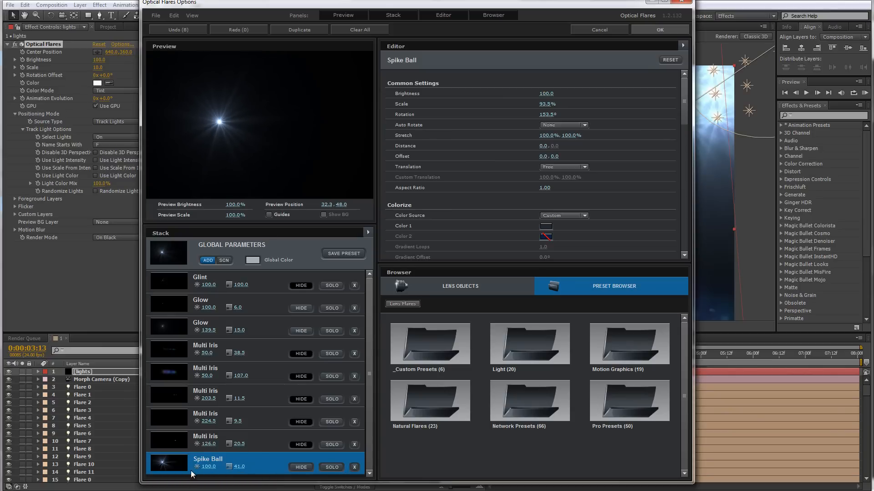
{"action": "left_click", "coordinate": [241, 466]}
{"action": "type", "text": "10"}
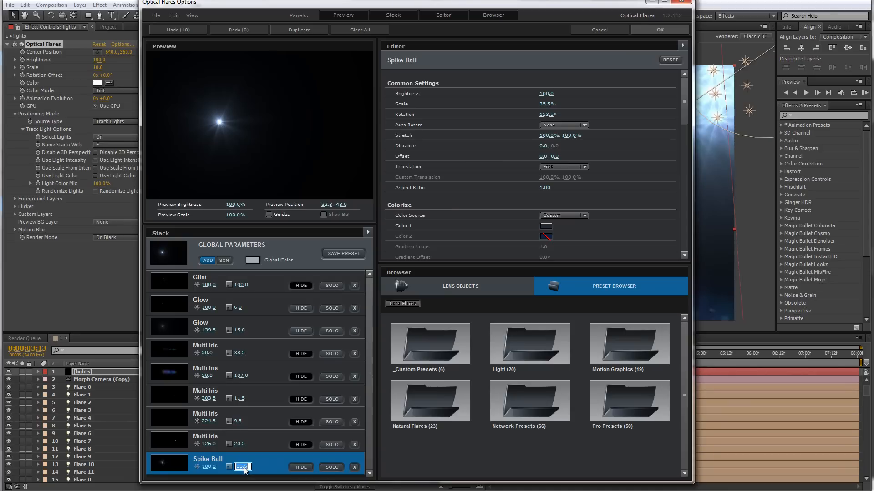
{"action": "left_click", "coordinate": [263, 439]}
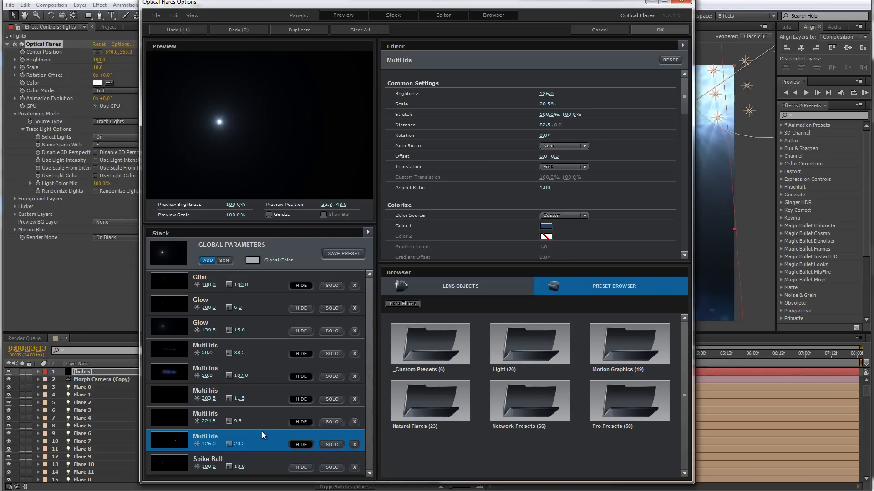
{"action": "left_click", "coordinate": [654, 27]}
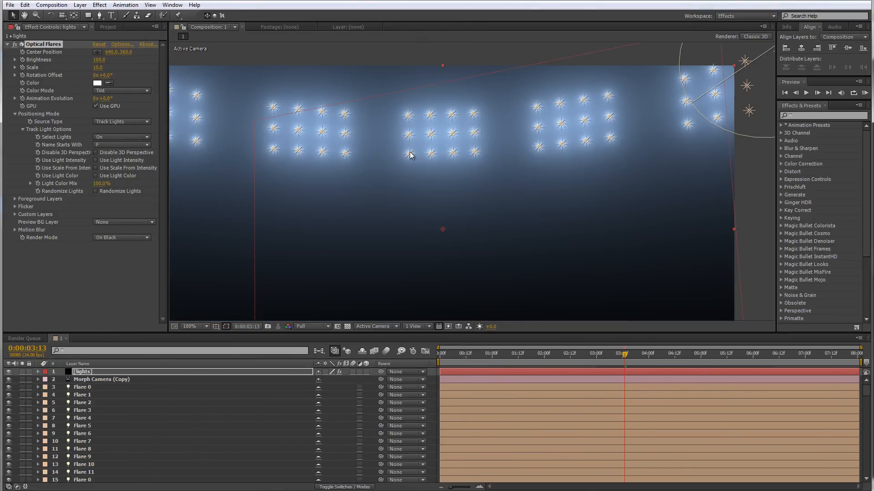
Inspect the tracked flares in the composition view with layer controls hidden
{"action": "key", "text": "period"}
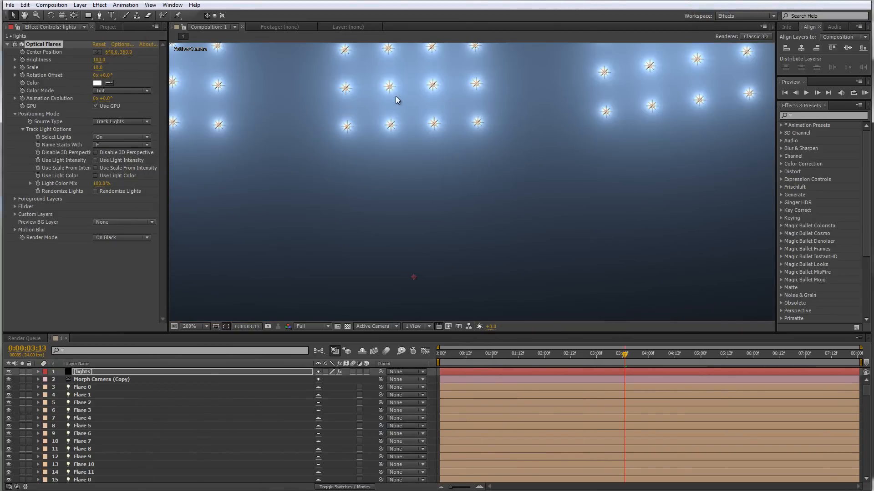
{"action": "key", "text": "comma"}
{"action": "key", "text": "ctrl+shift+h"}
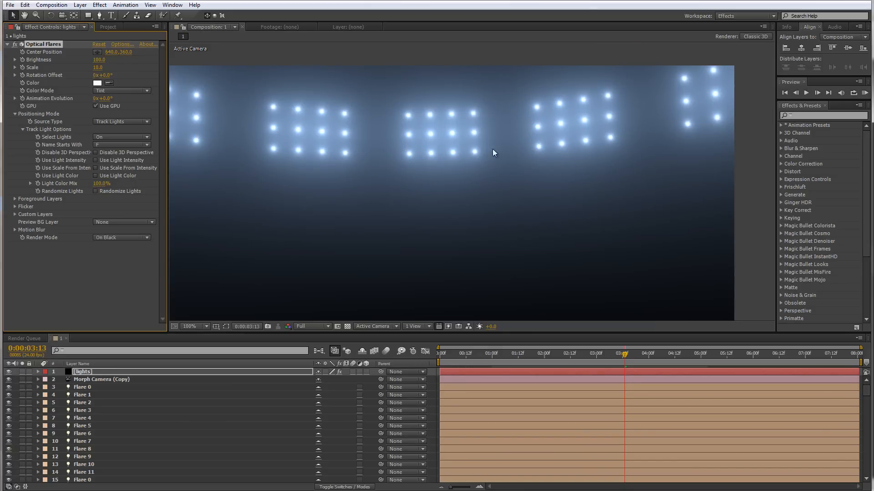
{"action": "mouse_move", "coordinate": [448, 159]}
{"action": "left_mouse_down"}
{"action": "mouse_move", "coordinate": [441, 170]}
{"action": "mouse_move", "coordinate": [463, 165]}
{"action": "left_mouse_up"}
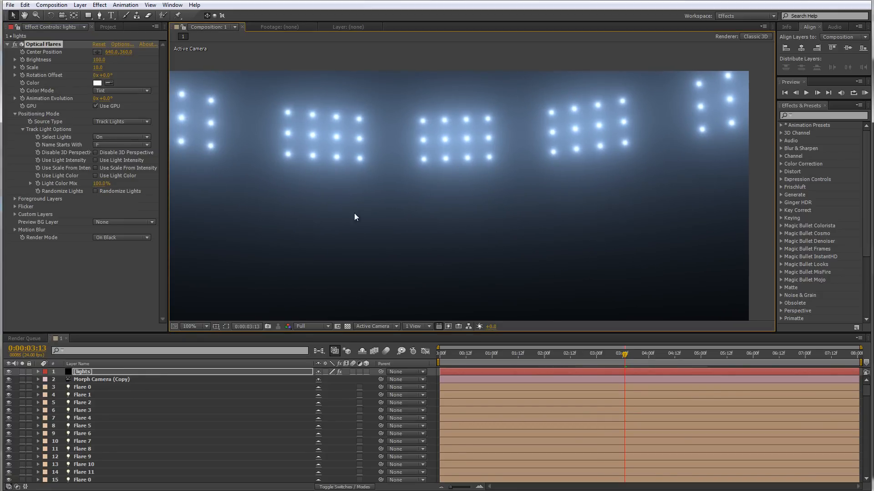
{"action": "left_click_drag", "start_coordinate": [355, 217], "coordinate": [357, 199]}
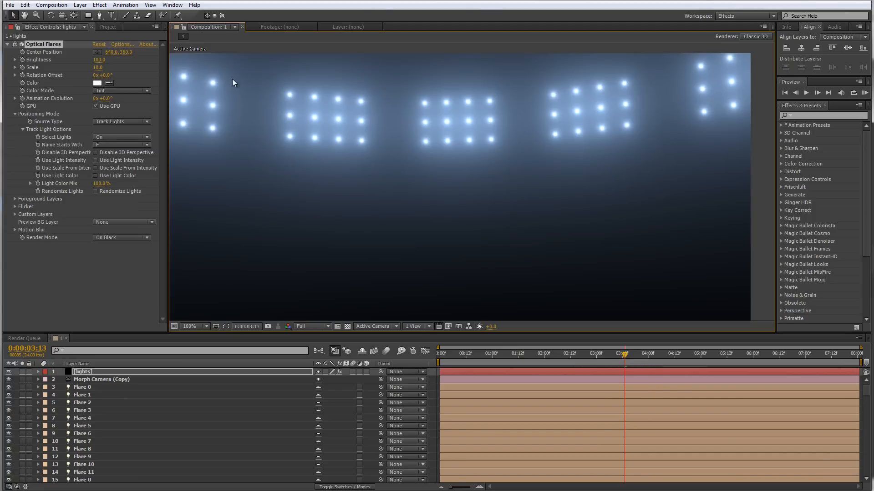
{"action": "left_click_drag", "start_coordinate": [362, 170], "coordinate": [408, 182]}
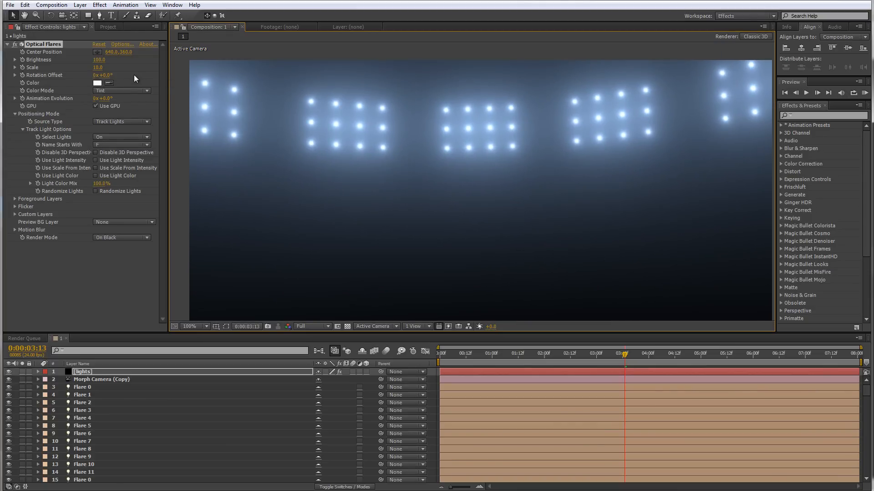
Reopen the flare options and set the second Glow element's Gamma to 0.5, then apply
{"action": "left_click", "coordinate": [126, 44]}
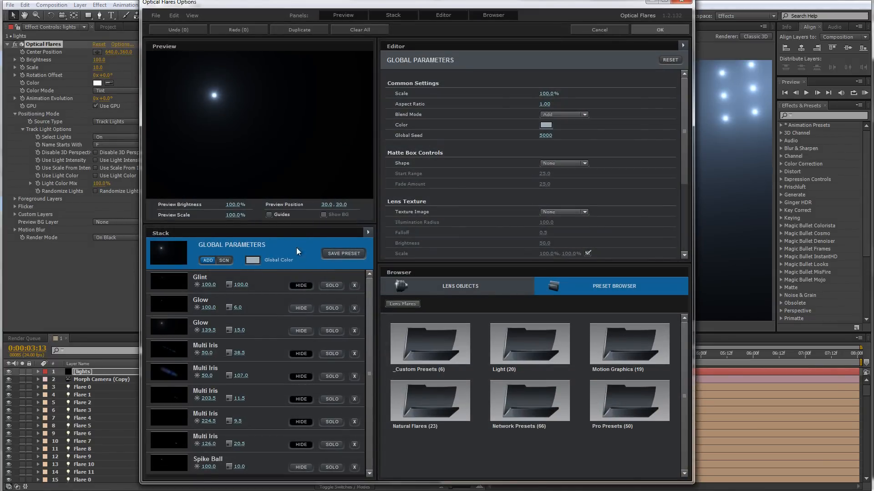
{"action": "left_click", "coordinate": [176, 327]}
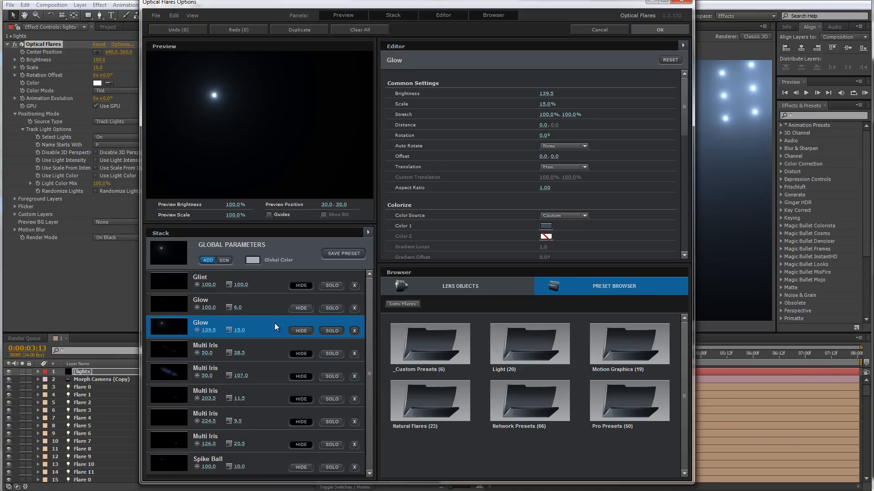
{"action": "left_click", "coordinate": [298, 330]}
{"action": "double_click", "coordinate": [298, 331]}
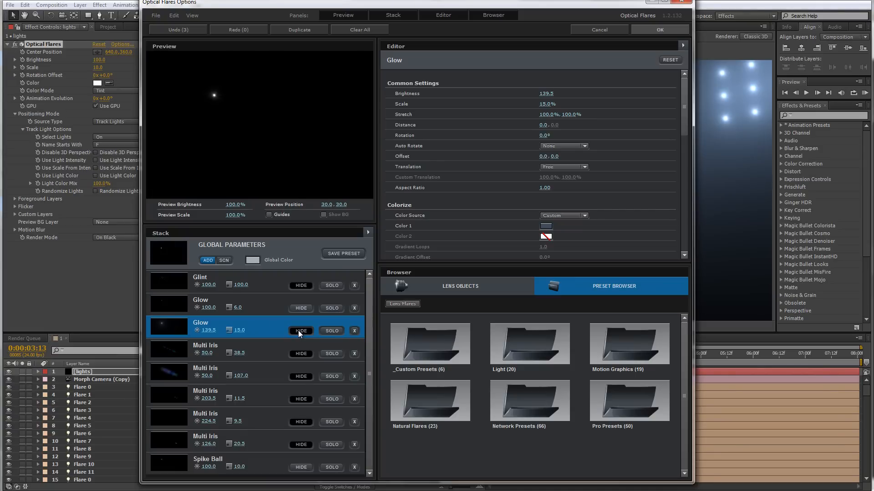
{"action": "left_click", "coordinate": [299, 330]}
{"action": "left_click", "coordinate": [298, 330]}
{"action": "left_click", "coordinate": [298, 331]}
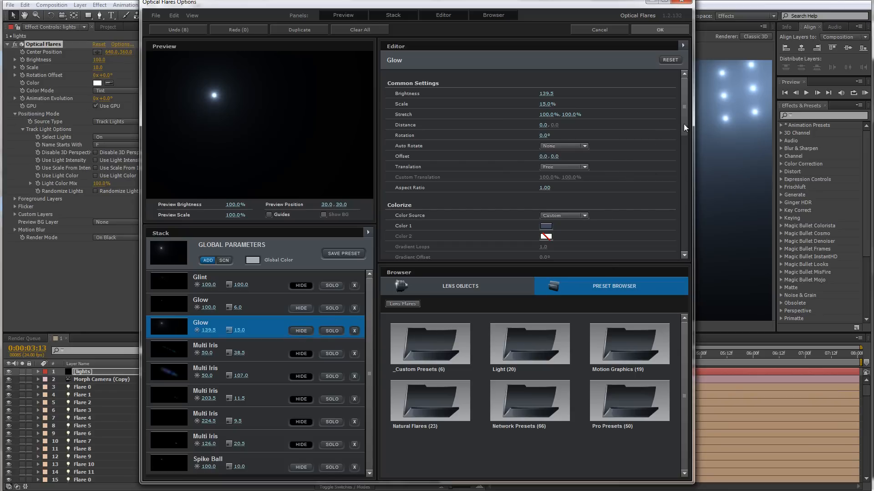
{"action": "left_click_drag", "start_coordinate": [687, 120], "coordinate": [686, 146]}
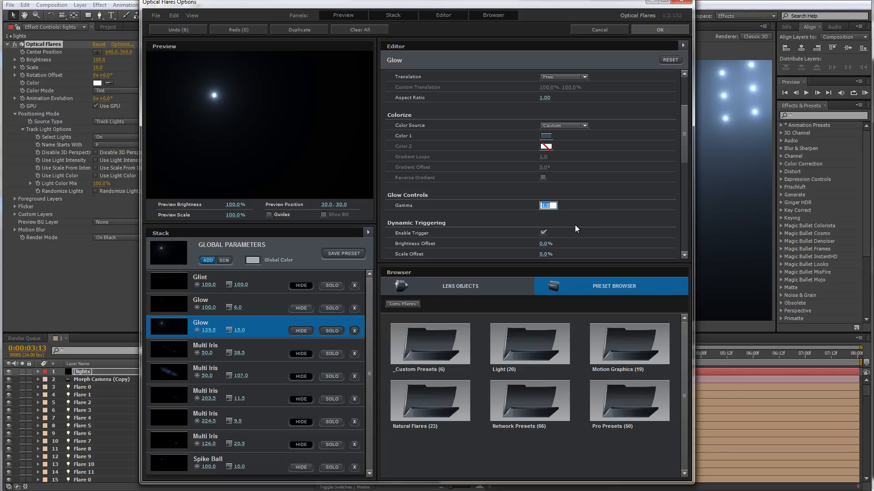
{"action": "type", "text": "0.5"}
{"action": "key", "text": "Return"}
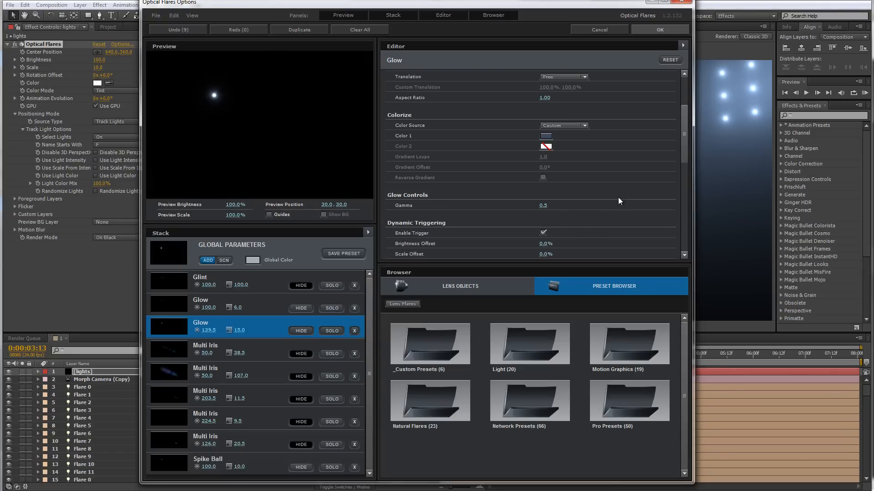
{"action": "left_click", "coordinate": [658, 30]}
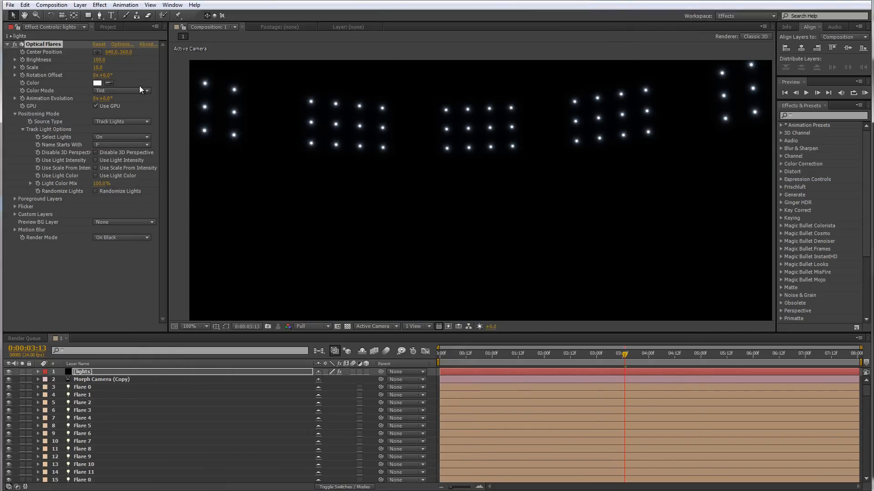
Reopen the Optical Flares options and change the second Glow element's Gamma to 0.65, then apply
{"action": "left_click", "coordinate": [127, 46]}
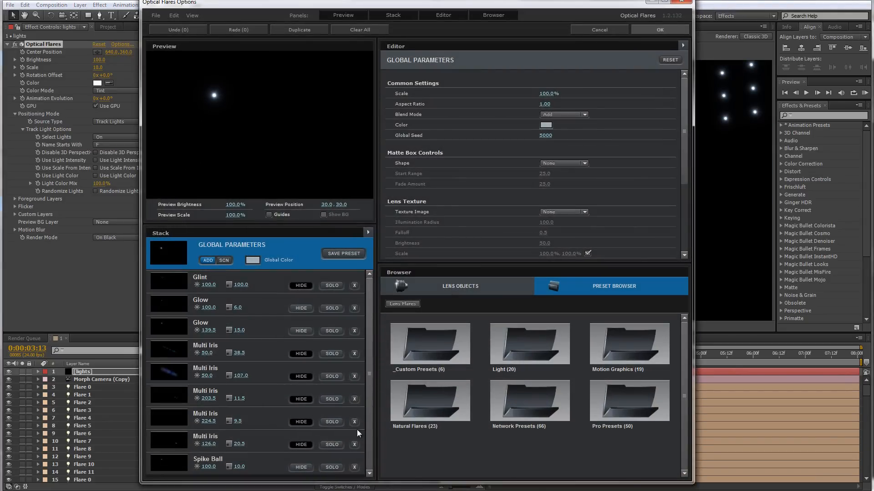
{"action": "left_click", "coordinate": [176, 329]}
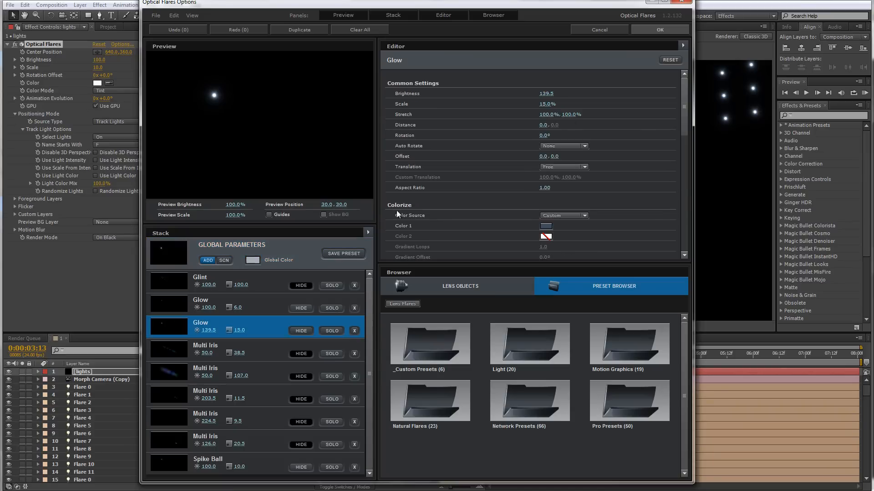
{"action": "left_click_drag", "start_coordinate": [685, 104], "coordinate": [678, 147]}
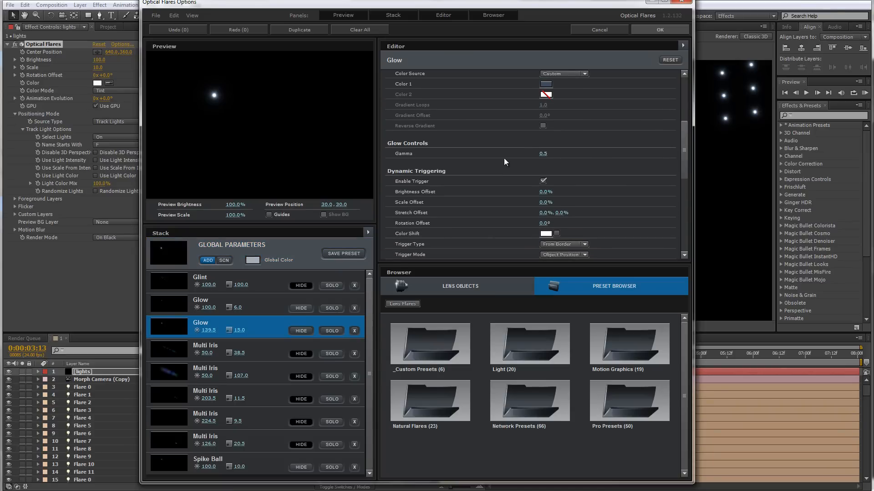
{"action": "left_click", "coordinate": [542, 153]}
{"action": "type", "text": "0.65"}
{"action": "left_click", "coordinate": [659, 30]}
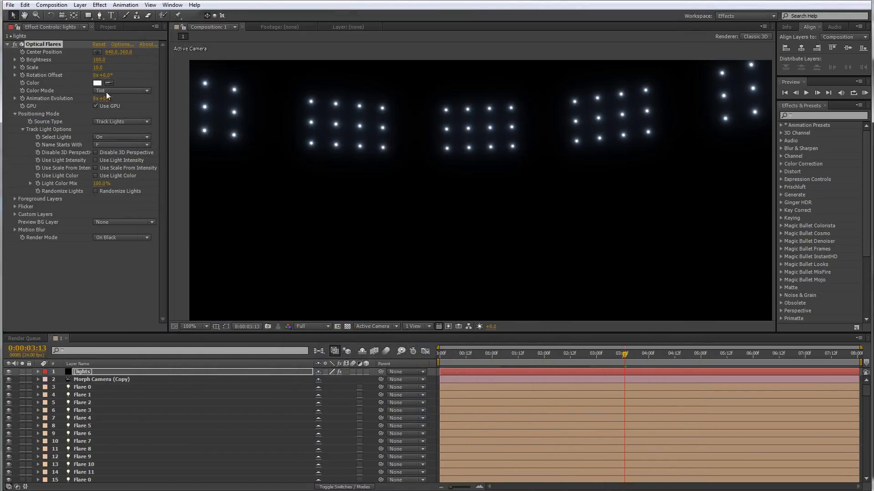
Set the Optical Flares Scale to 15 and Brightness to 125
{"action": "left_click", "coordinate": [98, 68]}
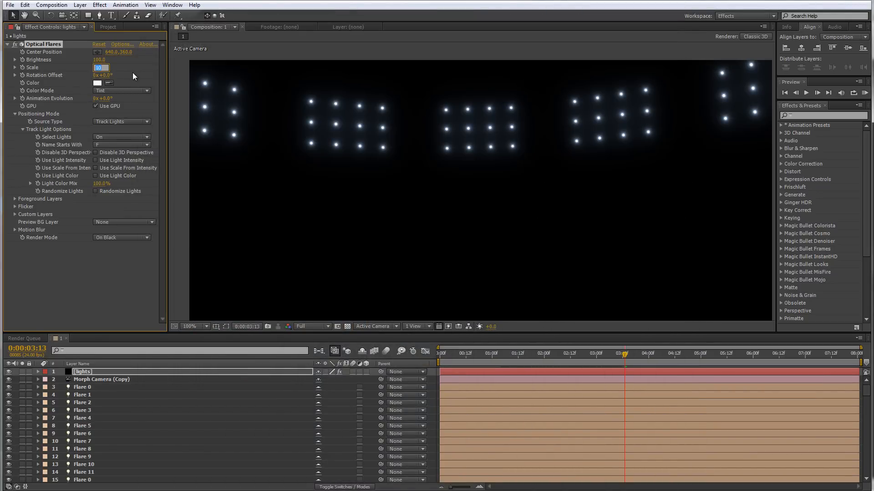
{"action": "type", "text": "15."}
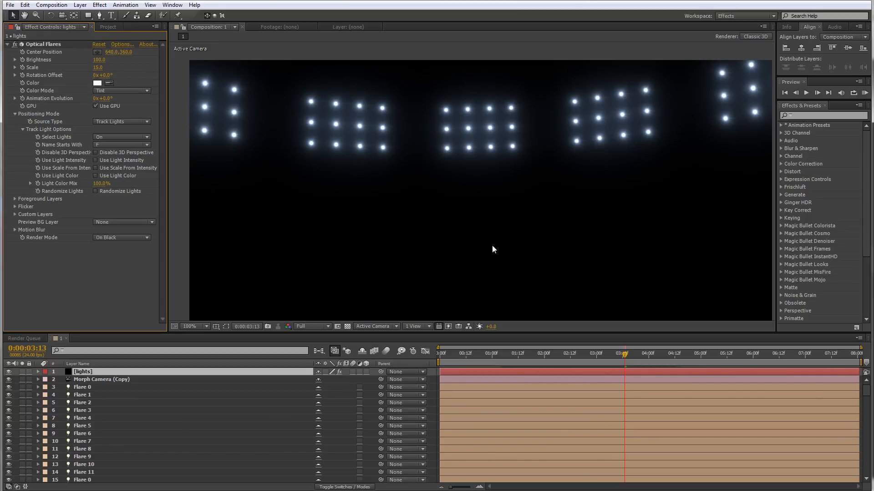
{"action": "left_click_drag", "start_coordinate": [455, 208], "coordinate": [436, 203]}
{"action": "left_click", "coordinate": [101, 59]}
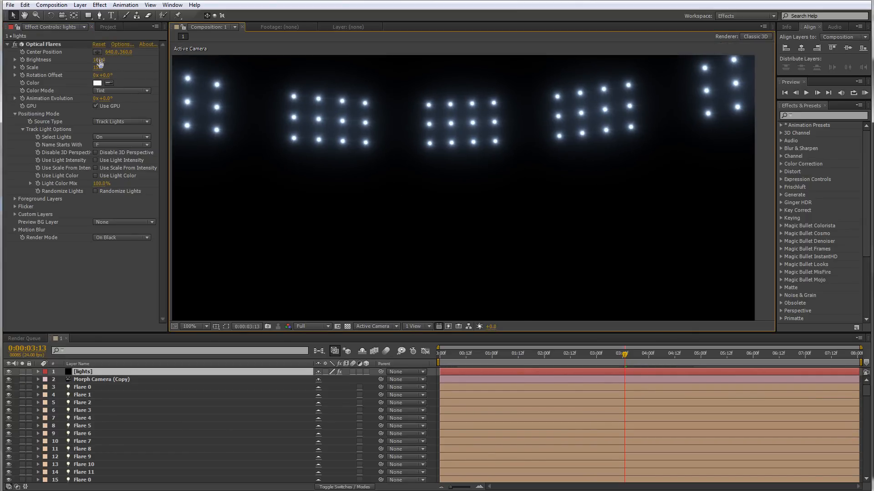
{"action": "type", "text": "1"}
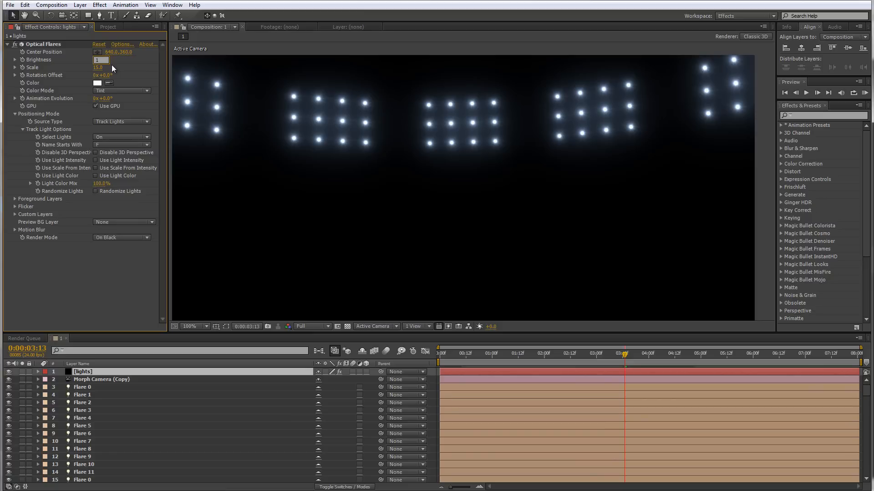
{"action": "type", "text": "25"}
{"action": "key", "text": "Return"}
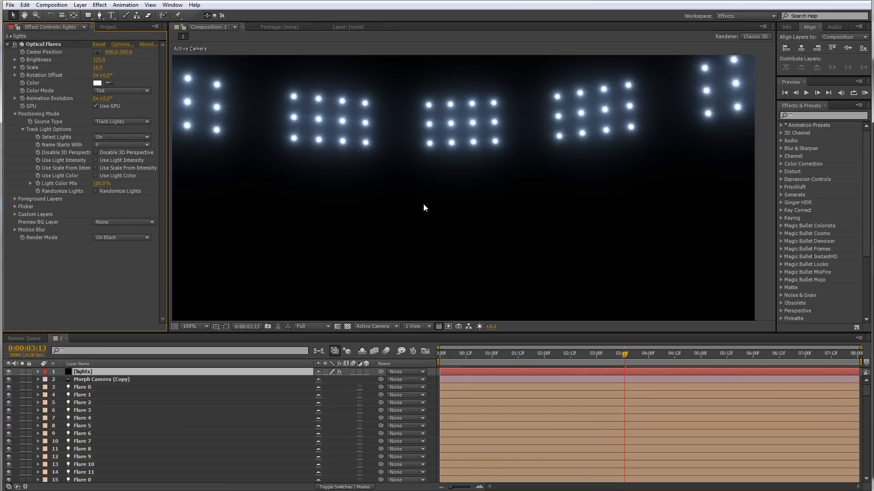
Set the lights layer's blending mode to Screen
{"action": "left_click_drag", "start_coordinate": [440, 211], "coordinate": [464, 152]}
{"action": "left_click_drag", "start_coordinate": [437, 234], "coordinate": [429, 274]}
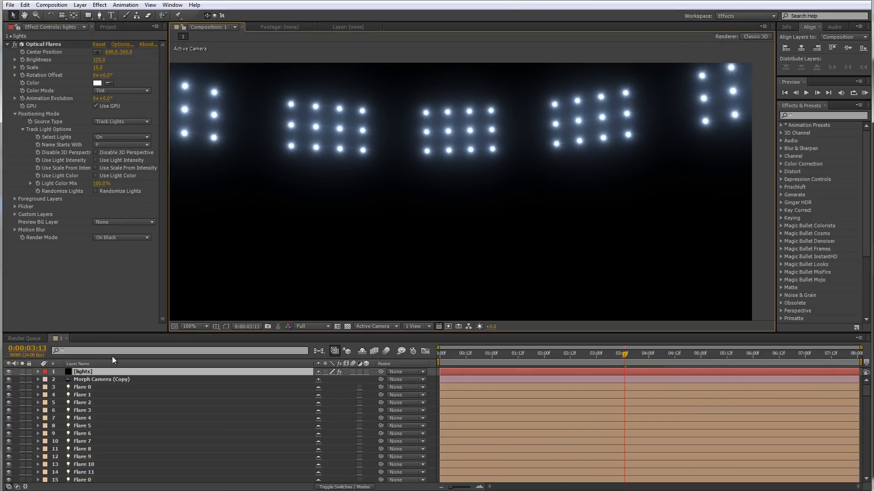
{"action": "right_click", "coordinate": [111, 373]}
{"action": "mouse_move", "coordinate": [175, 138]}
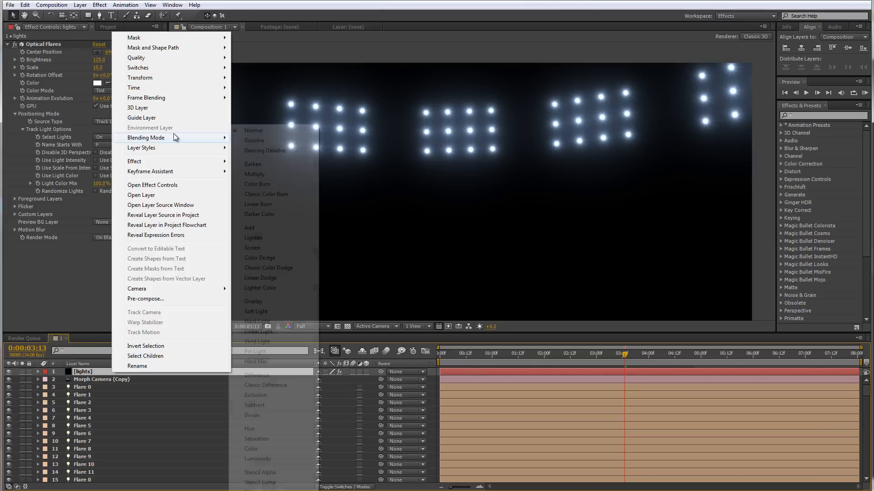
{"action": "left_click", "coordinate": [269, 249]}
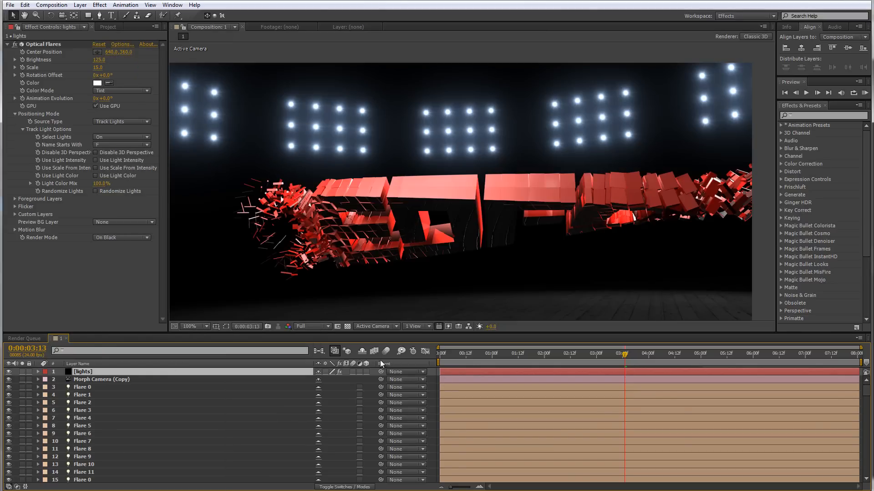
Hide the shy layers in the timeline and move the playhead to 0:00:02:20
{"action": "left_click", "coordinate": [363, 352]}
{"action": "left_click_drag", "start_coordinate": [95, 419], "coordinate": [76, 331]}
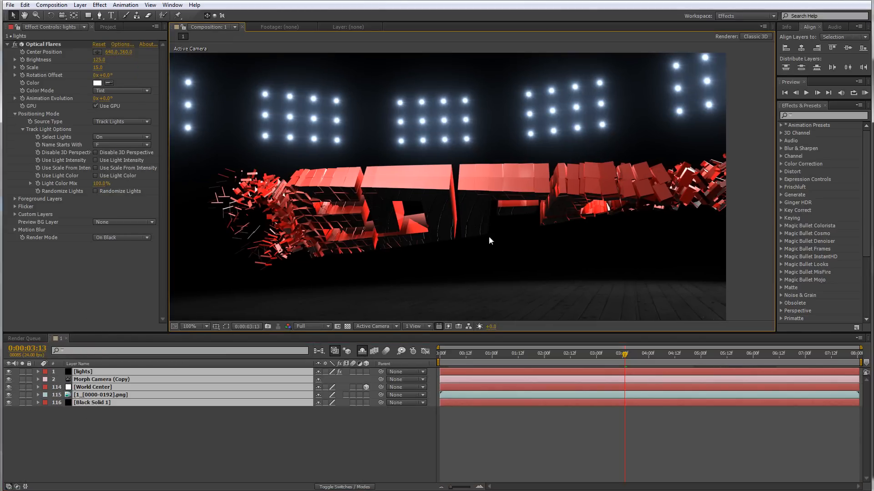
{"action": "scroll", "coordinate": [473, 214], "scroll_direction": "down", "scroll_amount": 2}
{"action": "left_click_drag", "start_coordinate": [625, 354], "coordinate": [588, 368]}
{"action": "scroll", "coordinate": [482, 172], "scroll_direction": "up", "scroll_amount": 2}
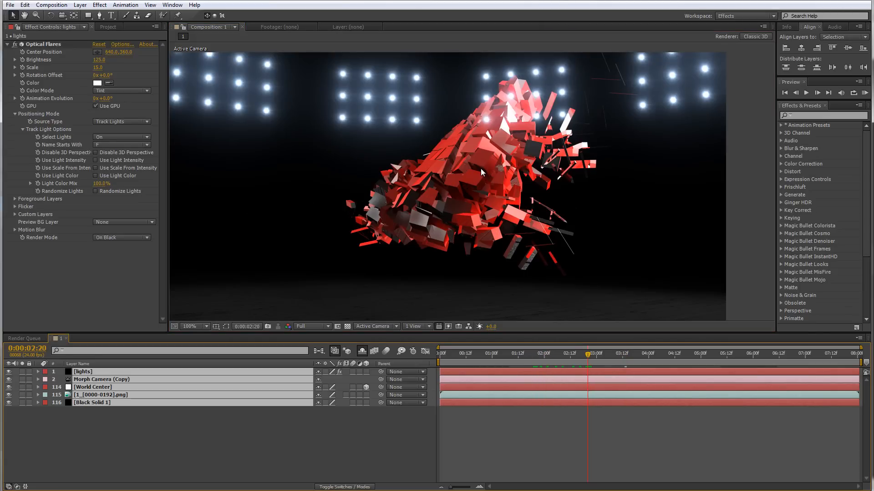
{"action": "left_click_drag", "start_coordinate": [483, 172], "coordinate": [472, 193]}
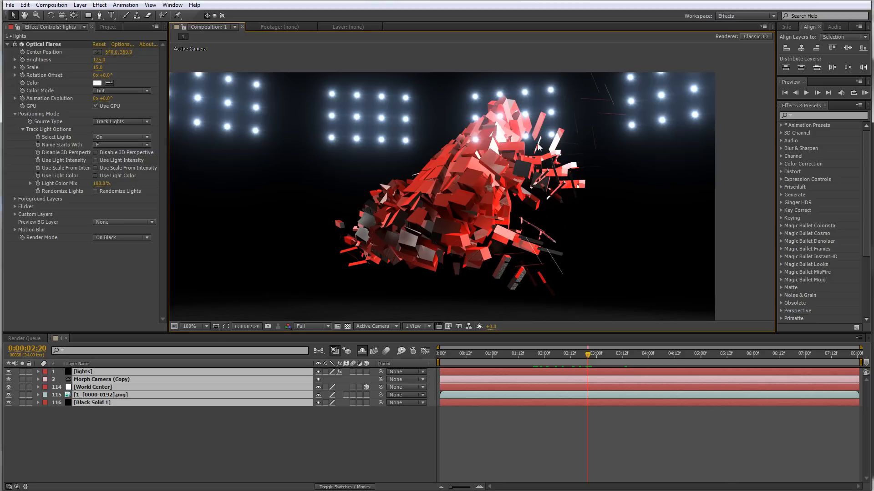
Set Foreground Layer 1's source to the 1_[0000-0192].png render layer and scrub to check the occlusion
{"action": "left_click", "coordinate": [16, 200]}
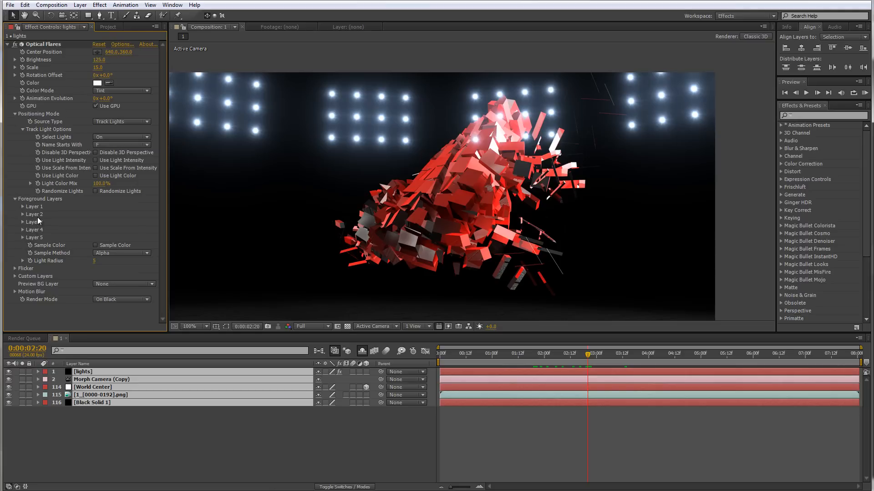
{"action": "left_click", "coordinate": [22, 207]}
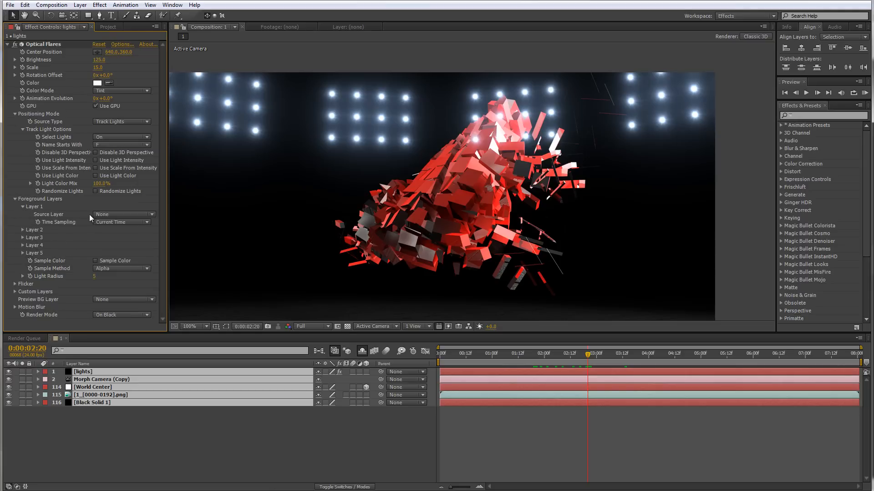
{"action": "left_click", "coordinate": [101, 214]}
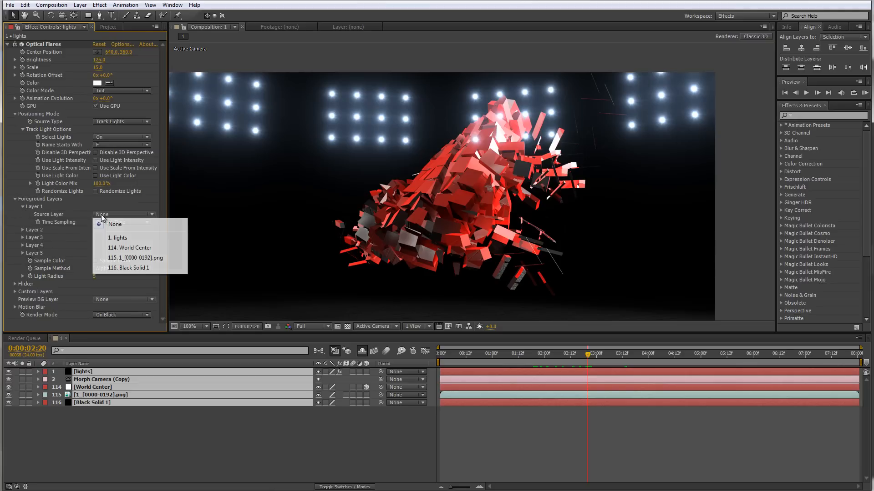
{"action": "left_click", "coordinate": [126, 259]}
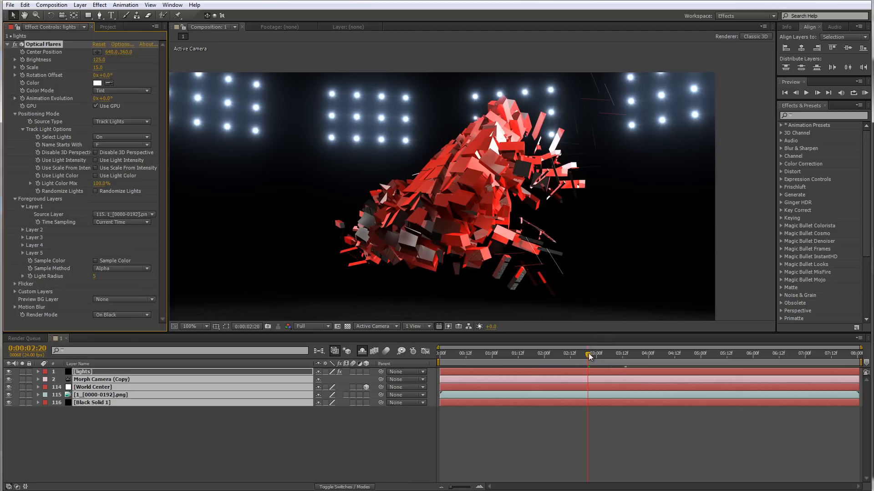
{"action": "left_click_drag", "start_coordinate": [588, 357], "coordinate": [716, 358]}
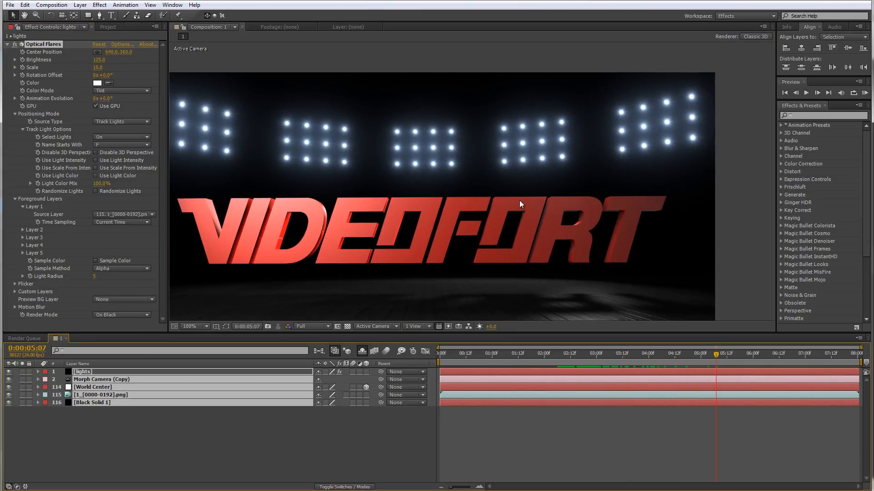
{"action": "scroll", "coordinate": [445, 165], "scroll_direction": "down", "scroll_amount": 2}
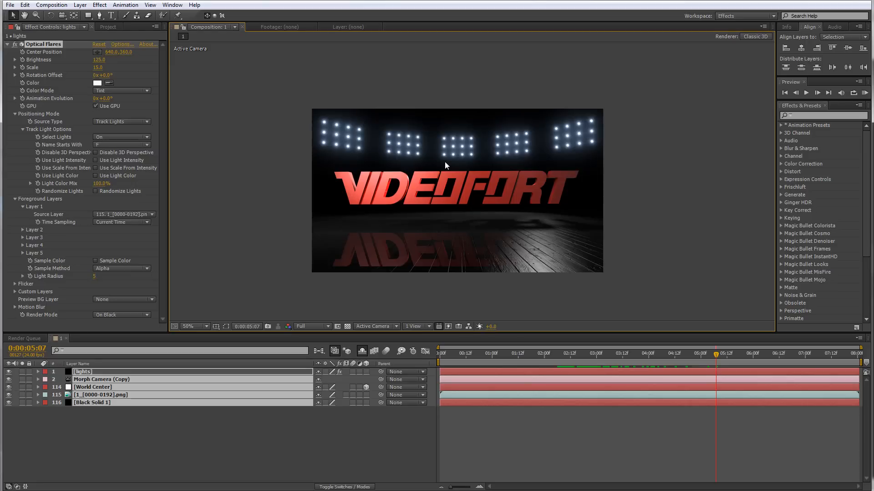
{"action": "left_click_drag", "start_coordinate": [445, 162], "coordinate": [445, 159]}
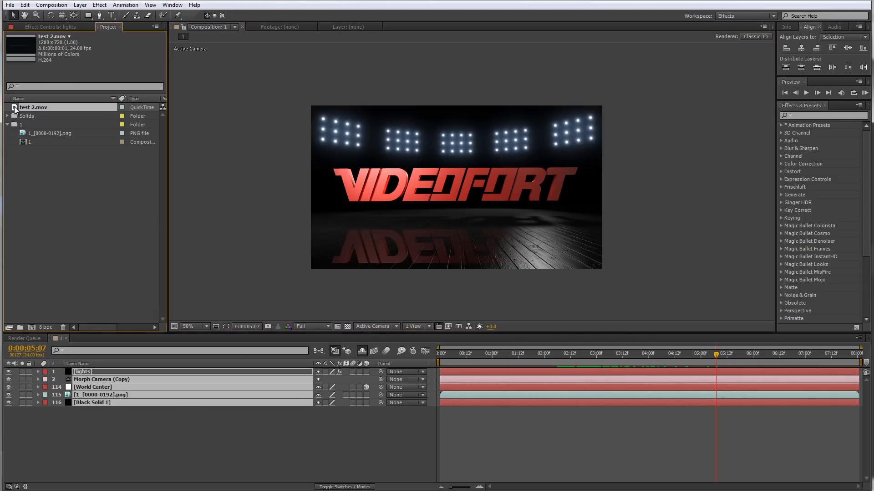
Open the test 2.mov footage and scrub through it
{"action": "double_click", "coordinate": [14, 108]}
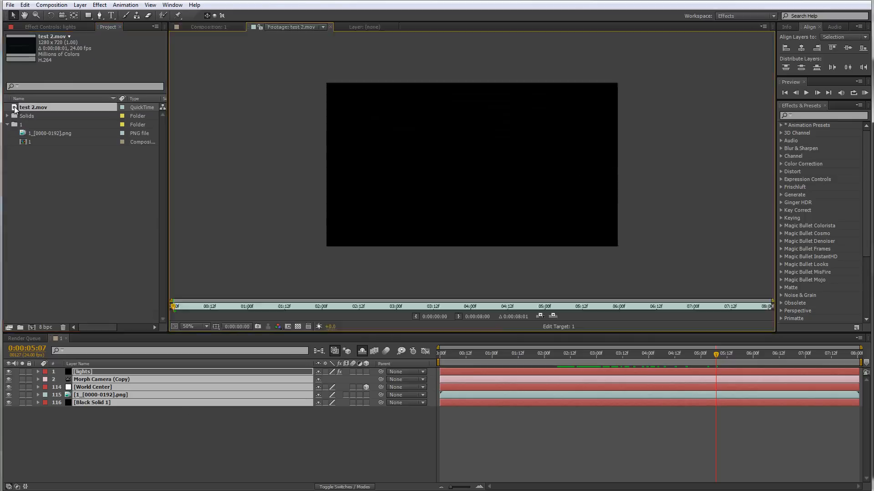
{"action": "scroll", "coordinate": [307, 229], "scroll_direction": "up", "scroll_amount": 1}
{"action": "left_click_drag", "start_coordinate": [308, 229], "coordinate": [305, 246]}
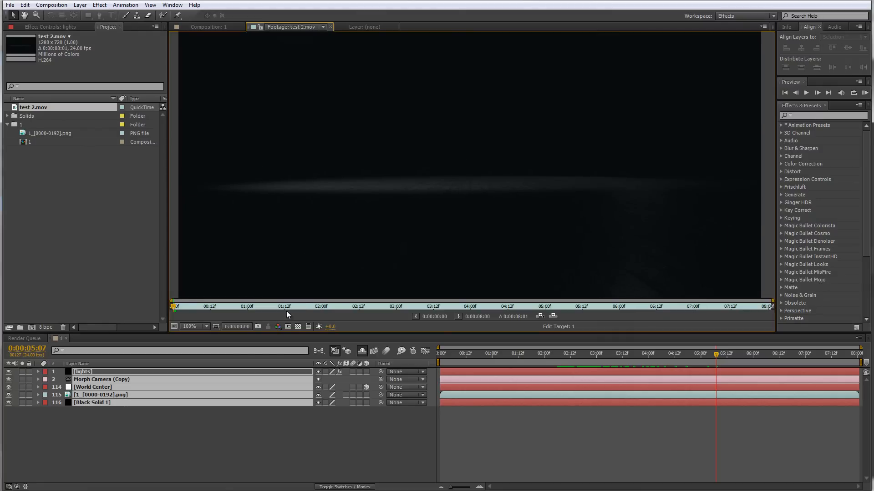
{"action": "left_click_drag", "start_coordinate": [239, 335], "coordinate": [239, 372]}
{"action": "left_click_drag", "start_coordinate": [174, 343], "coordinate": [510, 339]}
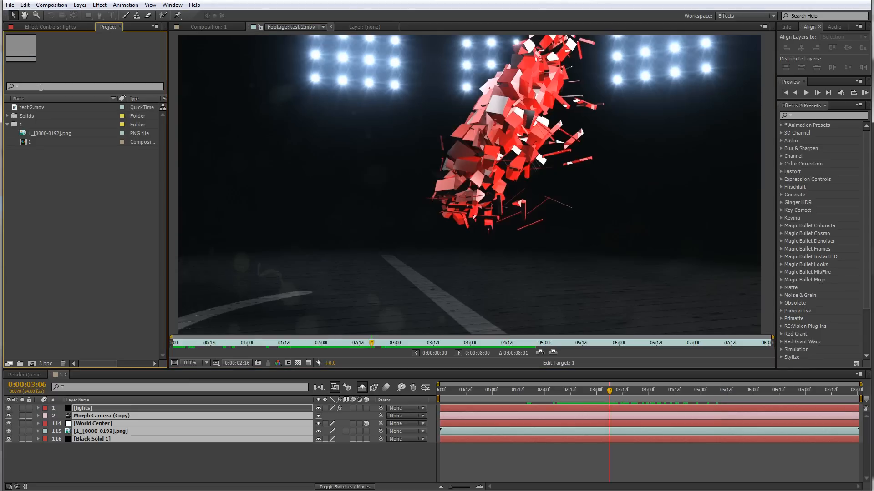
Create a new 2048 x 2048 composition named lines with the aspect ratio locked to 1:1
{"action": "left_click", "coordinate": [51, 5]}
{"action": "left_click", "coordinate": [57, 15]}
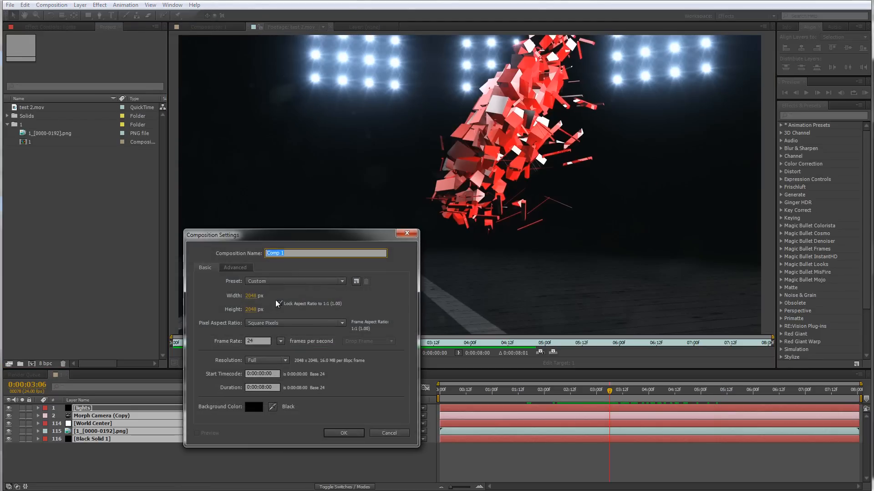
{"action": "left_click", "coordinate": [255, 296]}
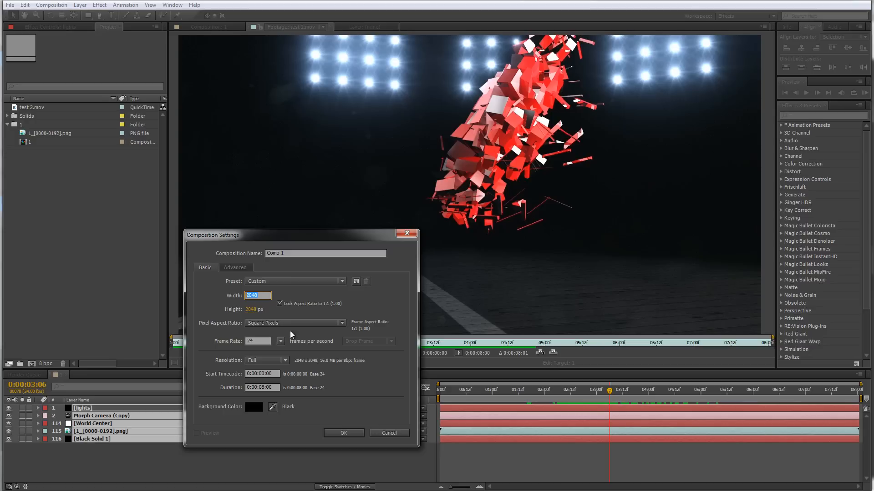
{"action": "left_click", "coordinate": [284, 294]}
{"action": "triple_click", "coordinate": [335, 258]}
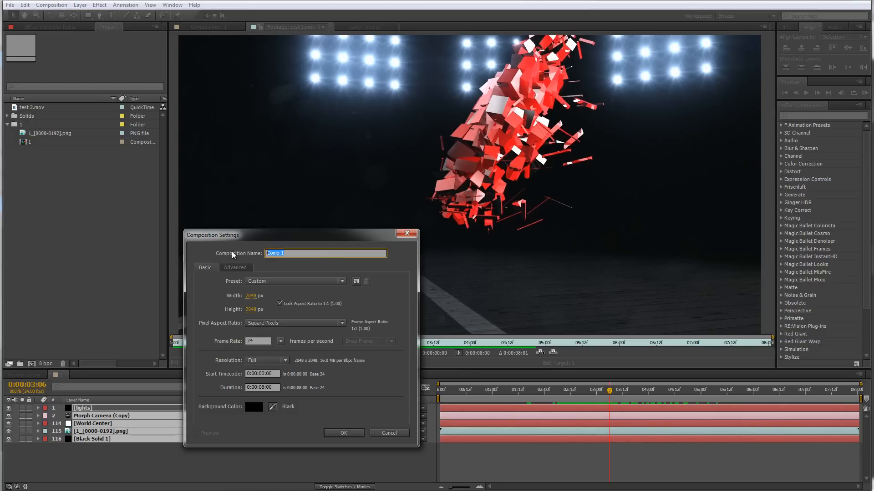
{"action": "type", "text": "lines"}
{"action": "left_click", "coordinate": [328, 433]}
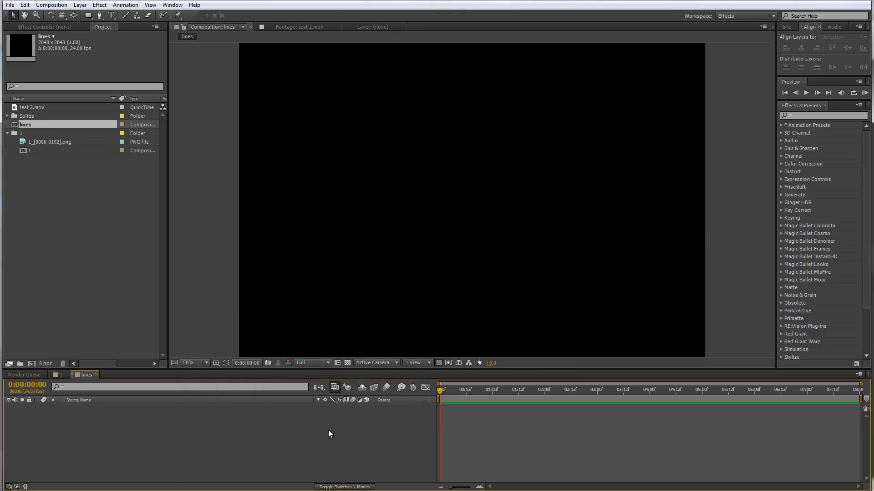
Add a new adjustment layer to the lines composition
{"action": "right_click", "coordinate": [199, 438]}
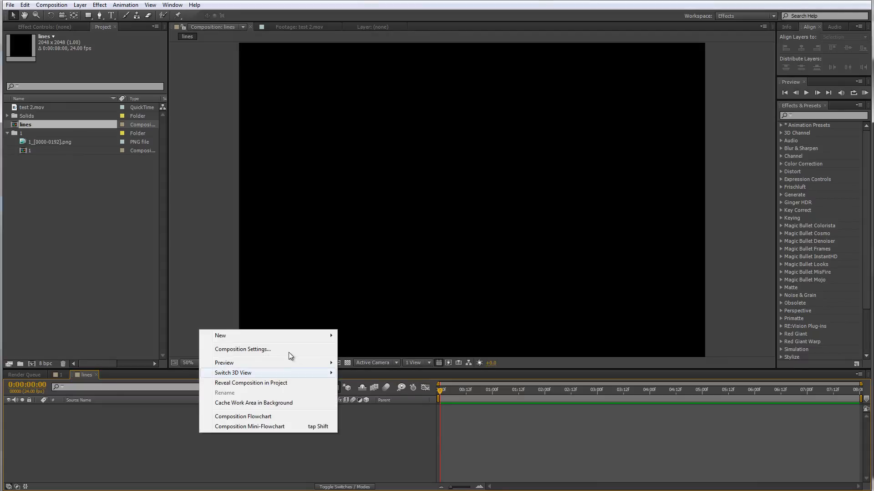
{"action": "mouse_move", "coordinate": [272, 338]}
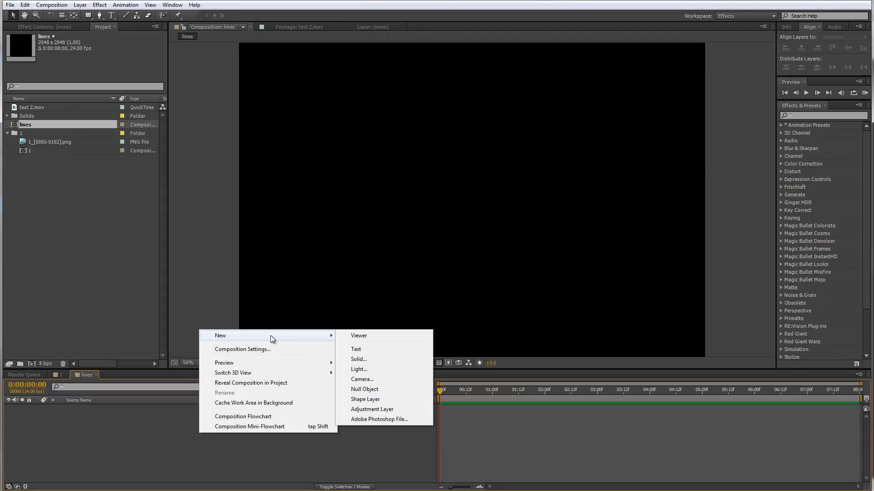
{"action": "left_click", "coordinate": [375, 408]}
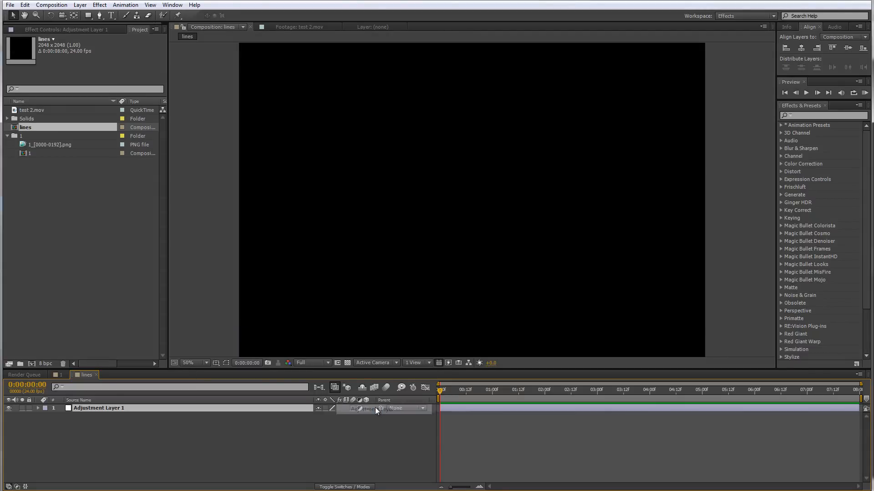
Select the Pen tool and turn on the Title/Action Safe guides in the lines composition
{"action": "left_click", "coordinate": [101, 16]}
{"action": "key", "text": "comma"}
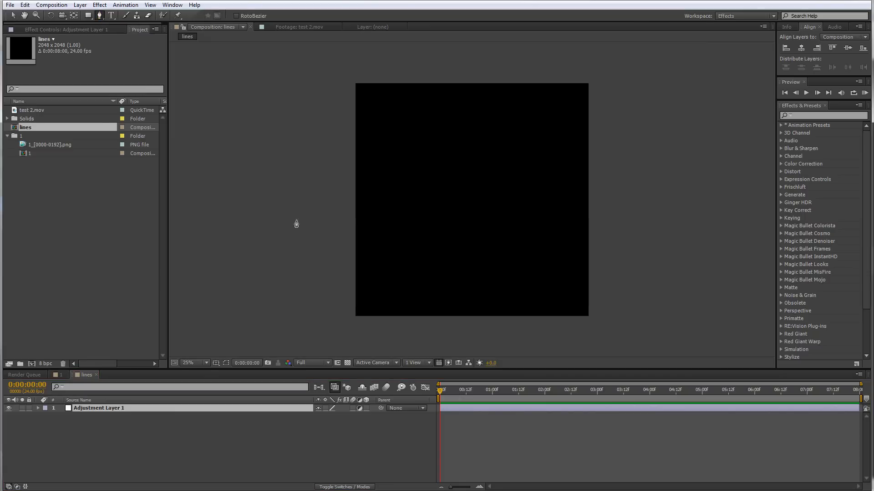
{"action": "left_click", "coordinate": [216, 363]}
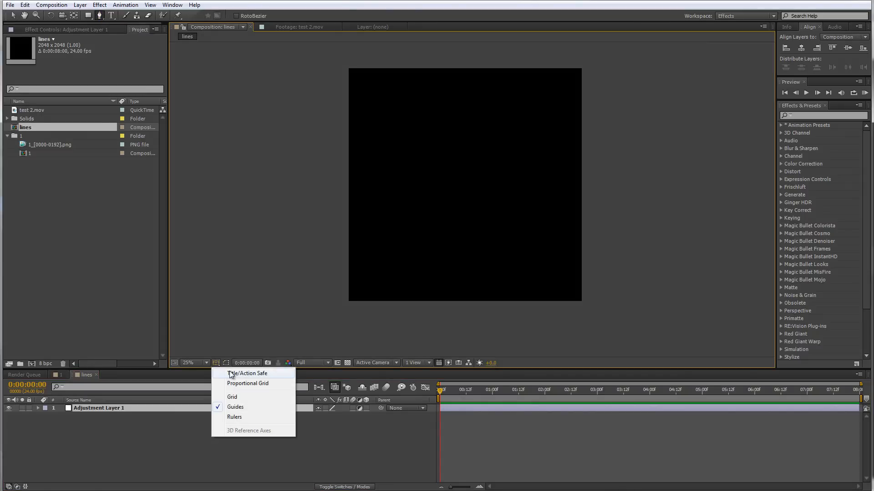
{"action": "left_click", "coordinate": [232, 379]}
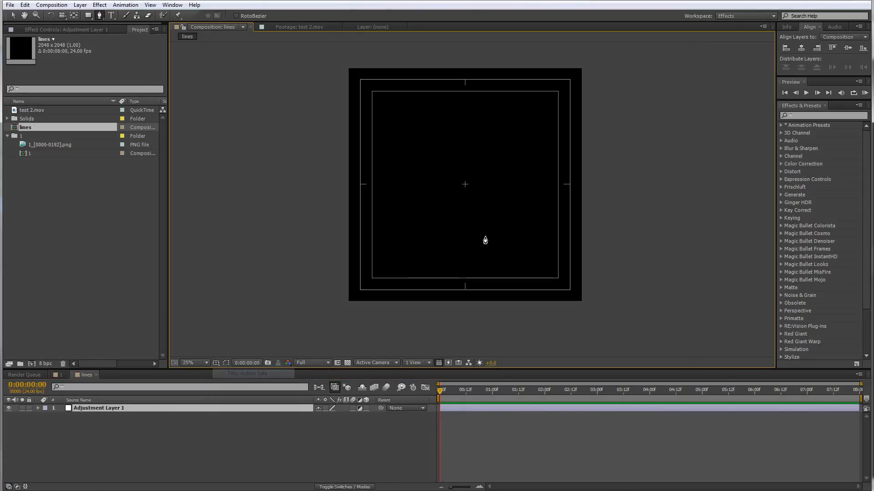
{"action": "key", "text": "period"}
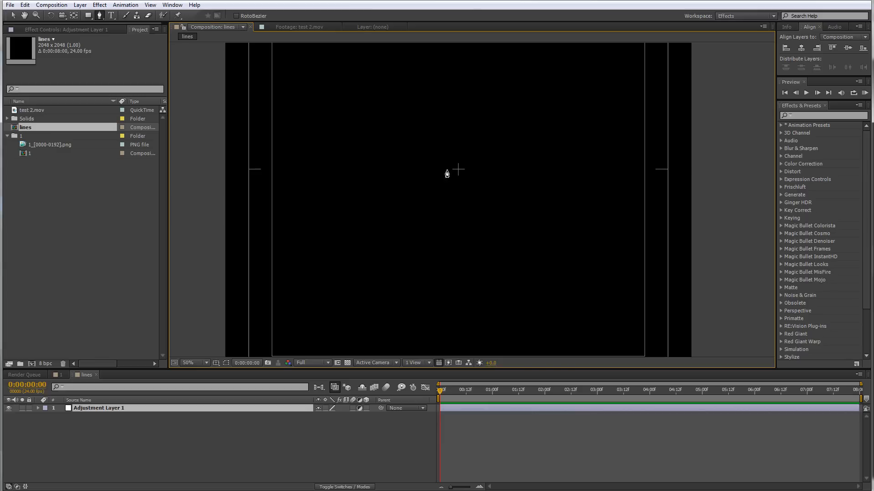
Draw a straight horizontal mask path across the full width of the adjustment layer with the Pen tool
{"action": "left_click", "coordinate": [222, 169]}
{"action": "left_click", "coordinate": [713, 169]}
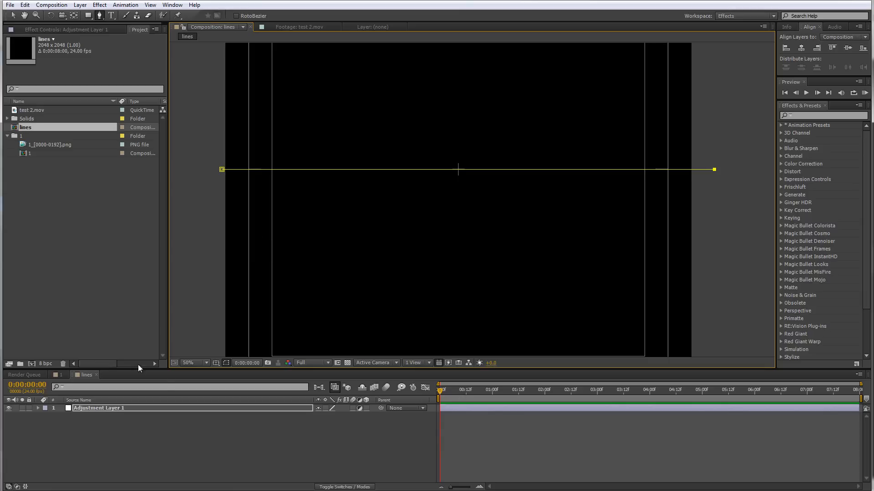
Search the effects for strok and apply the Stroke effect to the adjustment layer
{"action": "left_click", "coordinate": [826, 115]}
{"action": "type", "text": "stok"}
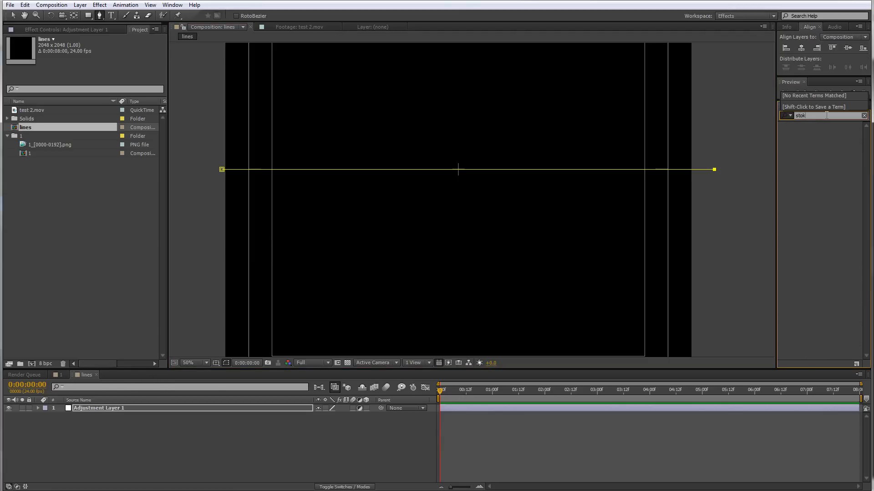
{"action": "type", "text": "rok"}
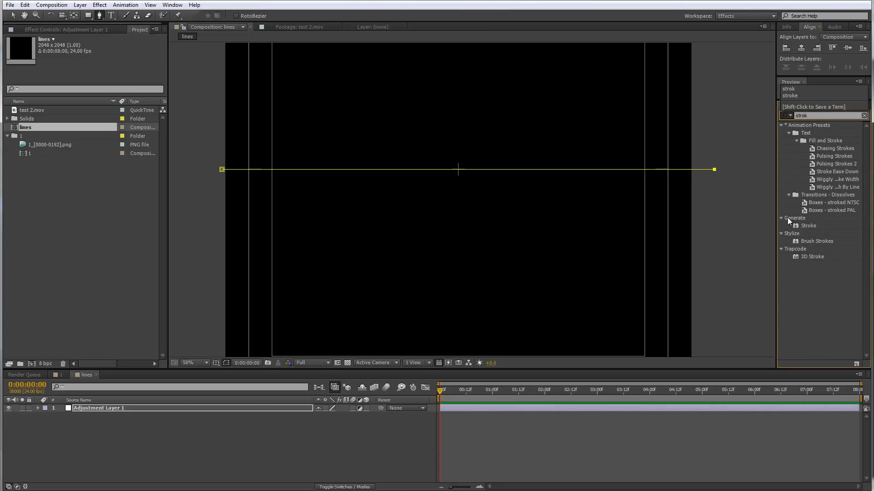
{"action": "mouse_move", "coordinate": [812, 225]}
{"action": "left_mouse_down"}
{"action": "mouse_move", "coordinate": [96, 378]}
{"action": "mouse_move", "coordinate": [90, 408]}
{"action": "left_mouse_up"}
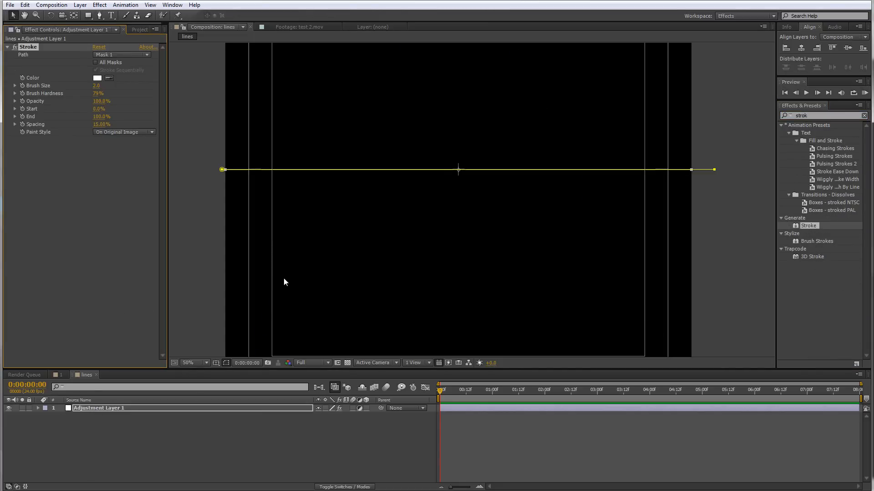
Set the Stroke brush size to 15 and brush hardness to 100%
{"action": "key", "text": "period"}
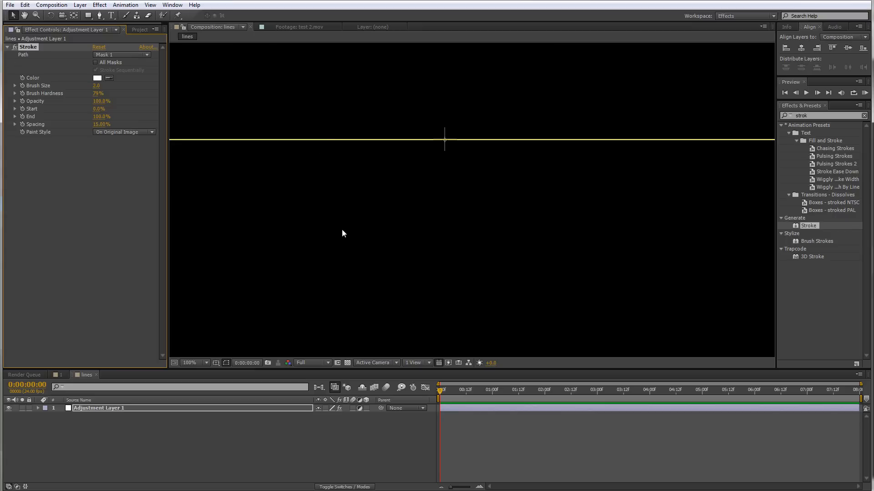
{"action": "key", "text": "comma"}
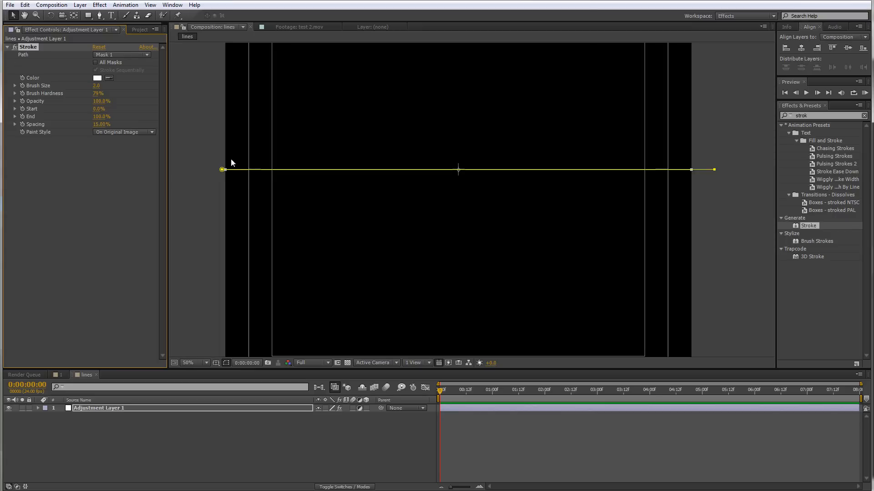
{"action": "left_click", "coordinate": [227, 363]}
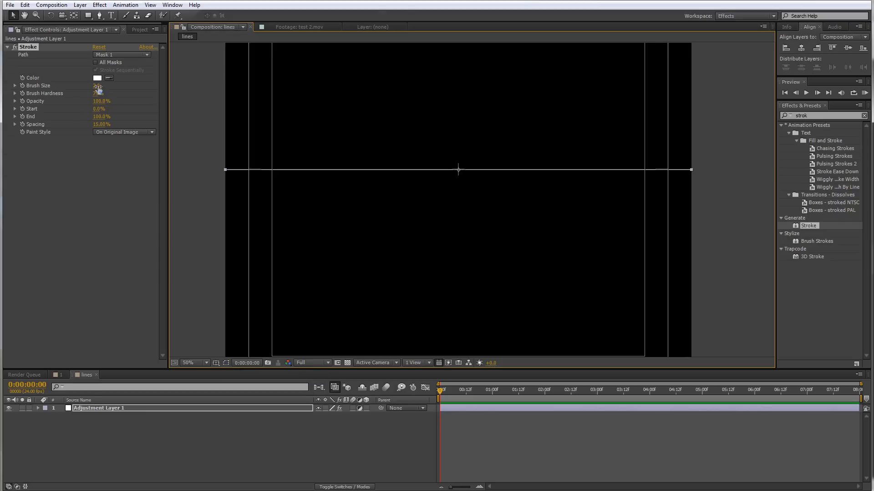
{"action": "mouse_move", "coordinate": [97, 86]}
{"action": "left_mouse_down"}
{"action": "mouse_move", "coordinate": [114, 85]}
{"action": "mouse_move", "coordinate": [117, 94]}
{"action": "left_mouse_up"}
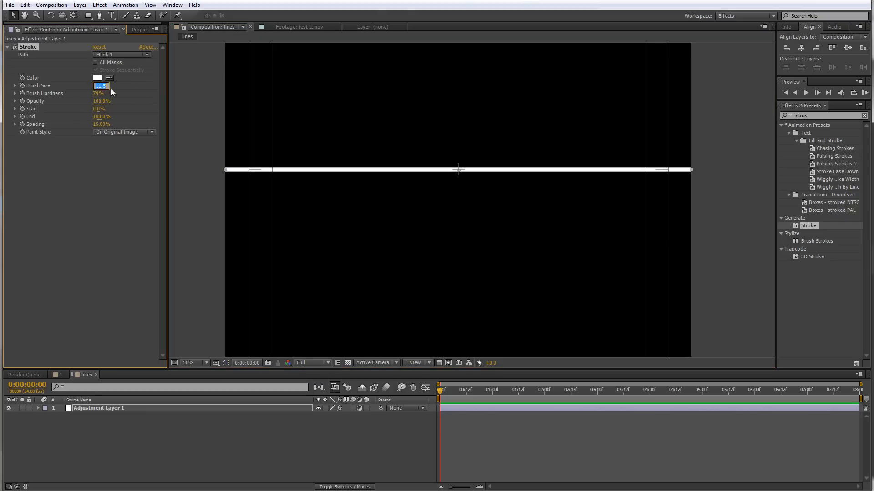
{"action": "type", "text": "15"}
{"action": "key", "text": "Return"}
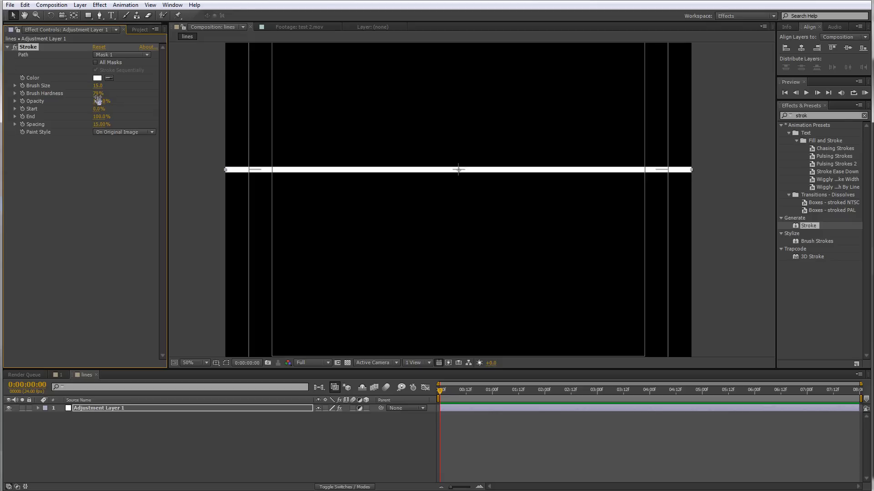
{"action": "left_click_drag", "start_coordinate": [96, 93], "coordinate": [238, 90]}
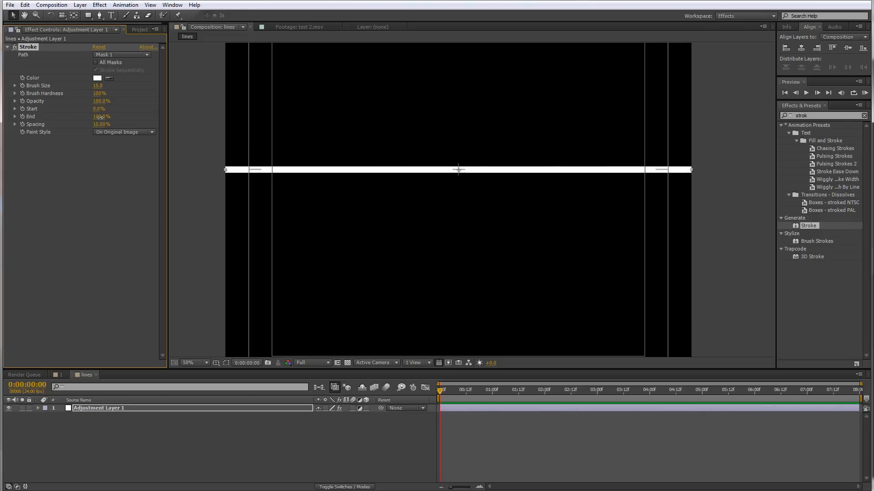
Set the Stroke End to 0% and add a keyframe for it at the start of the timeline
{"action": "mouse_move", "coordinate": [101, 116]}
{"action": "left_mouse_down"}
{"action": "mouse_move", "coordinate": [59, 124]}
{"action": "mouse_move", "coordinate": [125, 124]}
{"action": "mouse_move", "coordinate": [97, 129]}
{"action": "left_mouse_up"}
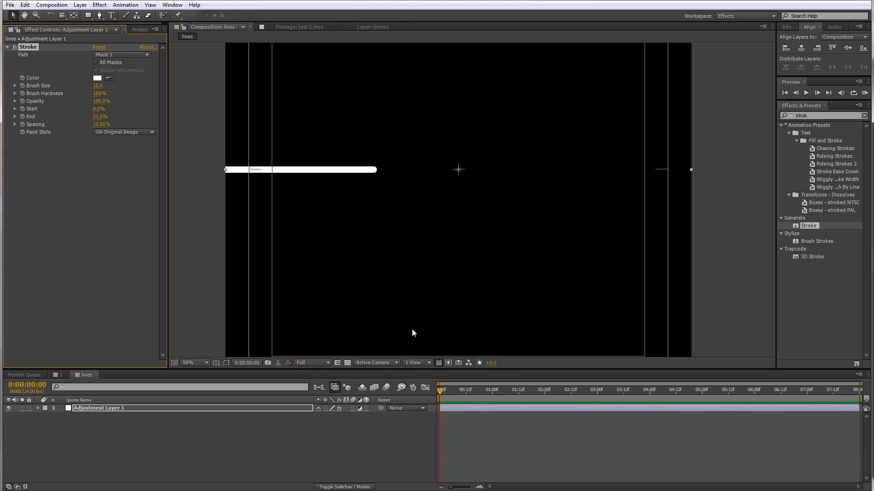
{"action": "left_click", "coordinate": [100, 117]}
{"action": "type", "text": "0"}
{"action": "left_click", "coordinate": [92, 193]}
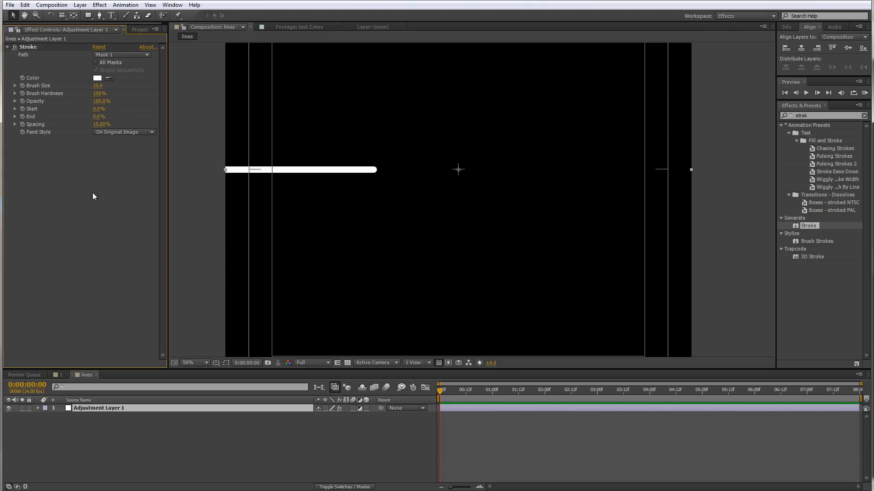
{"action": "left_click", "coordinate": [22, 117]}
At 3:00, set the Stroke End to 99.9% to animate the line drawing on
{"action": "mouse_move", "coordinate": [476, 391]}
{"action": "left_mouse_down"}
{"action": "mouse_move", "coordinate": [607, 405]}
{"action": "mouse_move", "coordinate": [591, 410]}
{"action": "mouse_move", "coordinate": [596, 405]}
{"action": "left_mouse_up"}
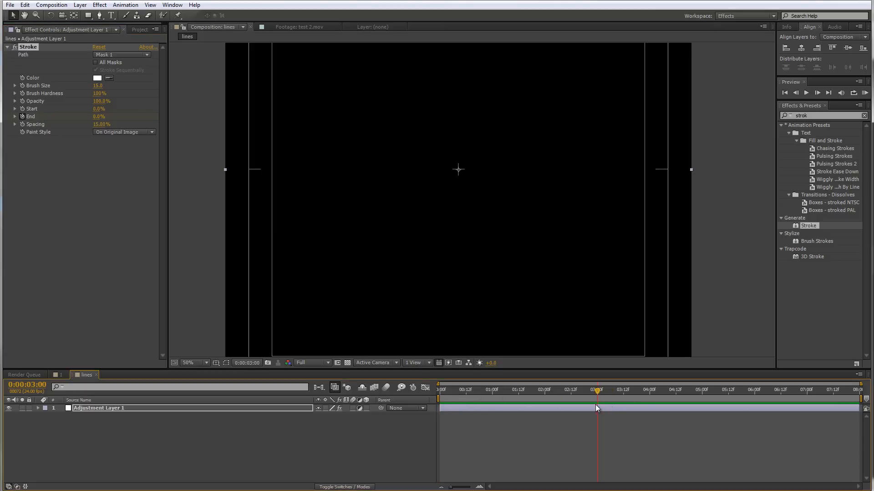
{"action": "left_click_drag", "start_coordinate": [96, 117], "coordinate": [141, 116]}
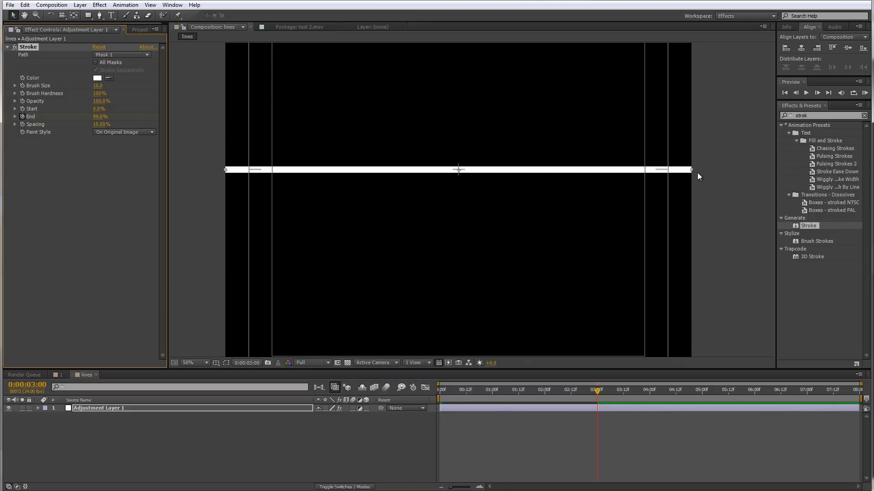
Add a second adjustment layer to the lines composition
{"action": "mouse_move", "coordinate": [510, 384]}
{"action": "left_mouse_down"}
{"action": "mouse_move", "coordinate": [441, 391]}
{"action": "mouse_move", "coordinate": [645, 385]}
{"action": "mouse_move", "coordinate": [433, 379]}
{"action": "mouse_move", "coordinate": [622, 389]}
{"action": "left_mouse_up"}
{"action": "left_click", "coordinate": [91, 424]}
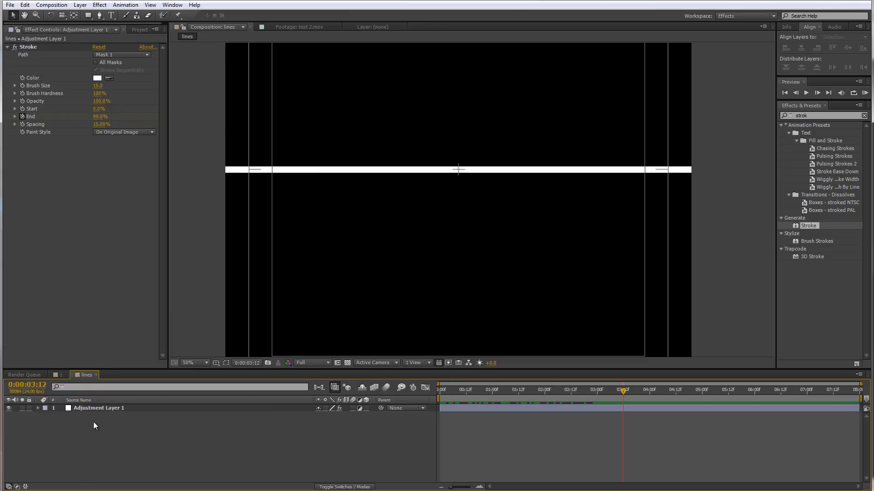
{"action": "right_click", "coordinate": [96, 423]}
{"action": "mouse_move", "coordinate": [145, 325]}
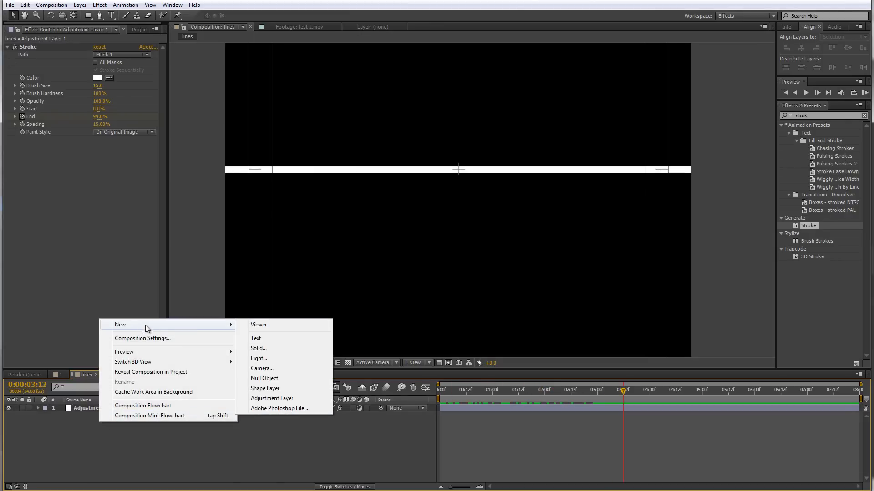
{"action": "left_click", "coordinate": [274, 399]}
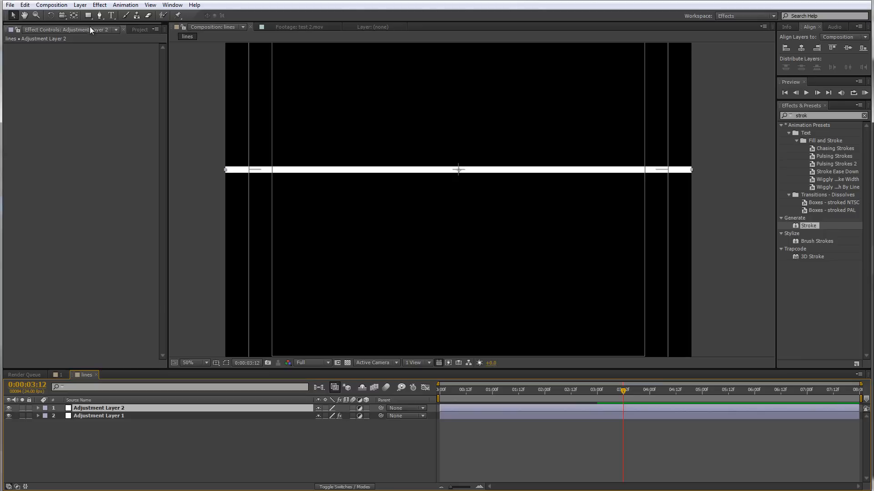
Draw a circular mask centred on the composition on the second adjustment layer with the Ellipse tool
{"action": "left_click", "coordinate": [89, 15]}
{"action": "left_click_drag", "start_coordinate": [92, 19], "coordinate": [117, 37]}
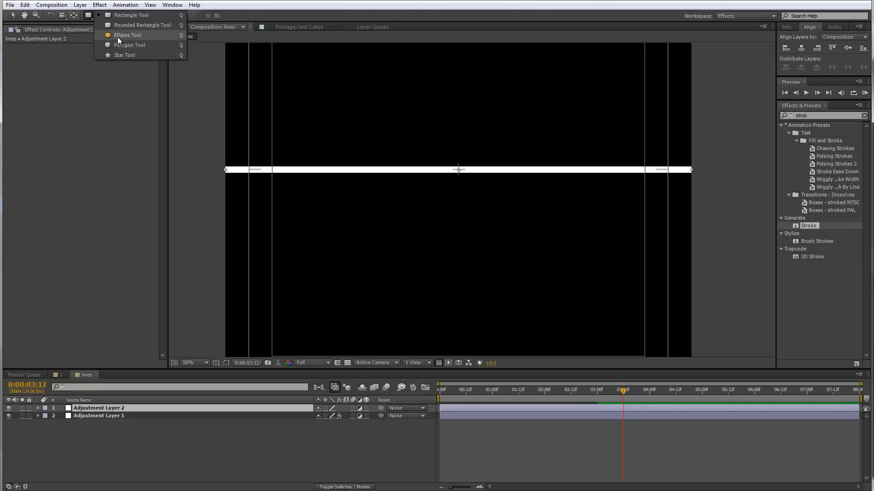
{"action": "left_click", "coordinate": [117, 37]}
{"action": "left_click_drag", "start_coordinate": [461, 179], "coordinate": [460, 184]}
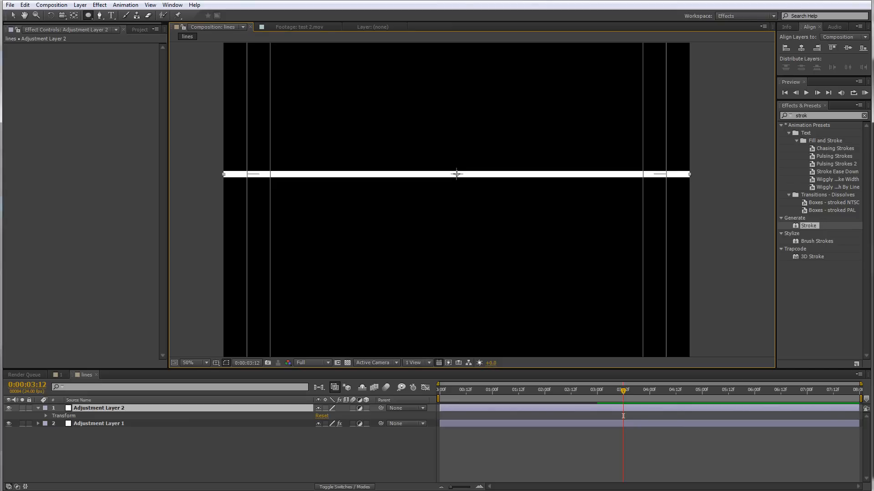
{"action": "left_click_drag", "start_coordinate": [456, 174], "coordinate": [520, 250]}
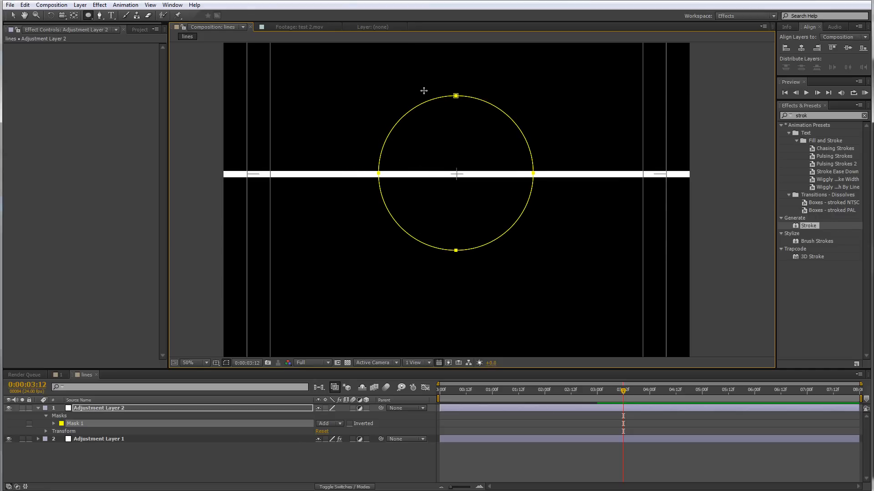
Copy the Stroke effect from Adjustment Layer 1 and paste it onto Adjustment Layer 2 at time zero
{"action": "left_click", "coordinate": [100, 439]}
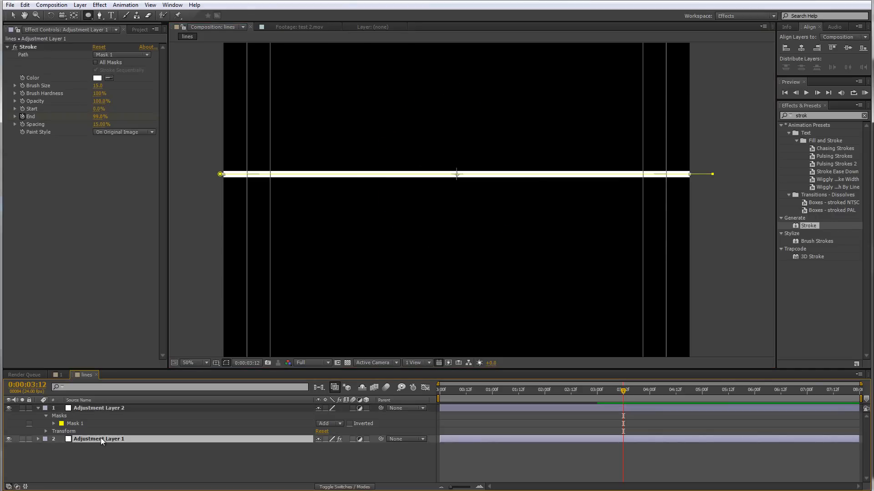
{"action": "left_click", "coordinate": [28, 47]}
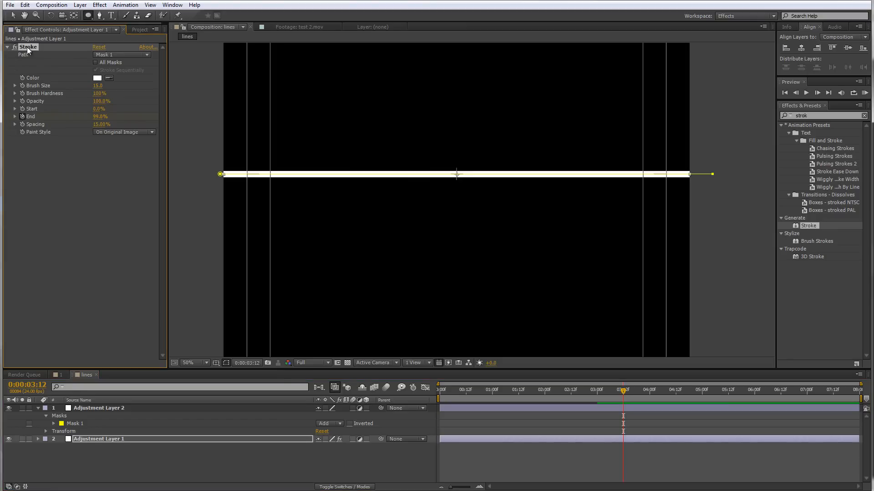
{"action": "left_click", "coordinate": [100, 408]}
{"action": "left_click_drag", "start_coordinate": [604, 398], "coordinate": [561, 398]}
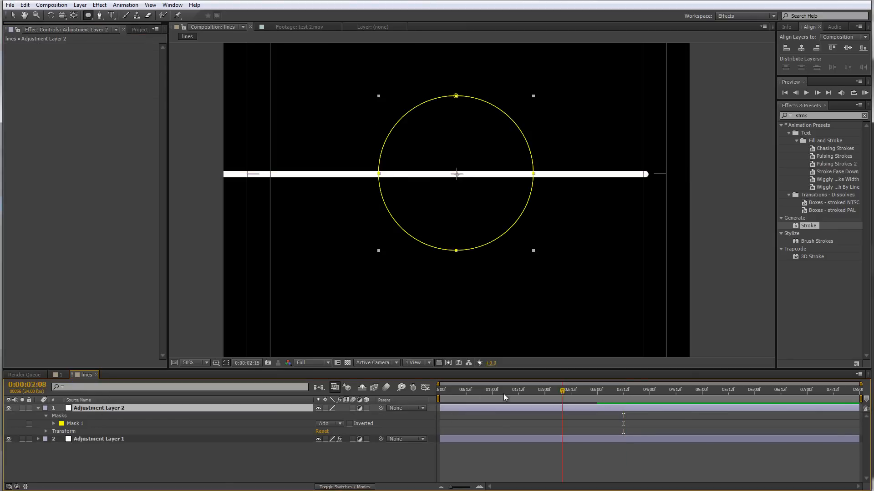
{"action": "left_click_drag", "start_coordinate": [503, 394], "coordinate": [436, 397]}
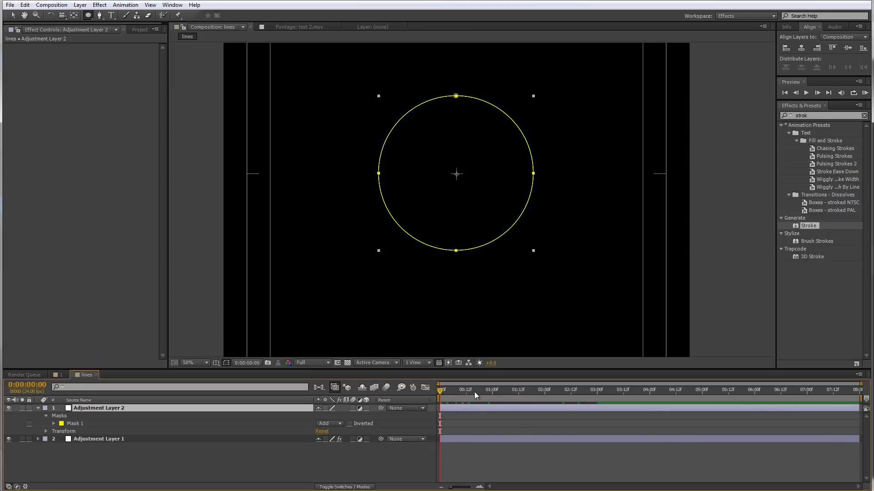
{"action": "mouse_move", "coordinate": [446, 394]}
{"action": "left_mouse_down"}
{"action": "mouse_move", "coordinate": [477, 397]}
{"action": "mouse_move", "coordinate": [435, 397]}
{"action": "left_mouse_up"}
{"action": "key", "text": "ctrl+v"}
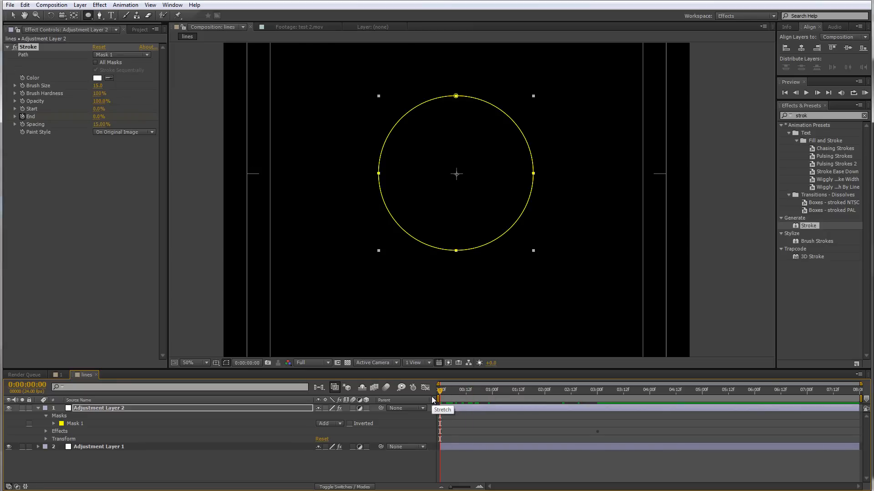
Set the circle mask's mode to None and scrub through the animated strokes
{"action": "mouse_move", "coordinate": [441, 392]}
{"action": "left_mouse_down"}
{"action": "mouse_move", "coordinate": [607, 390]}
{"action": "mouse_move", "coordinate": [555, 390]}
{"action": "mouse_move", "coordinate": [598, 381]}
{"action": "left_mouse_up"}
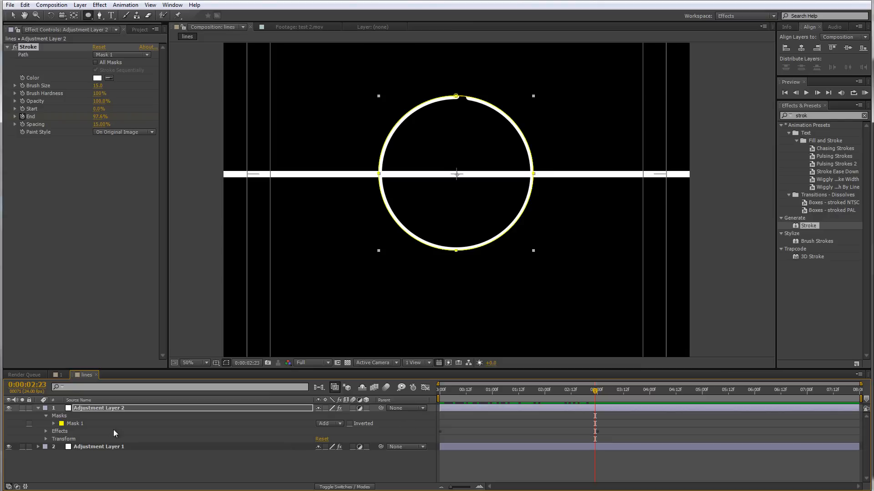
{"action": "left_click", "coordinate": [305, 422]}
{"action": "left_click", "coordinate": [325, 422]}
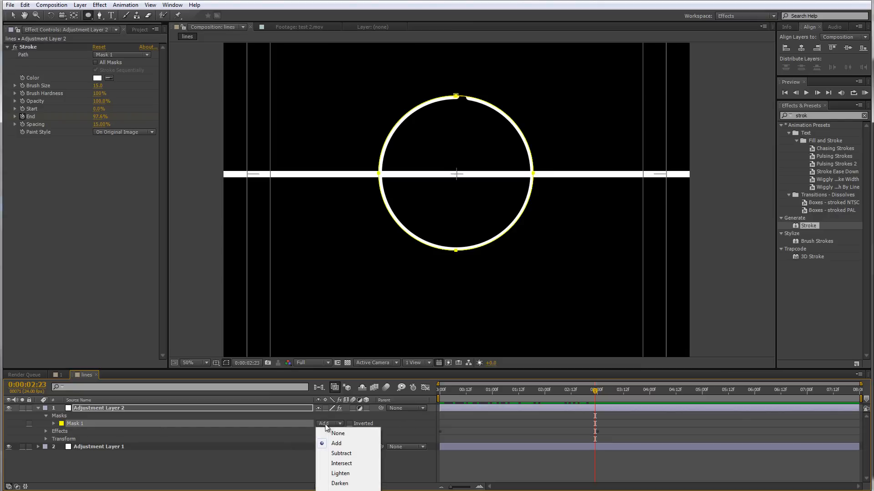
{"action": "left_click", "coordinate": [338, 434]}
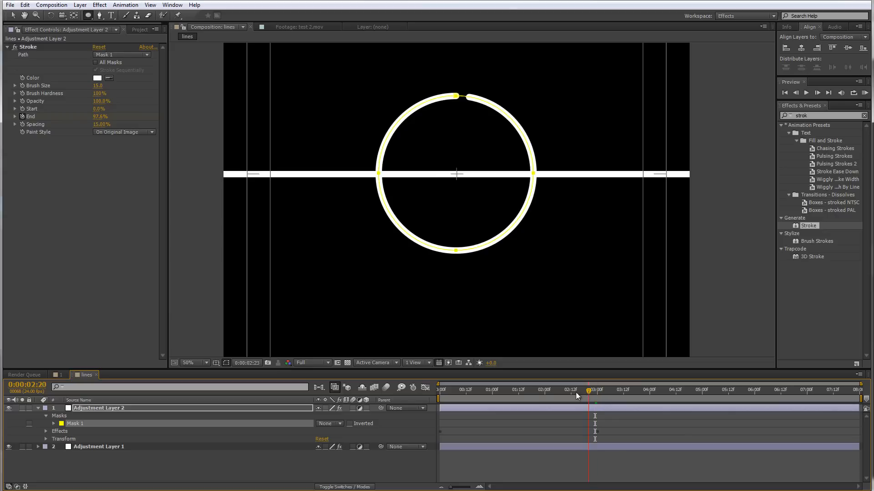
{"action": "mouse_move", "coordinate": [576, 396]}
{"action": "left_mouse_down"}
{"action": "mouse_move", "coordinate": [414, 394]}
{"action": "mouse_move", "coordinate": [488, 395]}
{"action": "left_mouse_up"}
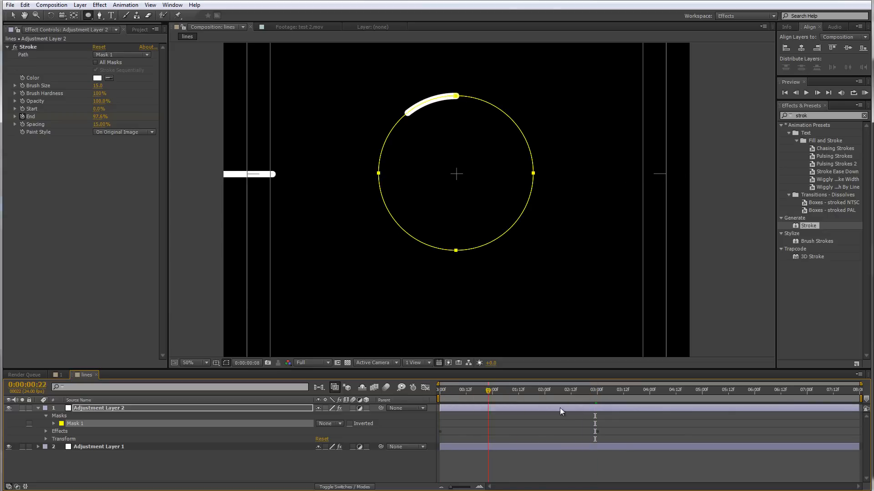
{"action": "left_click", "coordinate": [645, 400]}
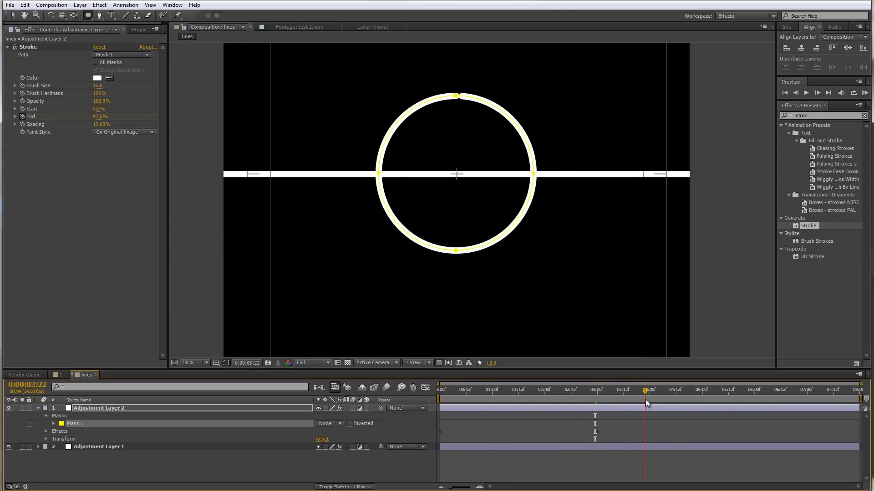
Nest the lines composition into comp 1, make it a 3D layer and show its Position property
{"action": "left_click", "coordinate": [62, 376]}
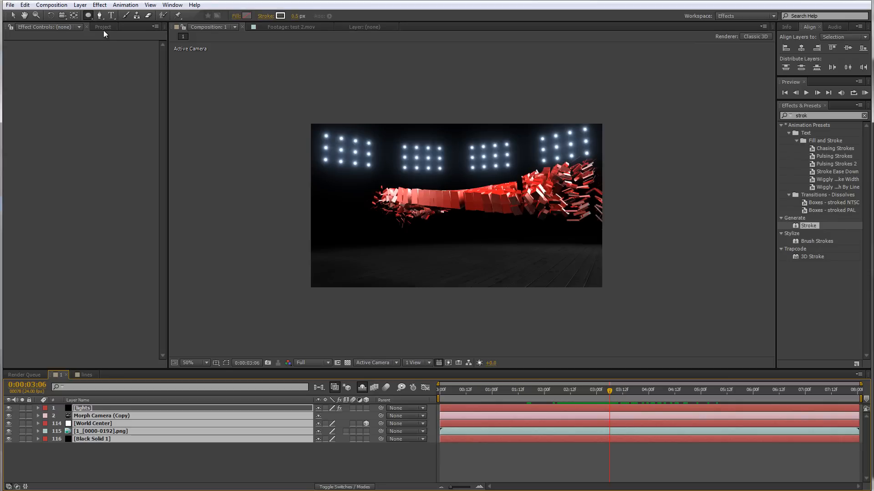
{"action": "left_click", "coordinate": [103, 28]}
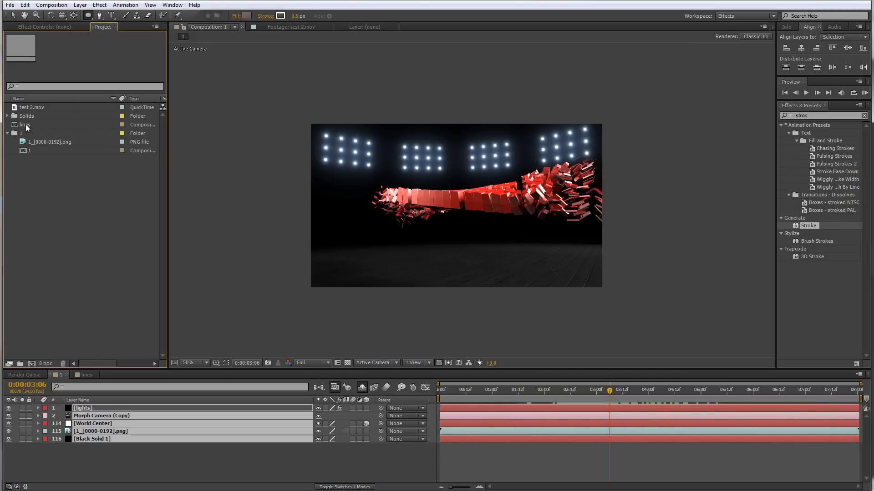
{"action": "left_click_drag", "start_coordinate": [25, 125], "coordinate": [99, 407]}
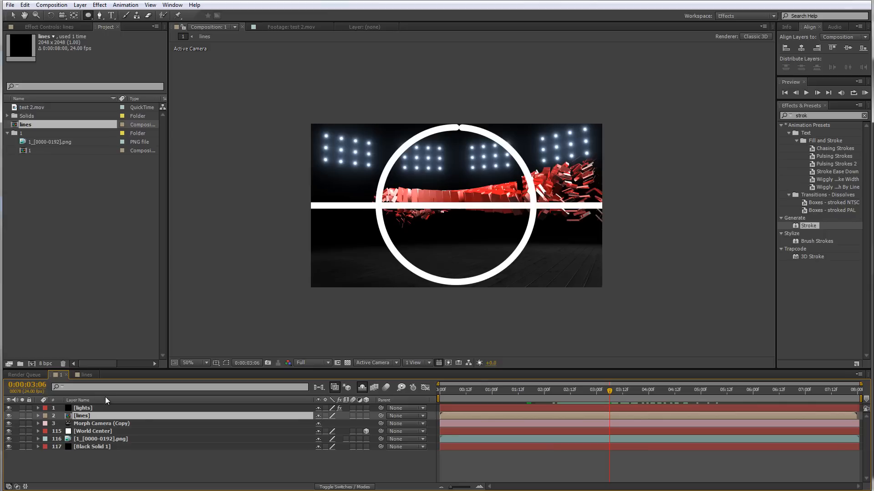
{"action": "left_click", "coordinate": [365, 415]}
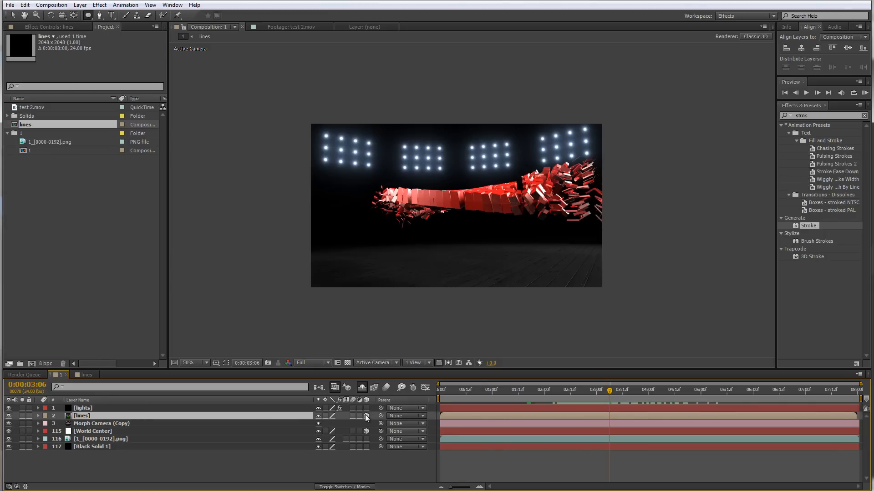
{"action": "key", "text": "p"}
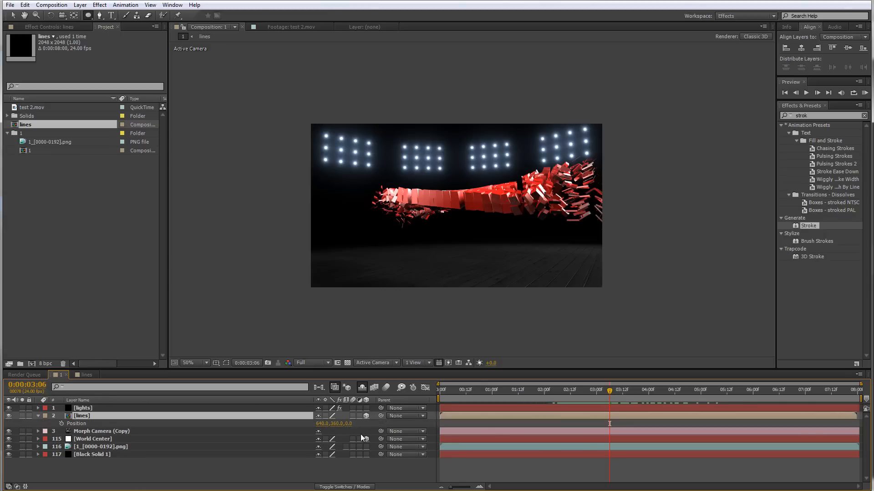
Set the lines layer's Position to 0, 0, 0
{"action": "left_click", "coordinate": [336, 424]}
{"action": "type", "text": "0"}
{"action": "key", "text": "Return"}
{"action": "left_click", "coordinate": [321, 424]}
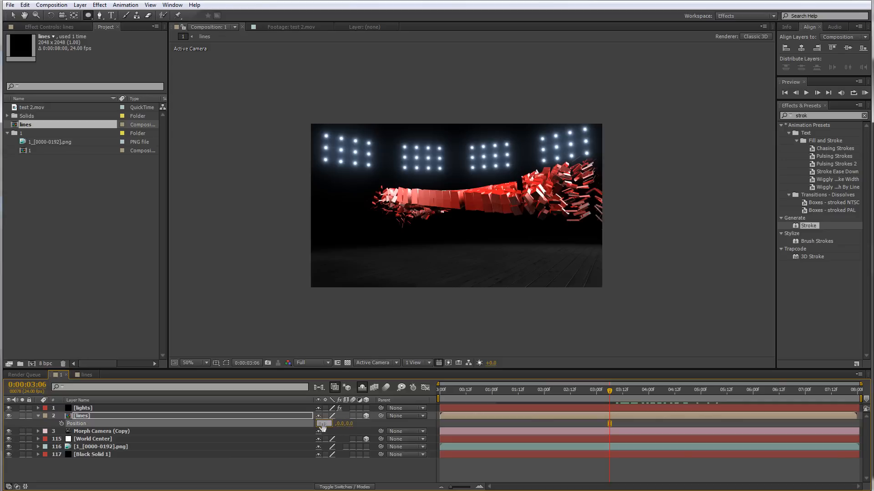
{"action": "type", "text": "0"}
{"action": "key", "text": "Return"}
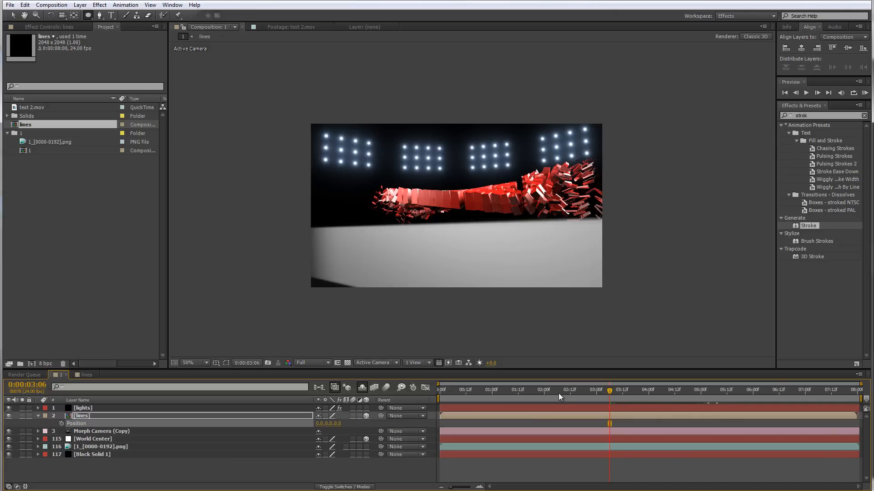
Set the lines layer's Scale to 15%
{"action": "left_click_drag", "start_coordinate": [557, 394], "coordinate": [518, 395]}
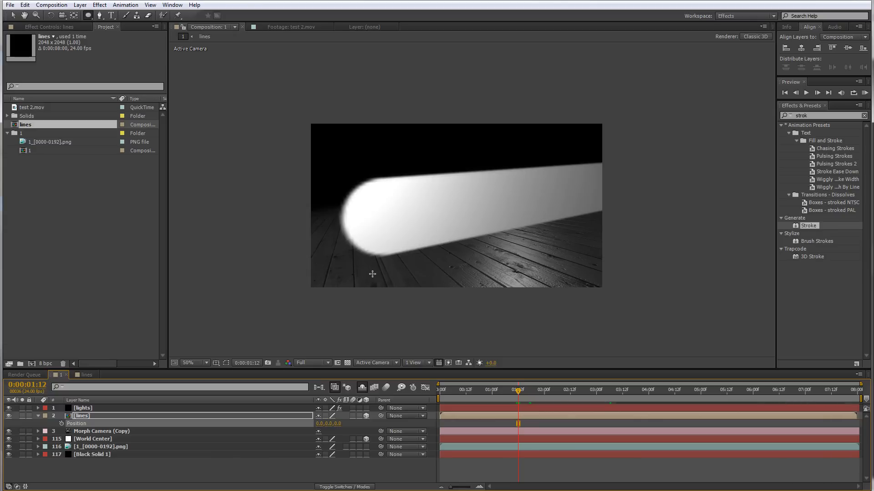
{"action": "key", "text": "s"}
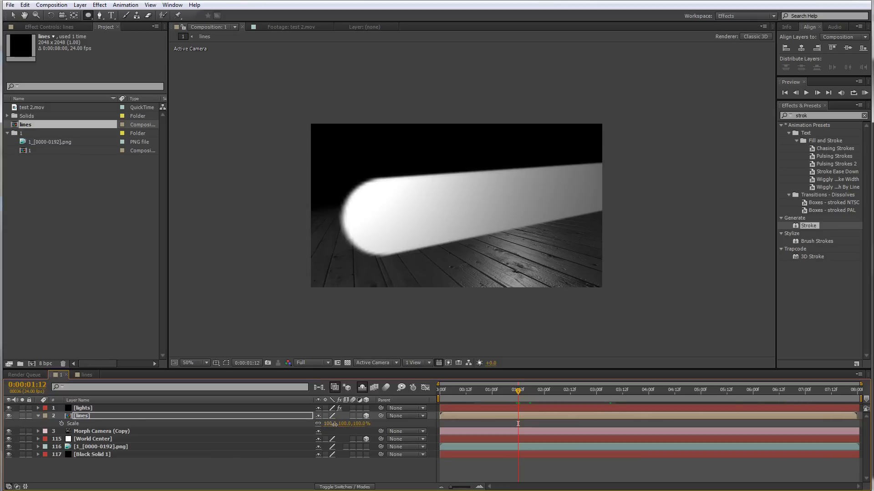
{"action": "left_click", "coordinate": [333, 424]}
{"action": "type", "text": "20"}
{"action": "key", "text": "Return"}
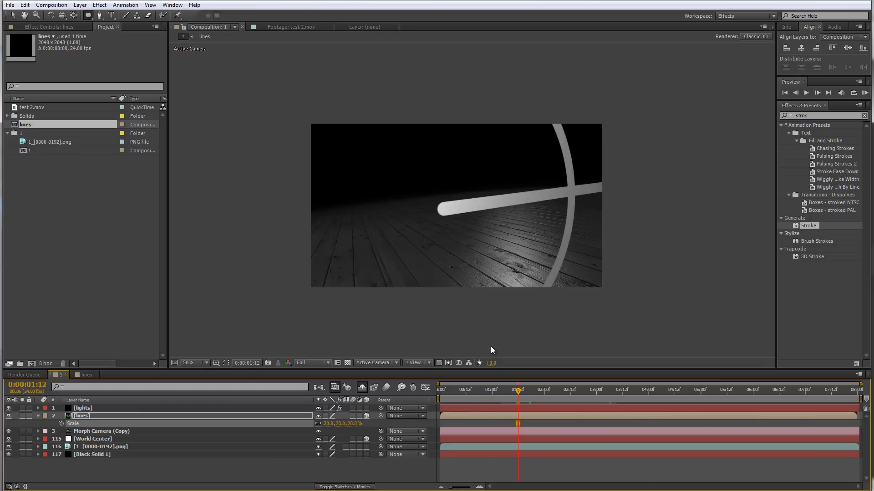
{"action": "left_click", "coordinate": [330, 423]}
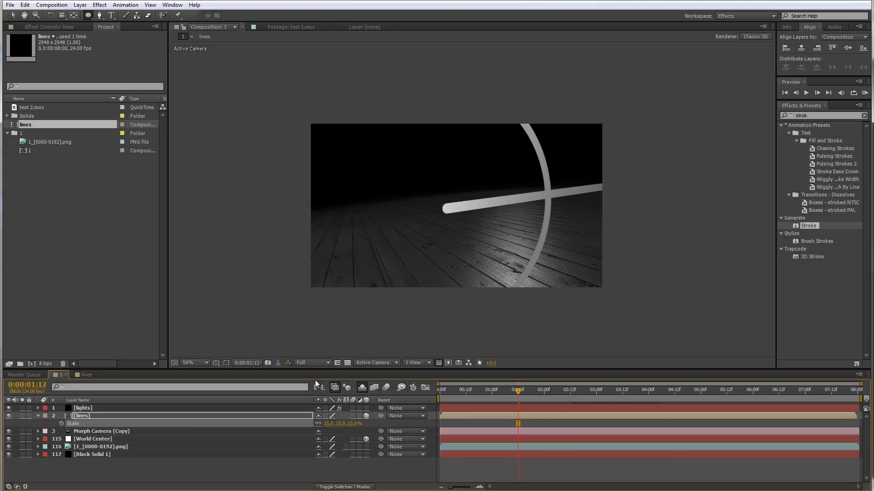
Set the lines layer's X Rotation to -90° so the strokes lie flat on the floor
{"action": "key", "text": "r"}
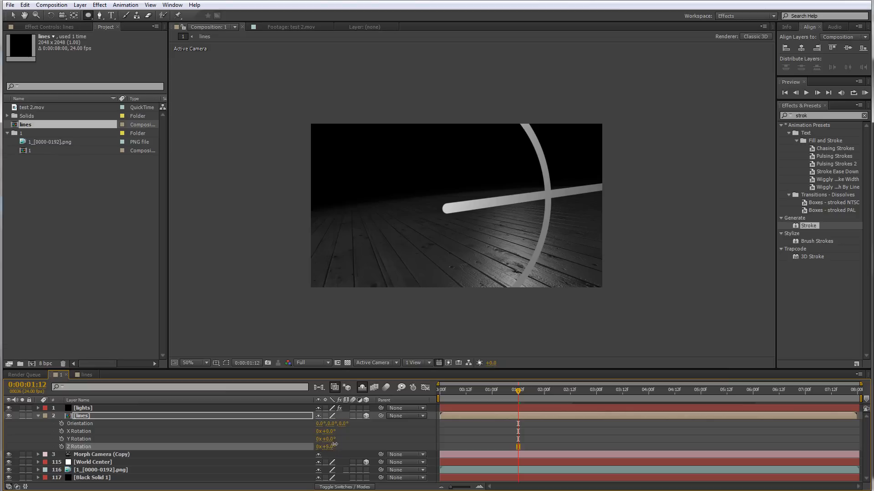
{"action": "left_click_drag", "start_coordinate": [331, 449], "coordinate": [339, 431]}
{"action": "key", "text": "ctrl+z"}
{"action": "key", "text": "ctrl+z"}
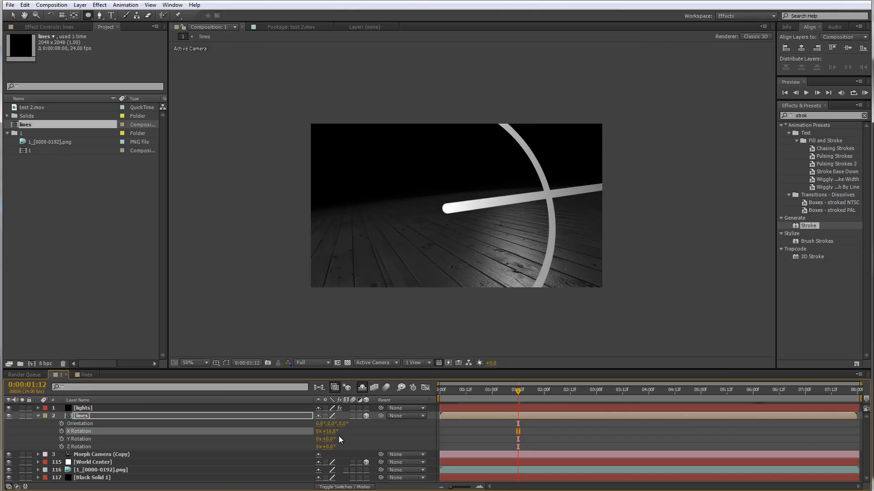
{"action": "left_click", "coordinate": [330, 432]}
{"action": "type", "text": "-90"}
{"action": "key", "text": "Return"}
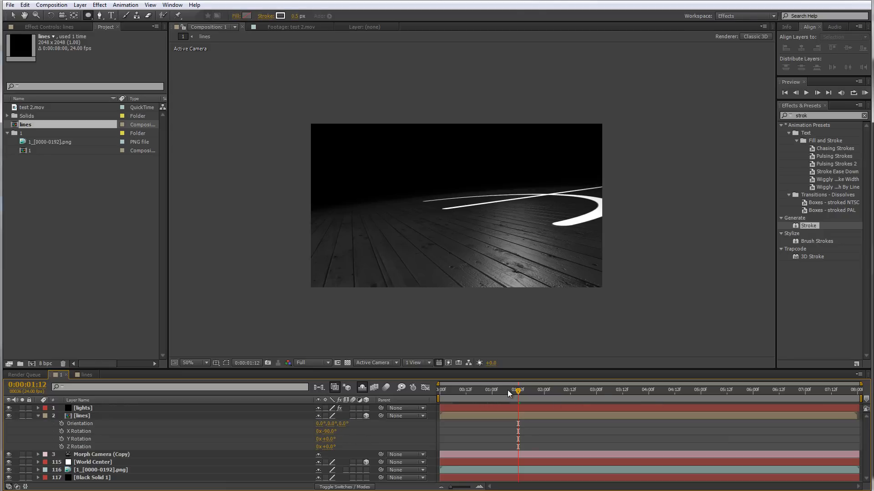
Compare the composite with the reference render test 2.mov by scrubbing through both timelines
{"action": "left_click_drag", "start_coordinate": [508, 391], "coordinate": [528, 396]}
{"action": "left_click_drag", "start_coordinate": [533, 395], "coordinate": [761, 386]}
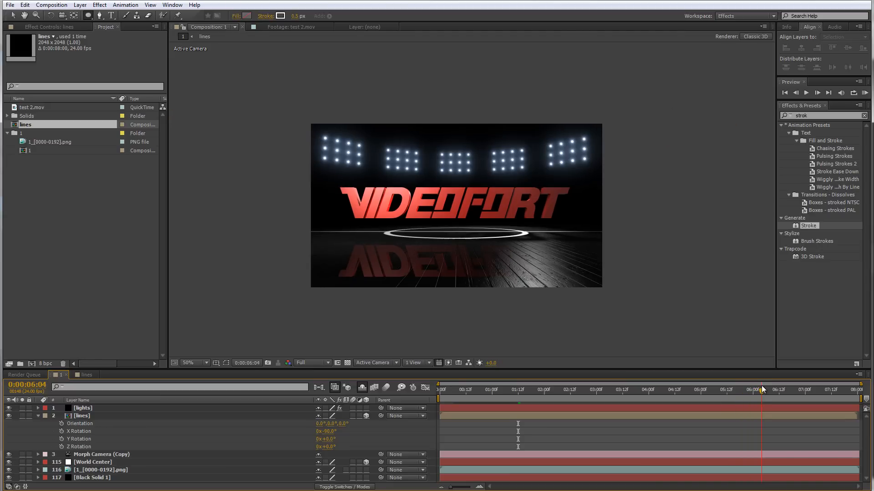
{"action": "double_click", "coordinate": [19, 107]}
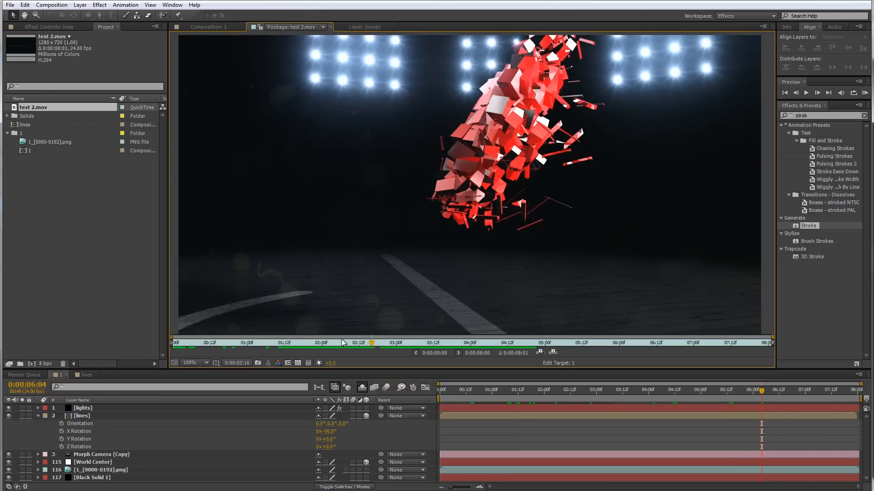
{"action": "left_click_drag", "start_coordinate": [373, 343], "coordinate": [616, 344]}
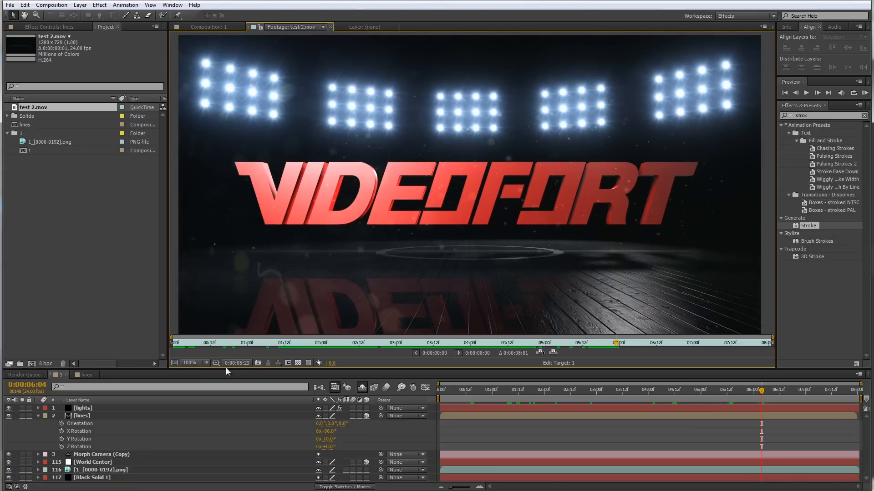
{"action": "left_click", "coordinate": [84, 375]}
{"action": "left_click", "coordinate": [60, 375]}
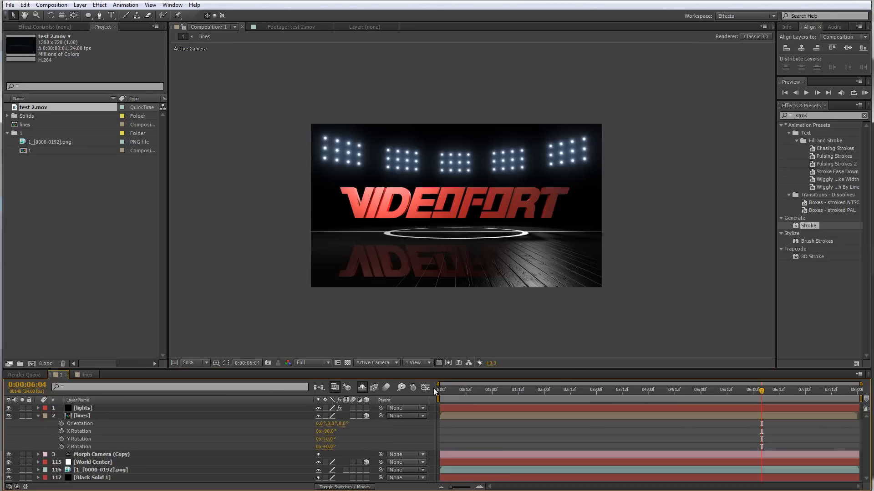
{"action": "left_click", "coordinate": [502, 394]}
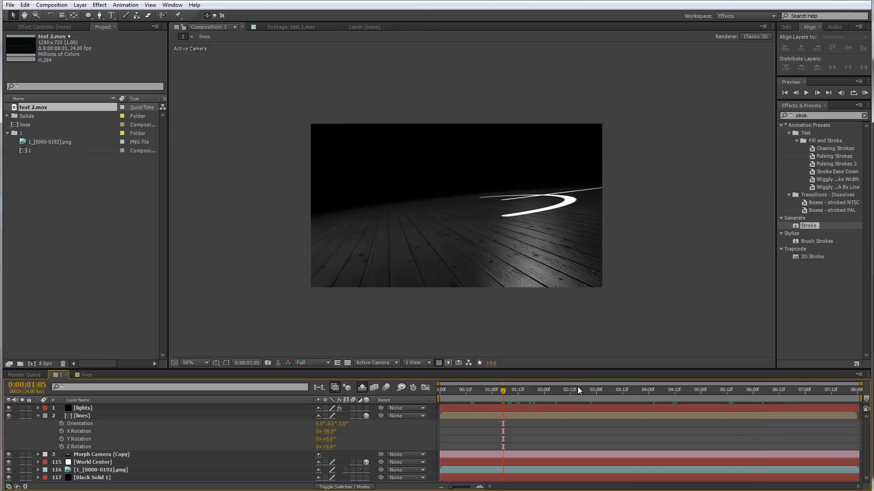
{"action": "left_click_drag", "start_coordinate": [577, 386], "coordinate": [755, 390]}
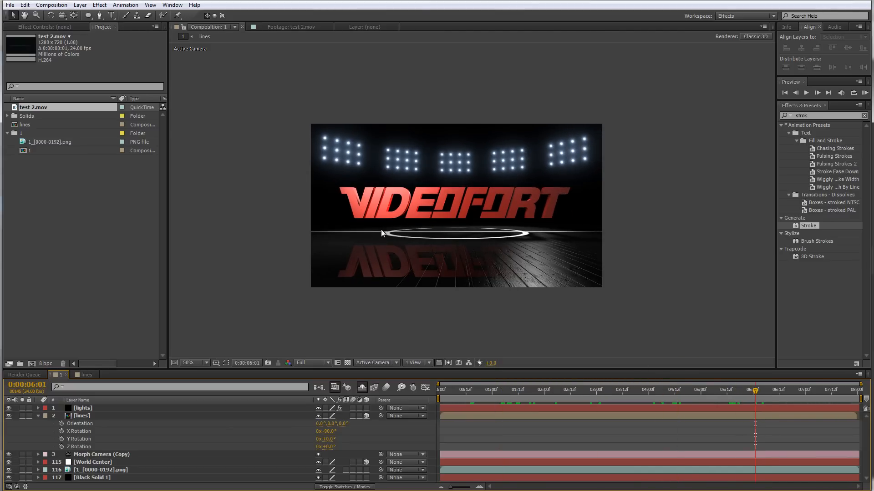
Set the lines layer's Scale to 10%
{"action": "key", "text": "period"}
{"action": "left_click", "coordinate": [138, 415]}
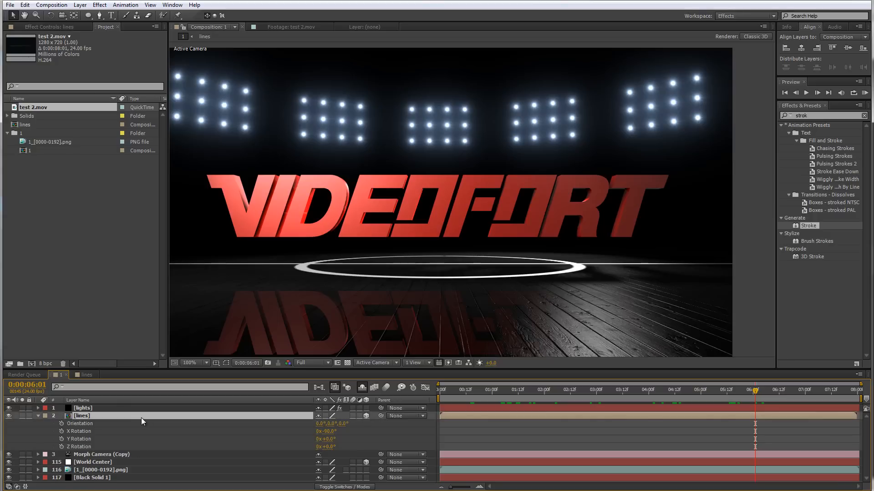
{"action": "key", "text": "s"}
{"action": "left_click", "coordinate": [328, 424]}
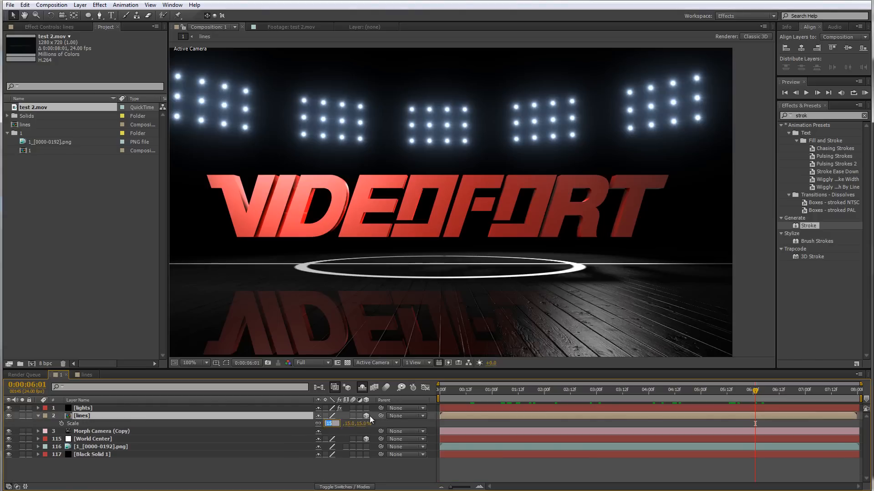
{"action": "type", "text": "10"}
{"action": "key", "text": "Return"}
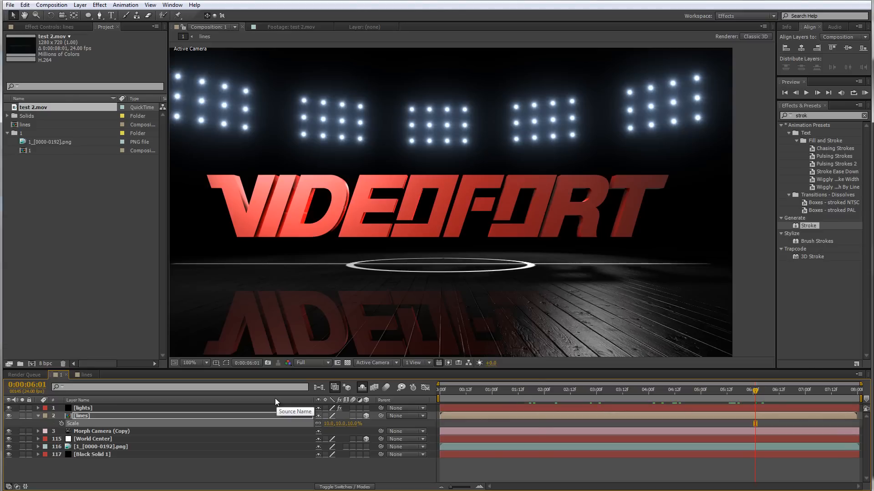
Set the lines layer's blending mode to Screen
{"action": "left_click", "coordinate": [537, 391]}
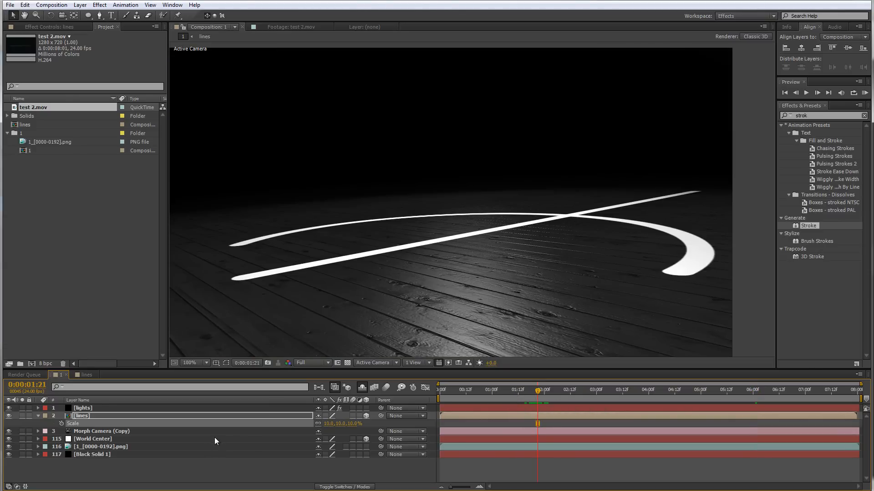
{"action": "right_click", "coordinate": [81, 417]}
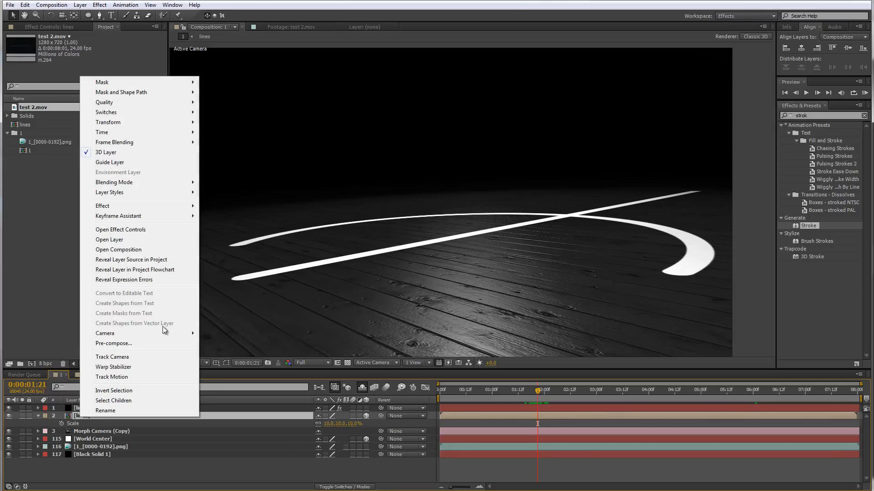
{"action": "mouse_move", "coordinate": [152, 182]}
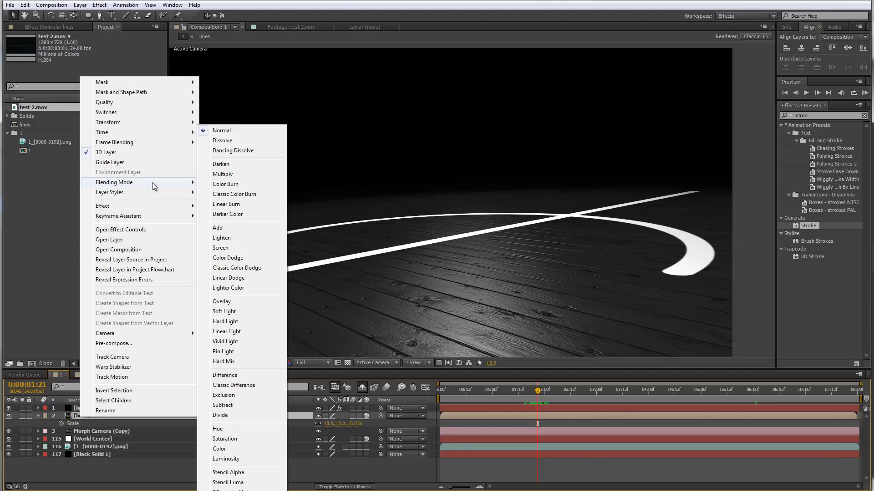
{"action": "left_click", "coordinate": [225, 247]}
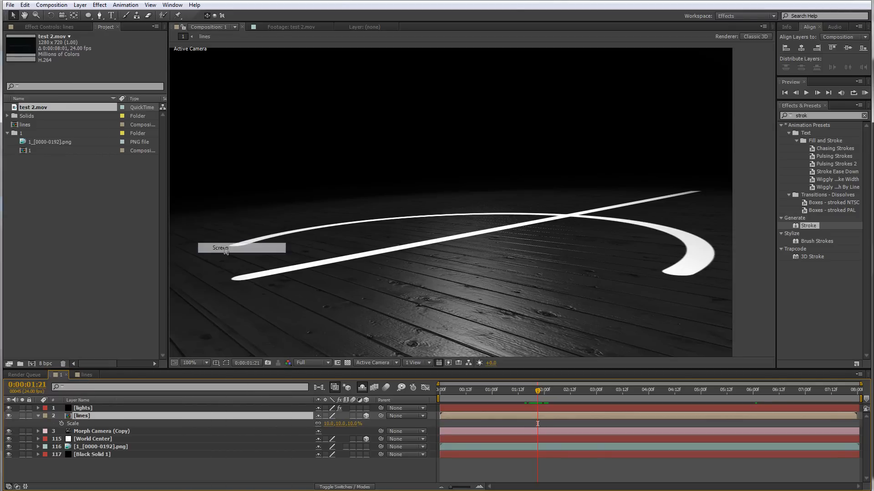
Set the lines layer's Opacity to 15%
{"action": "key", "text": "t"}
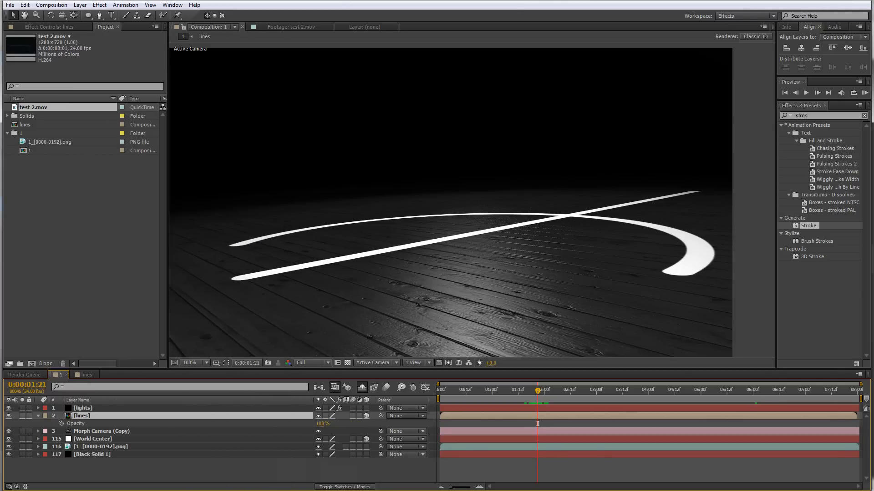
{"action": "left_click", "coordinate": [323, 425]}
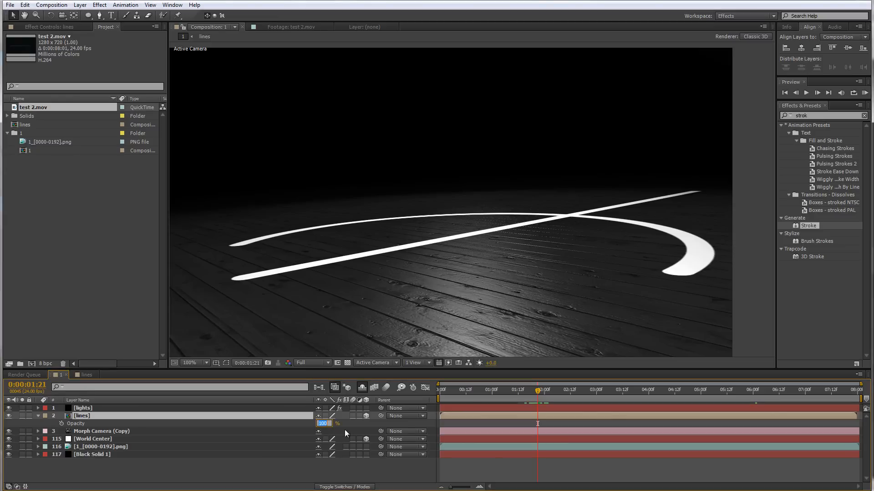
{"action": "type", "text": "20"}
{"action": "key", "text": "Return"}
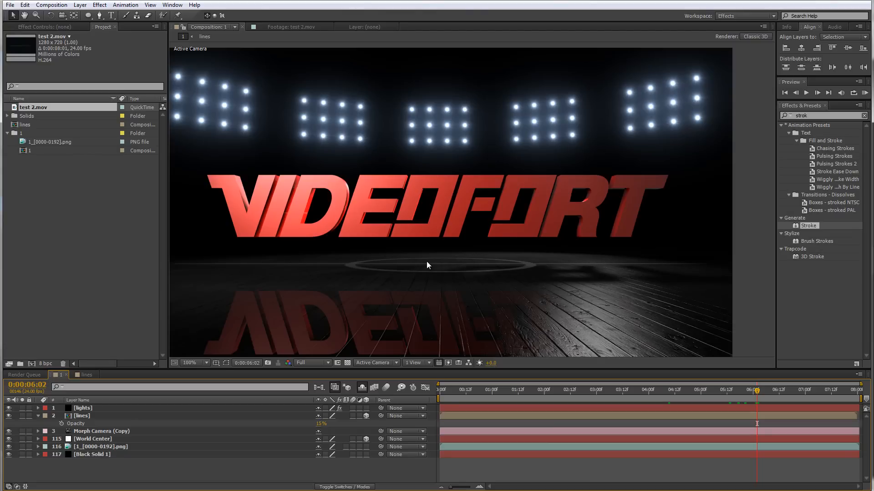
Preview the Dust Particles 5 footage in the footage viewer
{"action": "double_click", "coordinate": [20, 108]}
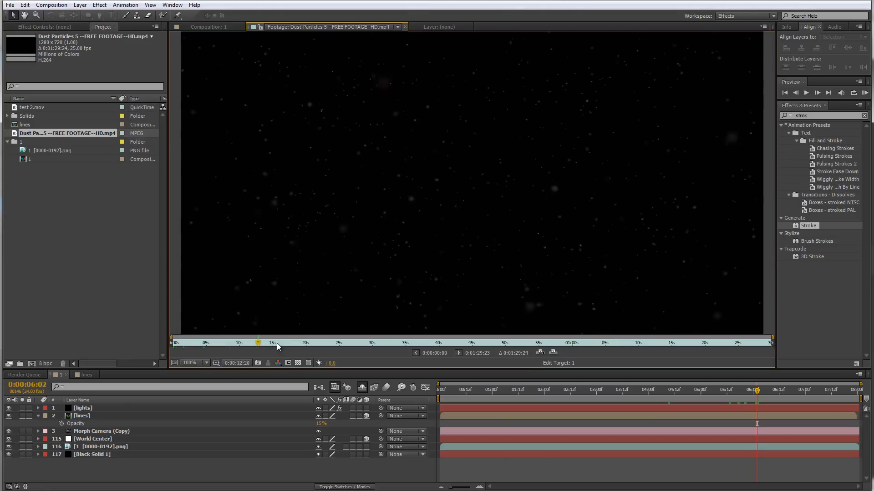
{"action": "left_click_drag", "start_coordinate": [277, 343], "coordinate": [471, 361]}
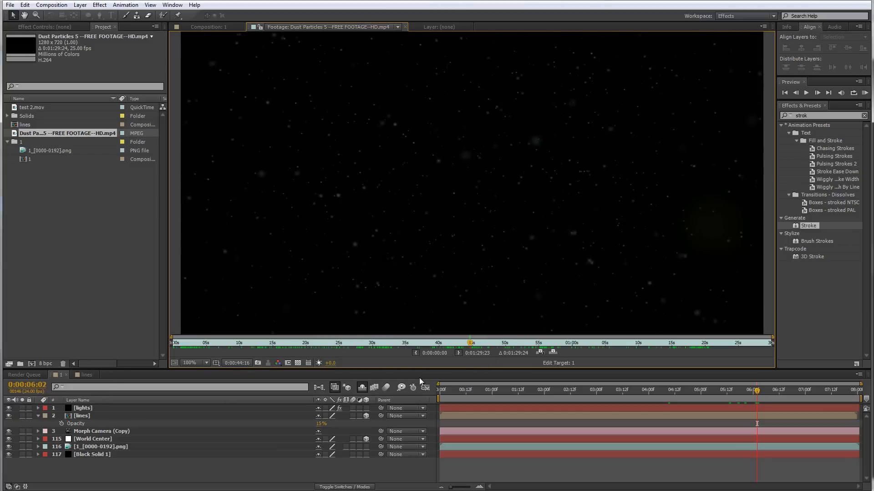
{"action": "left_click", "coordinate": [59, 375]}
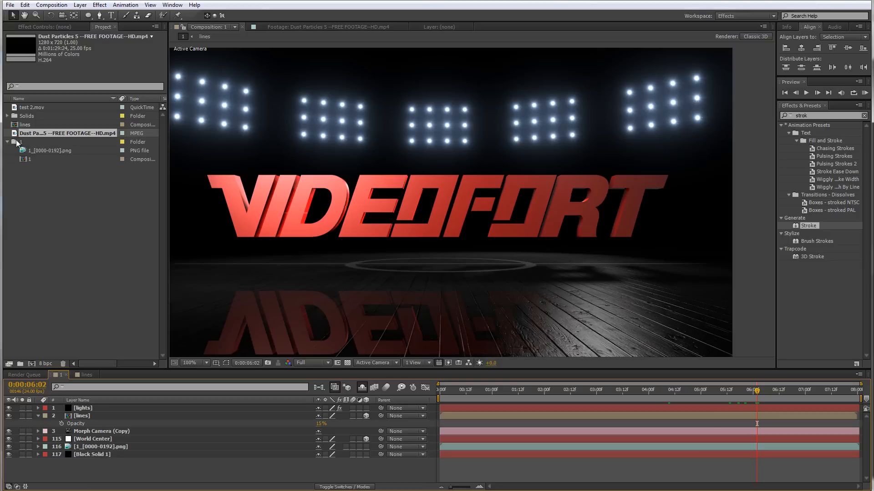
Add the Dust Particles 5 footage to comp 1 above the lines layer and make it a 3D layer
{"action": "left_click_drag", "start_coordinate": [16, 139], "coordinate": [99, 413]}
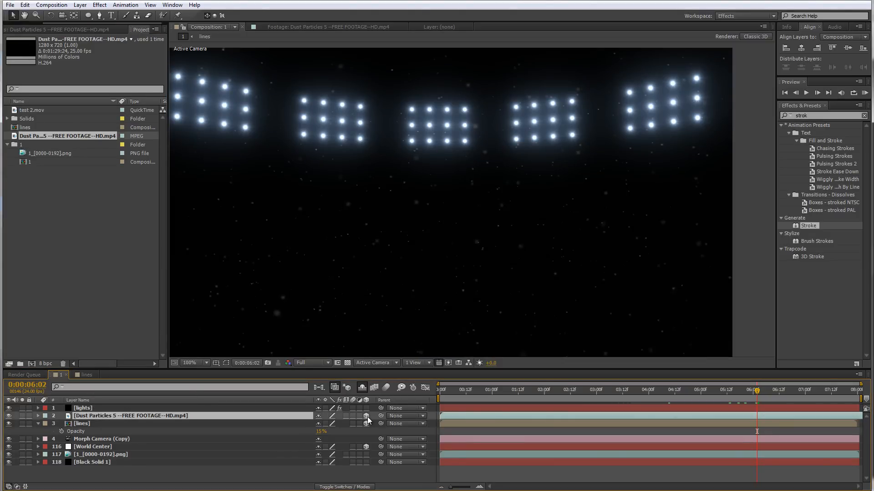
{"action": "left_click", "coordinate": [366, 416]}
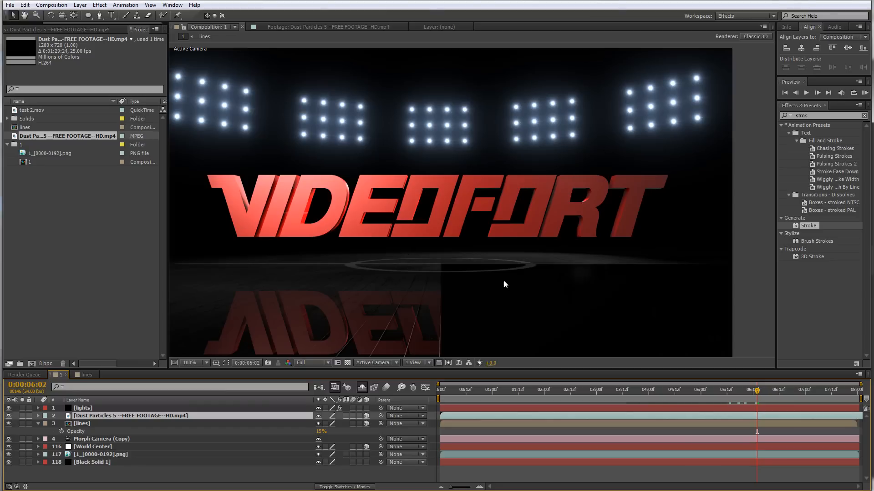
Set the Dust Particles layer's Scale to 20%
{"action": "scroll", "coordinate": [507, 284], "scroll_direction": "down", "scroll_amount": 3}
{"action": "scroll", "coordinate": [507, 285], "scroll_direction": "up", "scroll_amount": 3}
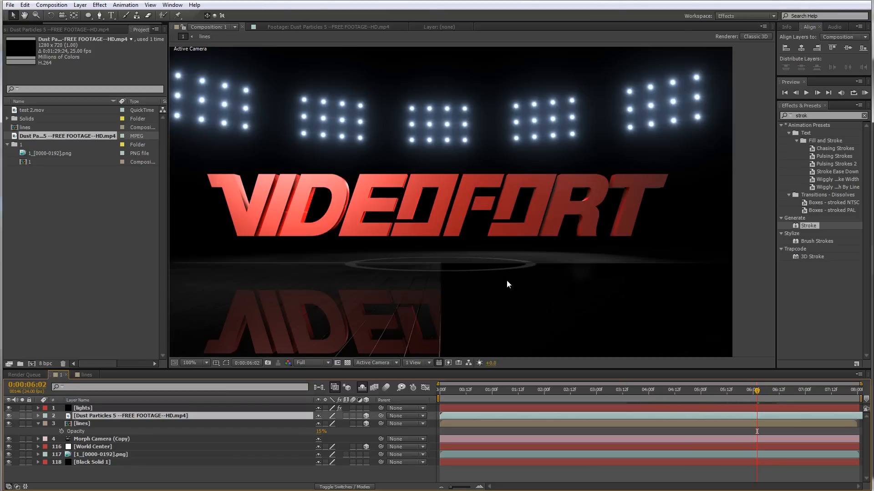
{"action": "scroll", "coordinate": [513, 293], "scroll_direction": "down", "scroll_amount": 2}
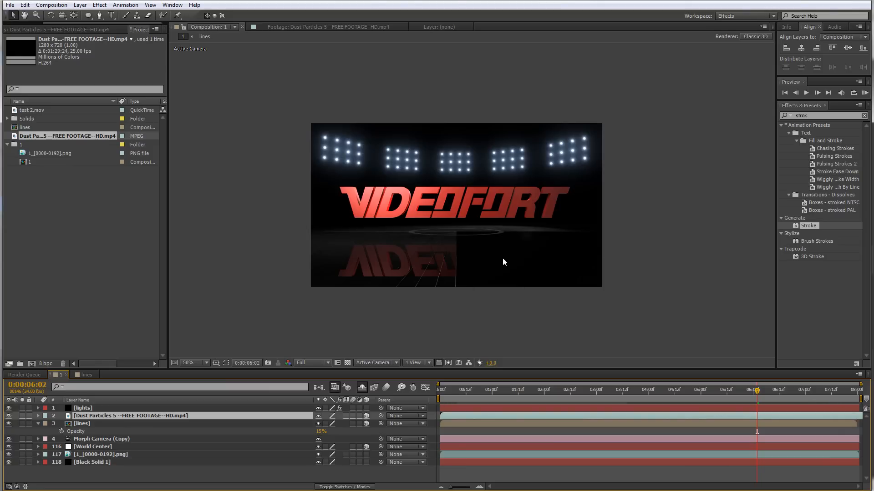
{"action": "left_click", "coordinate": [226, 362]}
{"action": "left_click_drag", "start_coordinate": [601, 267], "coordinate": [536, 210]}
{"action": "scroll", "coordinate": [554, 235], "scroll_direction": "down", "scroll_amount": 4}
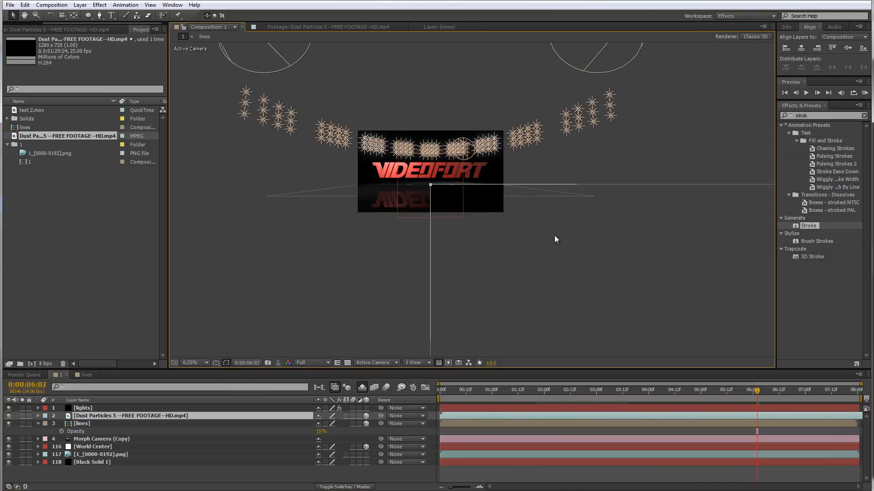
{"action": "left_click_drag", "start_coordinate": [559, 240], "coordinate": [511, 207]}
{"action": "key", "text": "s"}
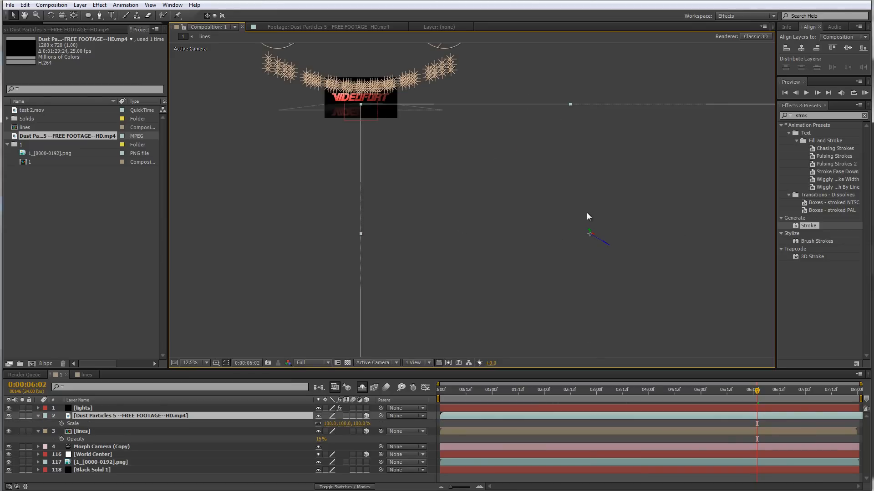
{"action": "left_click", "coordinate": [329, 423]}
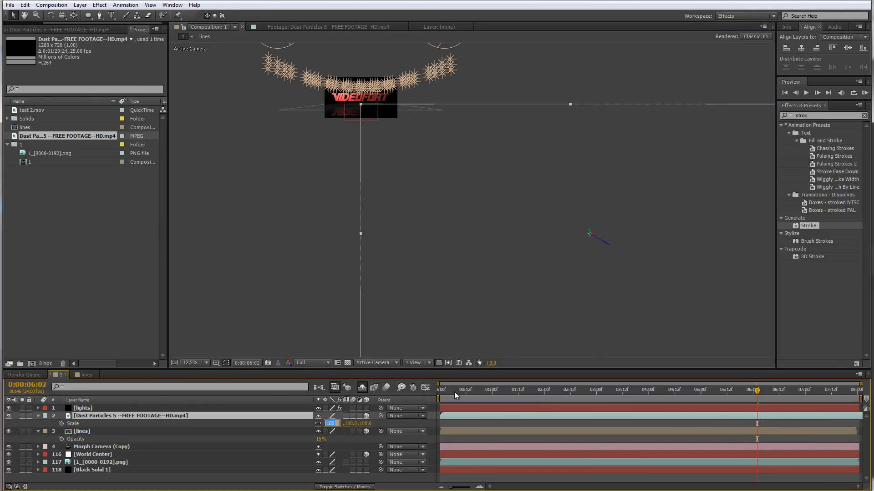
{"action": "type", "text": "20"}
{"action": "key", "text": "Return"}
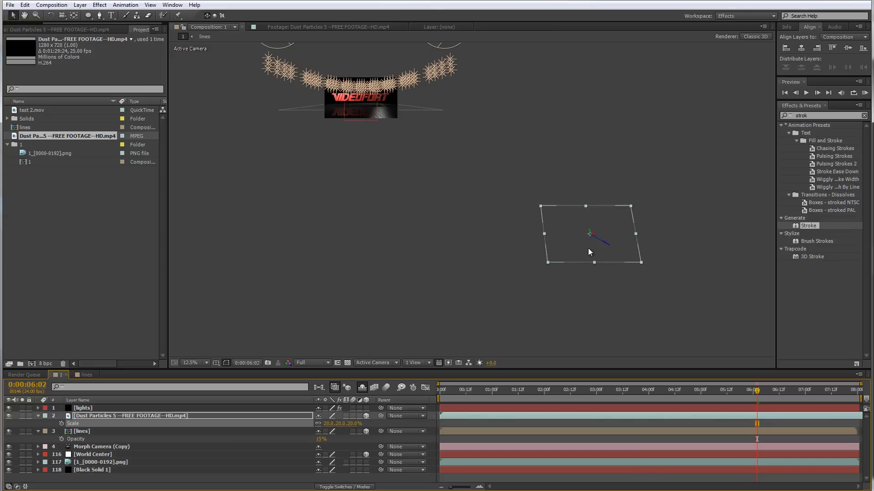
Position the Dust Particles layer at 0, 0, -50
{"action": "left_click_drag", "start_coordinate": [588, 247], "coordinate": [362, 113]}
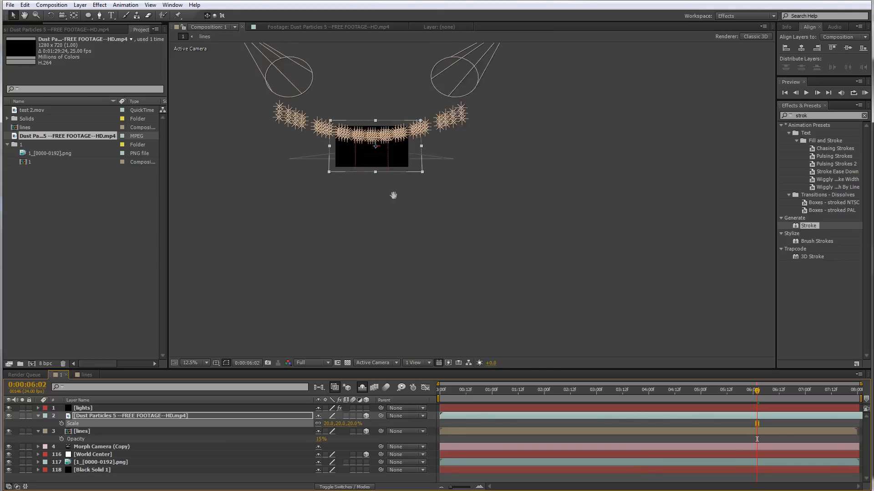
{"action": "scroll", "coordinate": [401, 203], "scroll_direction": "up", "scroll_amount": 4}
{"action": "scroll", "coordinate": [423, 213], "scroll_direction": "up", "scroll_amount": 2}
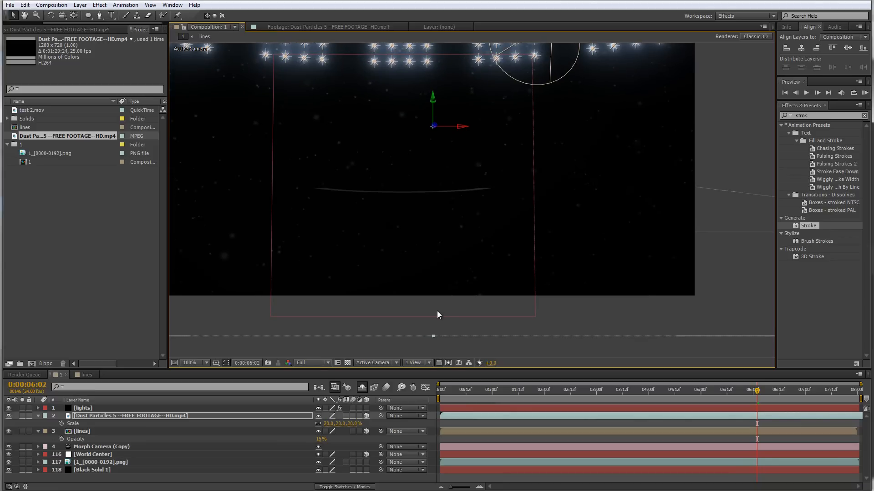
{"action": "key", "text": "p"}
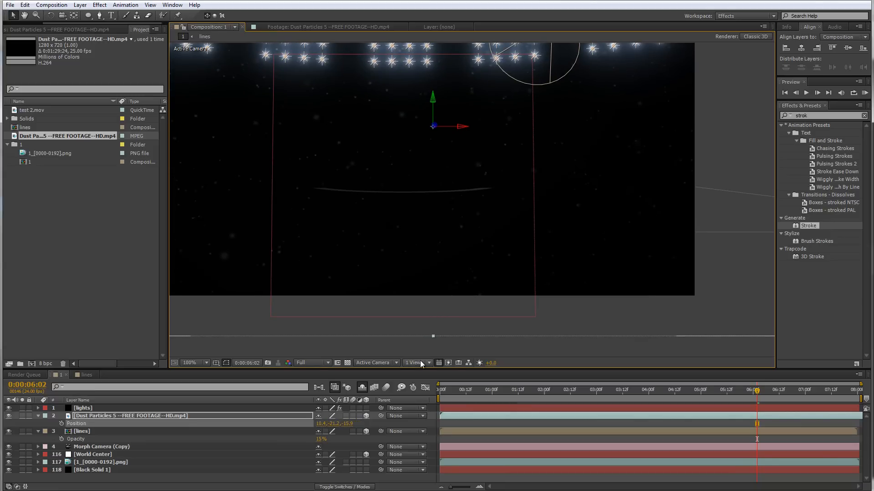
{"action": "left_click", "coordinate": [347, 424]}
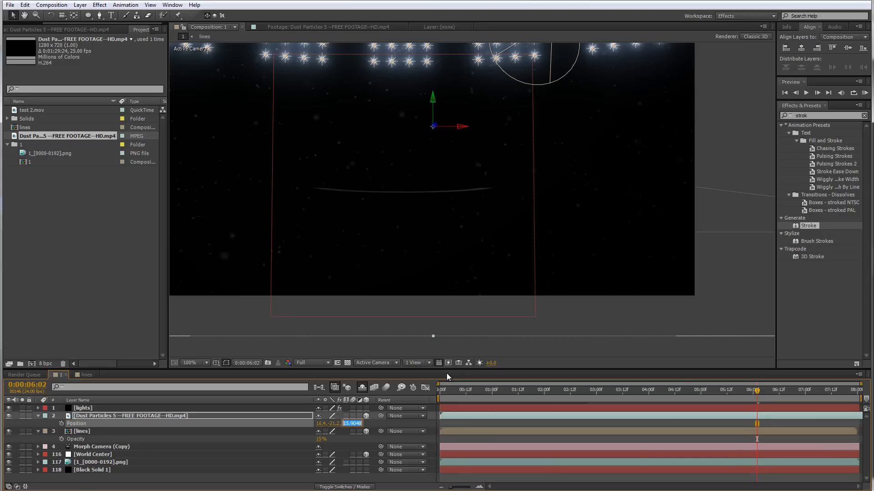
{"action": "type", "text": "-50"}
{"action": "key", "text": "Return"}
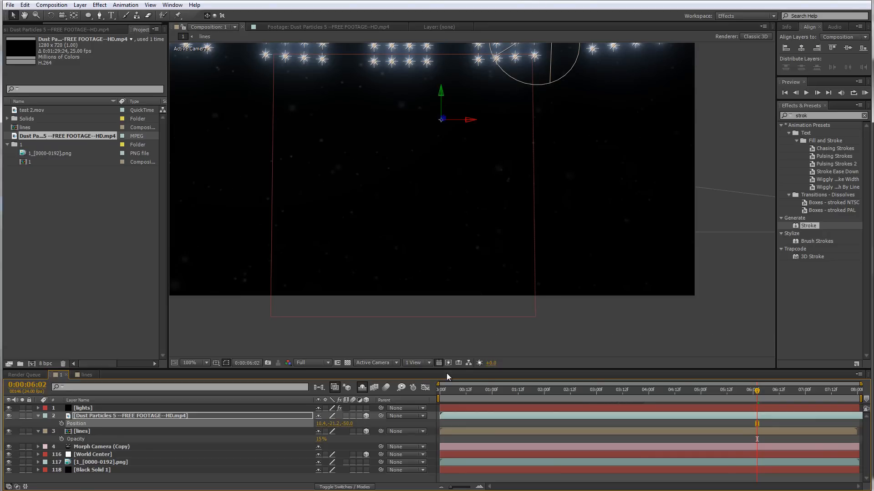
{"action": "left_click", "coordinate": [320, 424]}
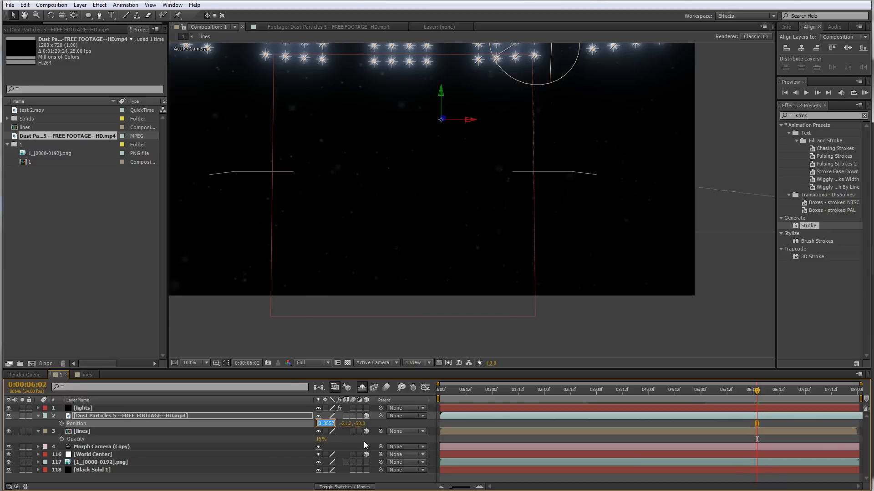
{"action": "type", "text": "0"}
{"action": "key", "text": "Return"}
{"action": "left_click", "coordinate": [330, 424]}
{"action": "type", "text": "0"}
{"action": "key", "text": "Return"}
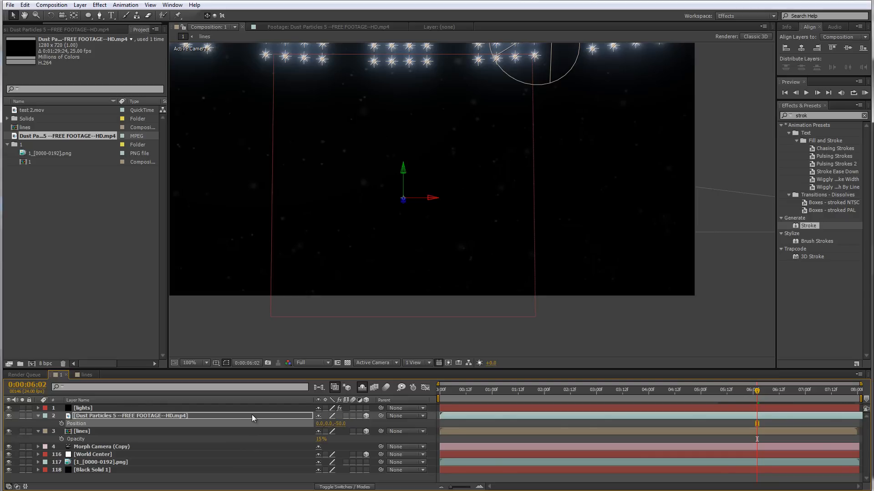
Turn off Accepts Lights and Accepts Shadows in the Dust Particles layer's Material Options
{"action": "key", "text": "a"}
{"action": "key", "text": "a"}
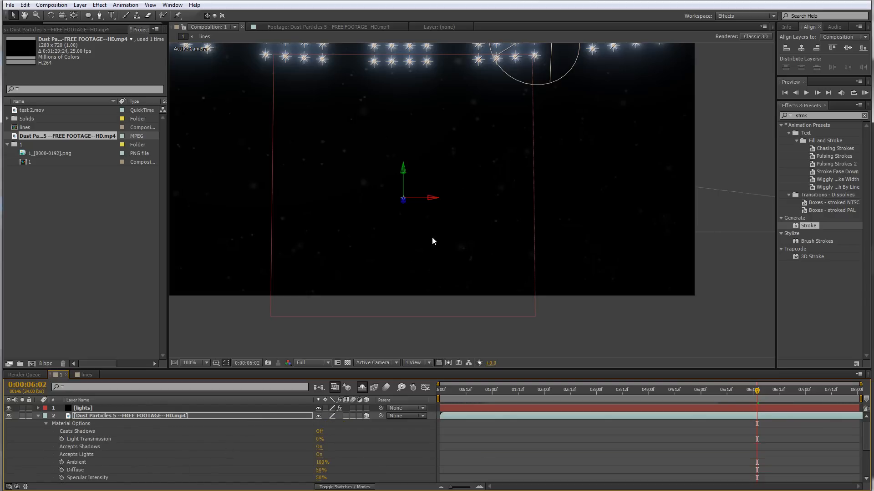
{"action": "mouse_move", "coordinate": [428, 247]}
{"action": "left_mouse_down"}
{"action": "mouse_move", "coordinate": [427, 296]}
{"action": "mouse_move", "coordinate": [440, 240]}
{"action": "left_mouse_up"}
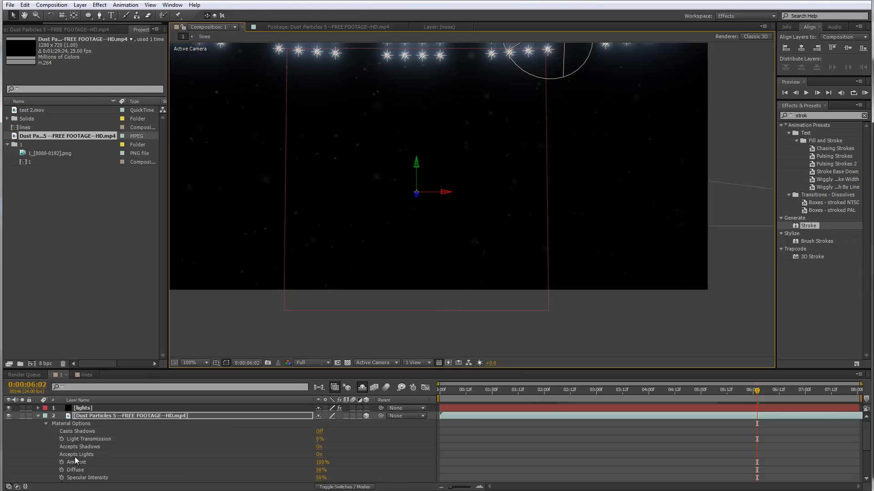
{"action": "left_click", "coordinate": [319, 455]}
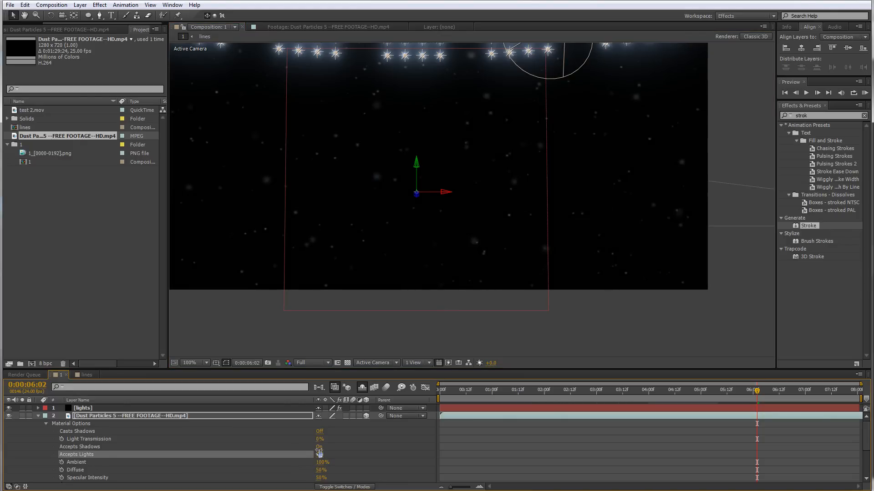
{"action": "left_click", "coordinate": [320, 447]}
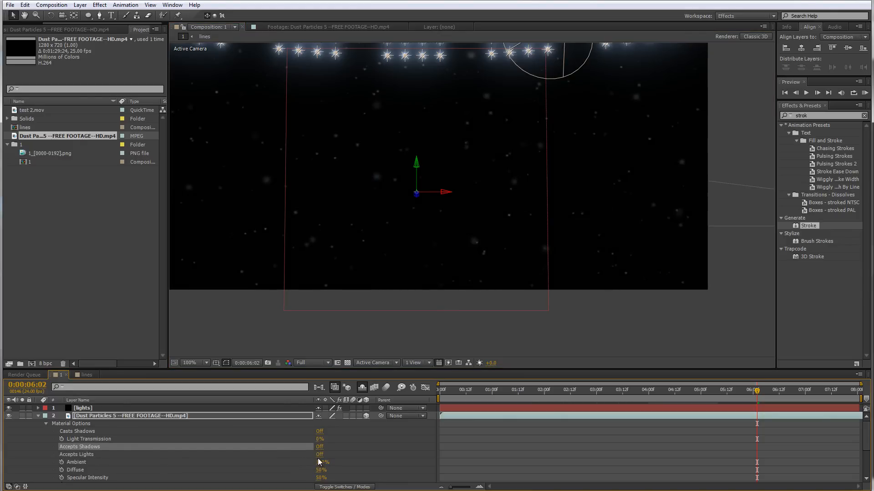
{"action": "right_click", "coordinate": [115, 414]}
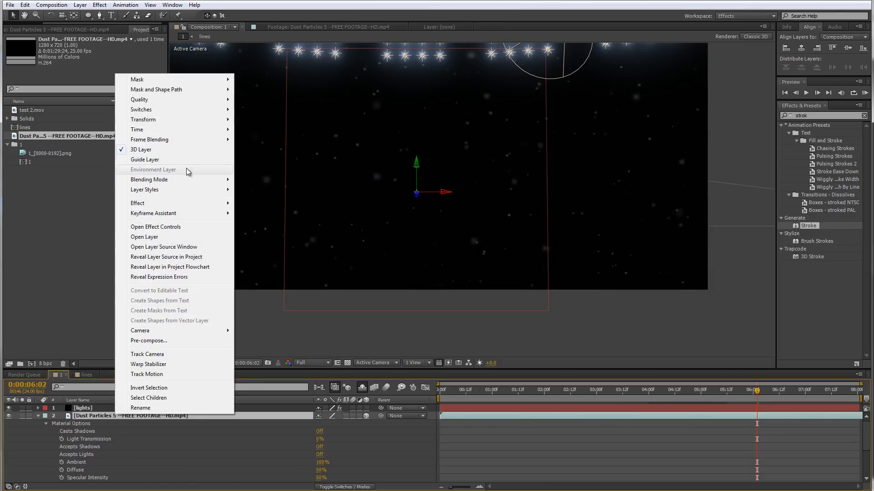
{"action": "mouse_move", "coordinate": [191, 180]}
{"action": "left_click", "coordinate": [282, 248]}
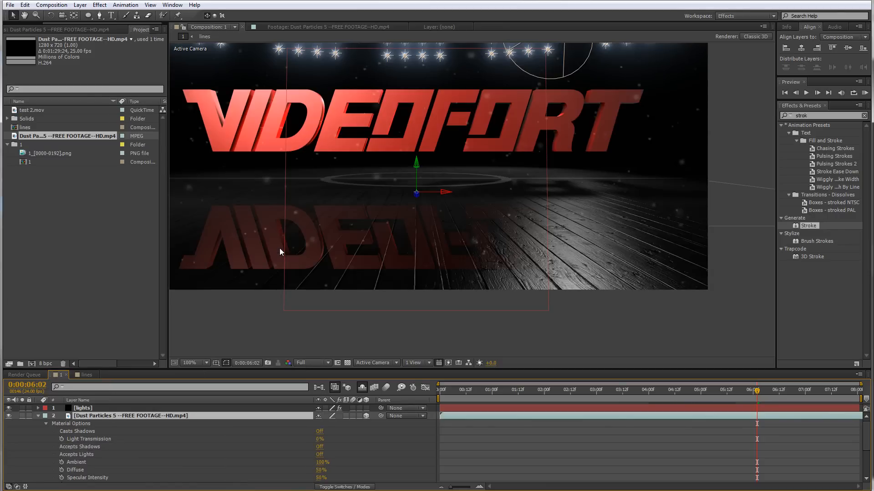
Hide layer controls and set the Dust Particles layer's Scale to 15%
{"action": "left_click_drag", "start_coordinate": [431, 238], "coordinate": [452, 267]}
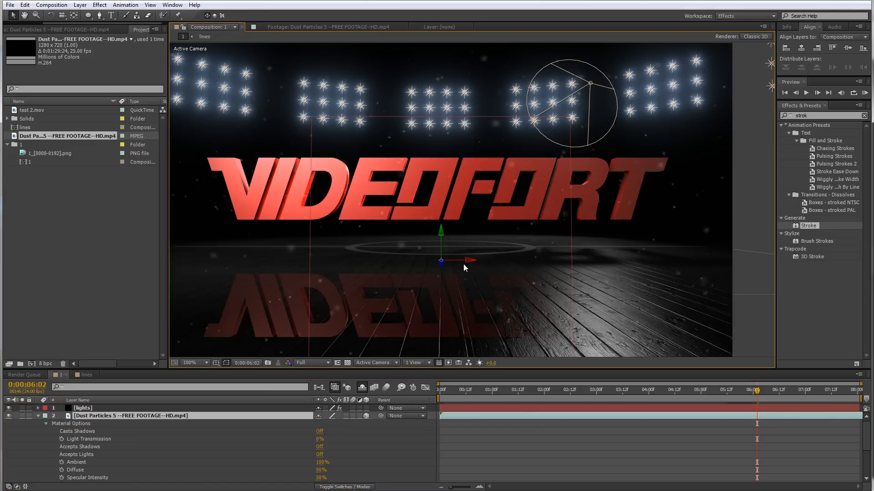
{"action": "key", "text": "ctrl+shift+h"}
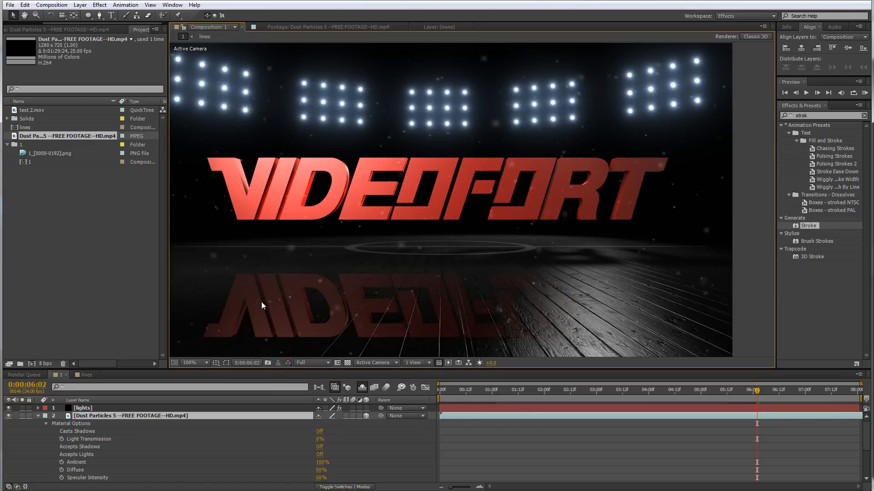
{"action": "key", "text": "s"}
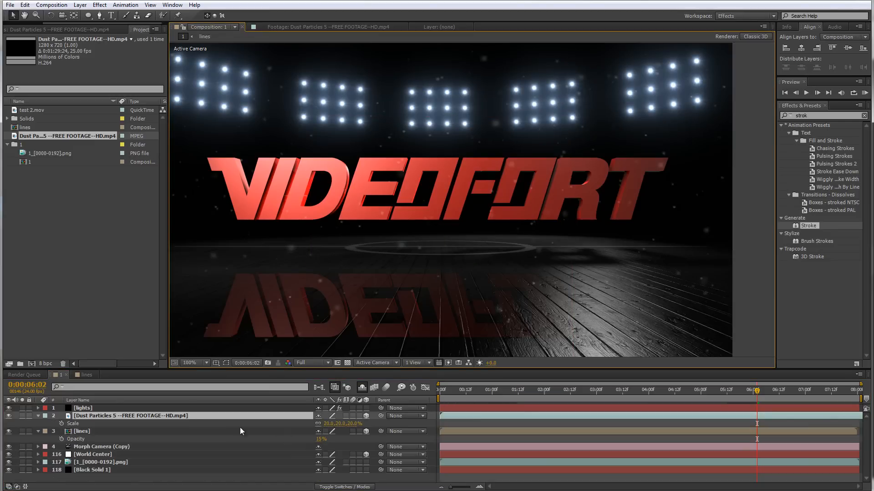
{"action": "left_click", "coordinate": [331, 423]}
{"action": "type", "text": "15"}
{"action": "key", "text": "Return"}
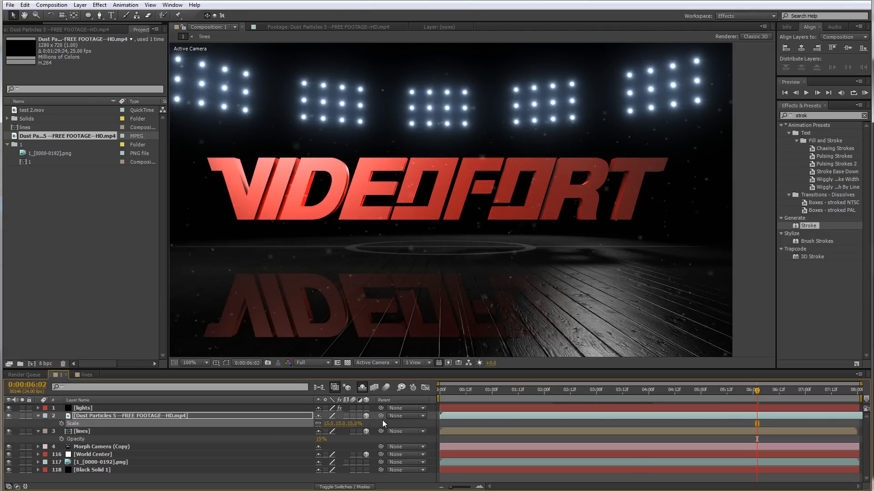
Set the Dust Particles layer's Y position to -12
{"action": "key", "text": "p"}
{"action": "left_click_drag", "start_coordinate": [330, 424], "coordinate": [325, 424]}
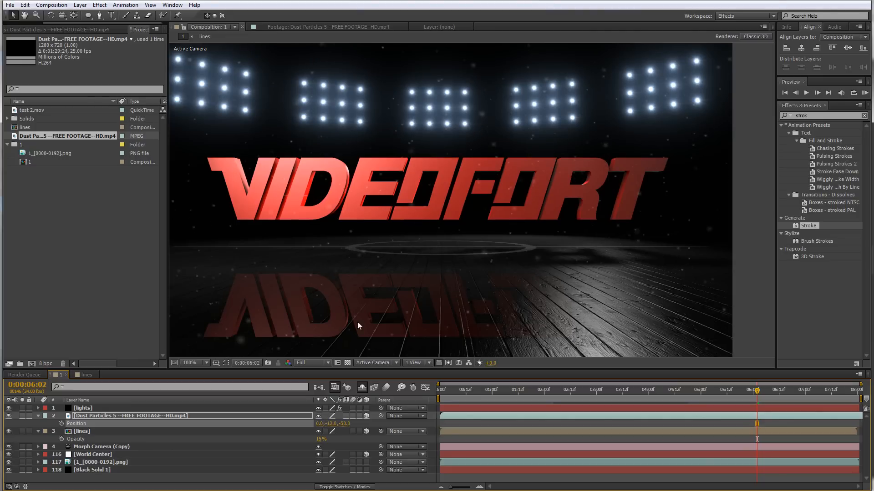
{"action": "key", "text": "comma"}
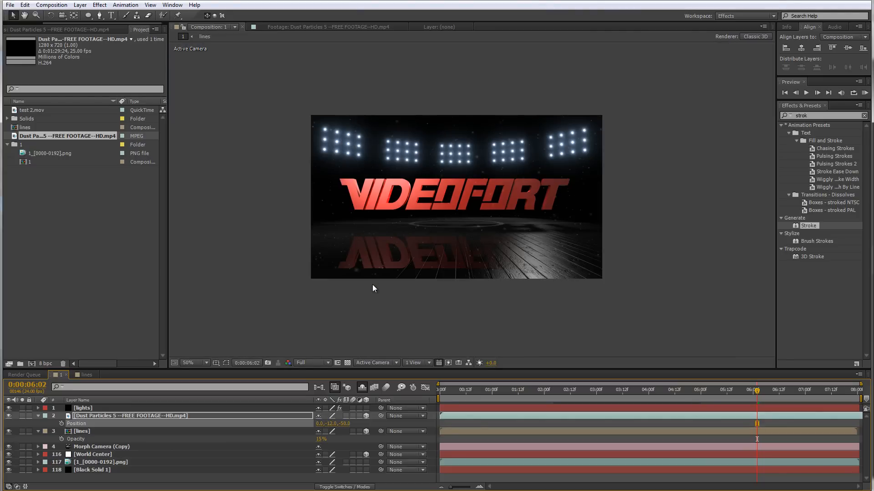
{"action": "left_click", "coordinate": [225, 363]}
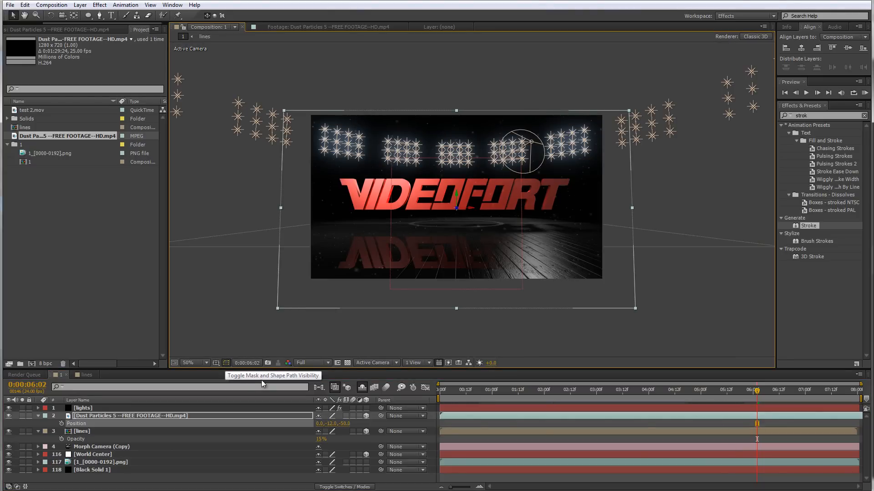
Set the Dust Particles layer's Scale to 12%
{"action": "key", "text": "s"}
{"action": "left_click", "coordinate": [332, 423]}
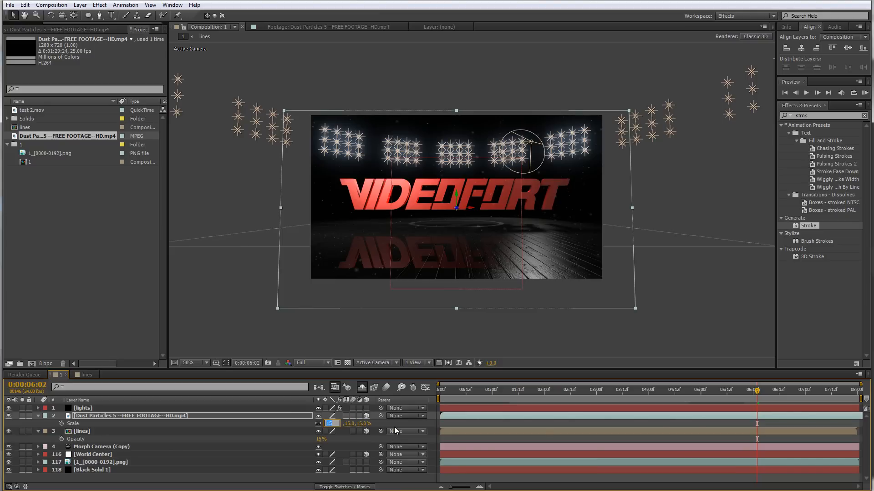
{"action": "type", "text": "1"}
{"action": "key", "text": "Return"}
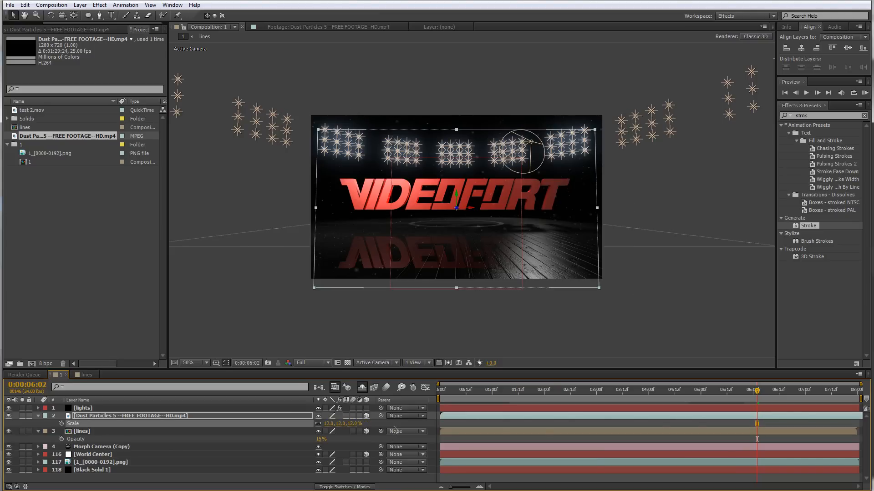
{"action": "key", "text": "slash"}
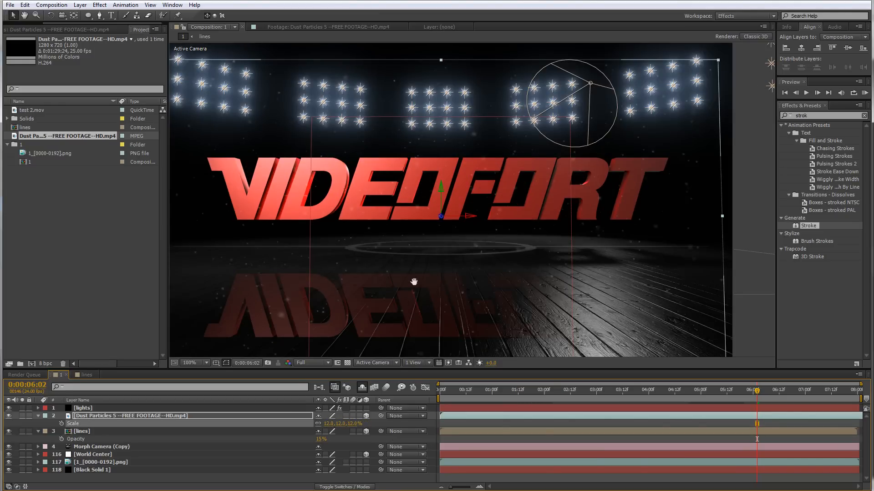
Add an elliptical mask filling the Dust Particles layer using the Ellipse tool
{"action": "left_click", "coordinate": [87, 15]}
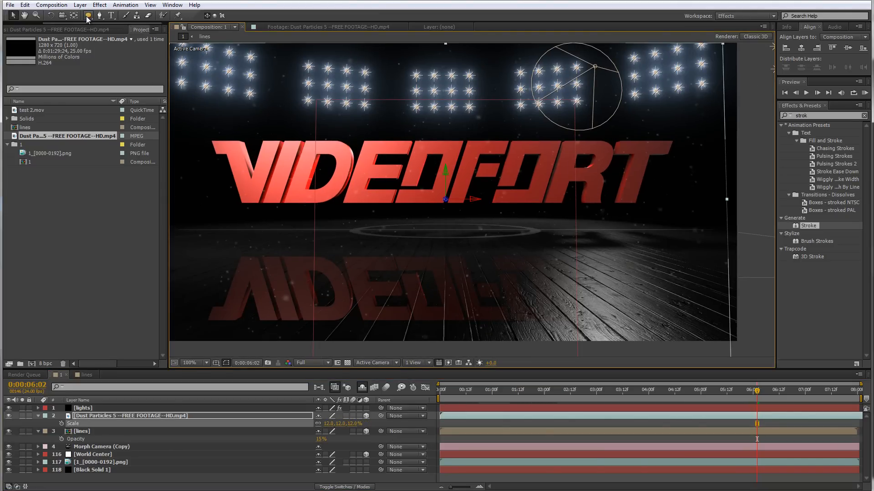
{"action": "double_click", "coordinate": [88, 16]}
{"action": "key", "text": "v"}
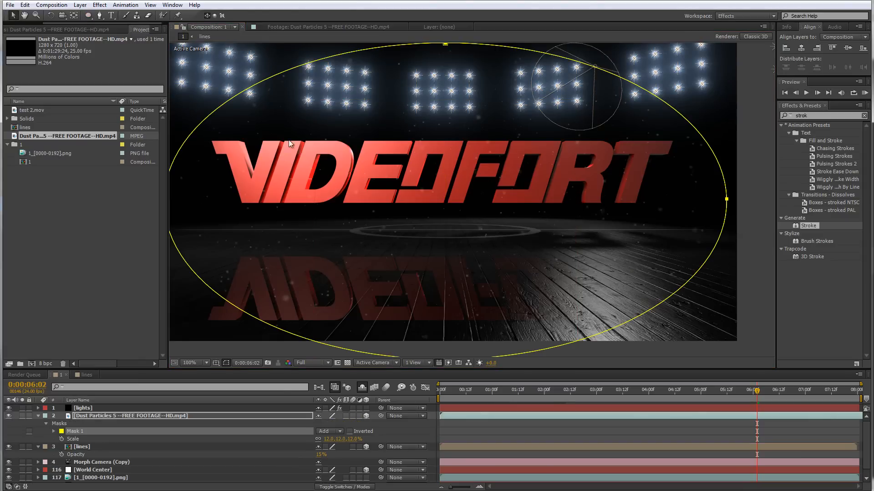
{"action": "mouse_move", "coordinate": [334, 166]}
{"action": "left_mouse_down"}
{"action": "mouse_move", "coordinate": [343, 214]}
{"action": "mouse_move", "coordinate": [339, 153]}
{"action": "mouse_move", "coordinate": [346, 174]}
{"action": "left_mouse_up"}
Set Mask 1's feather to 200 pixels and expand the mask's properties
{"action": "key", "text": "f"}
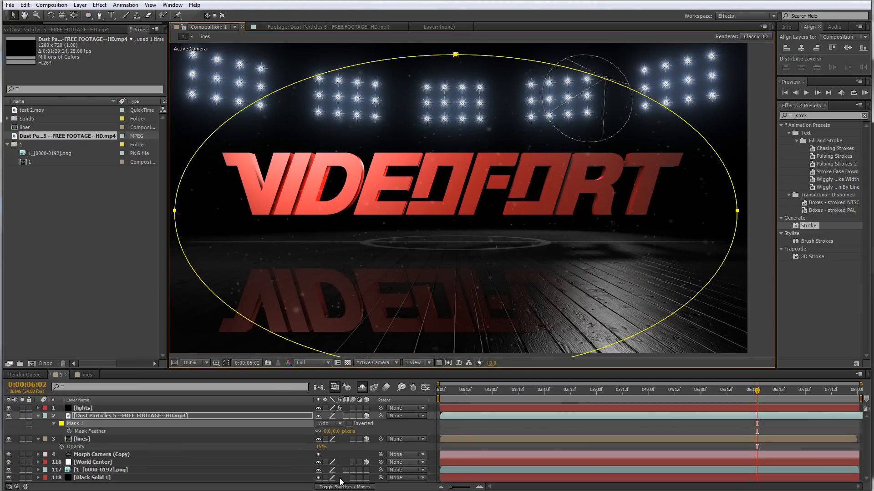
{"action": "left_click", "coordinate": [331, 432]}
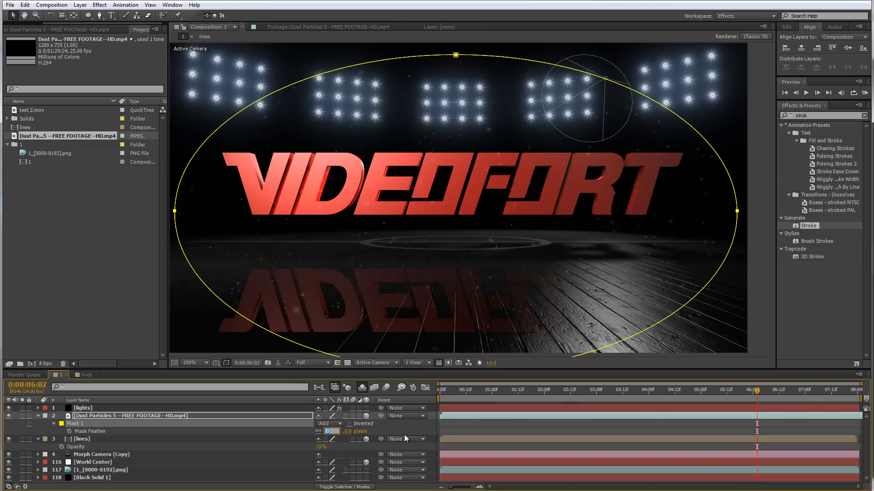
{"action": "type", "text": "200"}
{"action": "key", "text": "Return"}
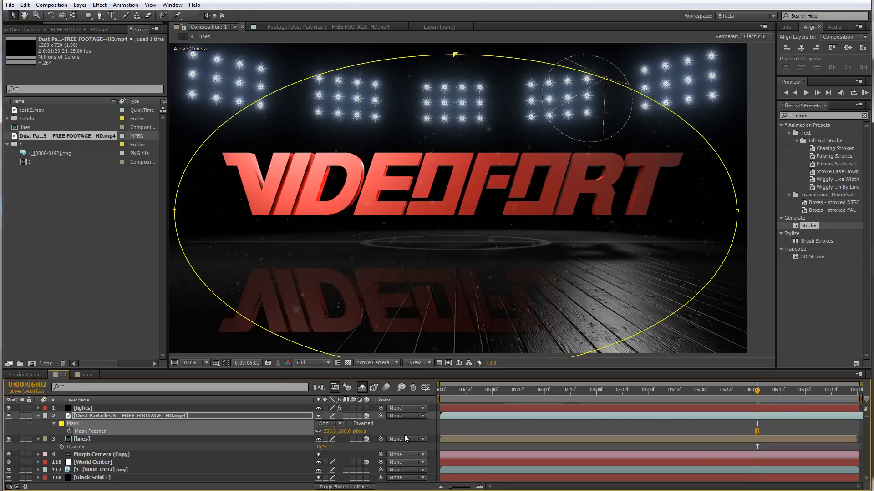
{"action": "left_click", "coordinate": [53, 423]}
{"action": "left_click", "coordinate": [54, 424]}
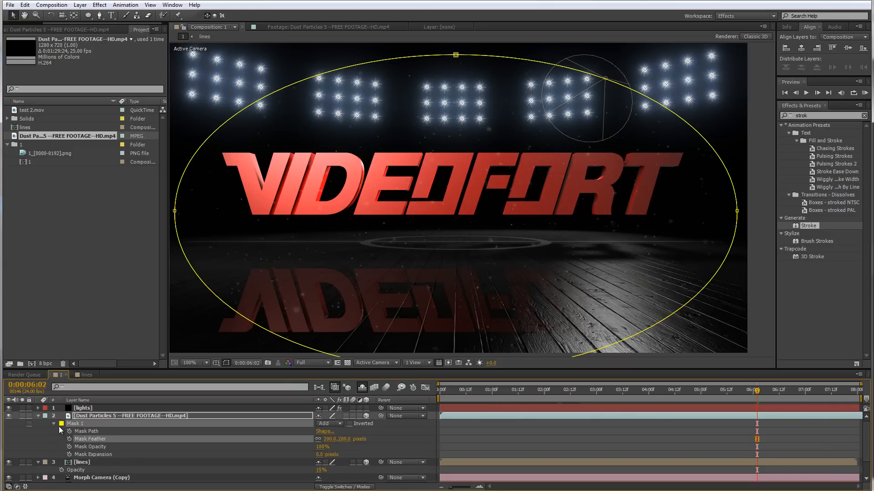
Set Mask 1's expansion to -100 pixels
{"action": "left_click", "coordinate": [324, 454]}
{"action": "type", "text": "-100"}
{"action": "key", "text": "Return"}
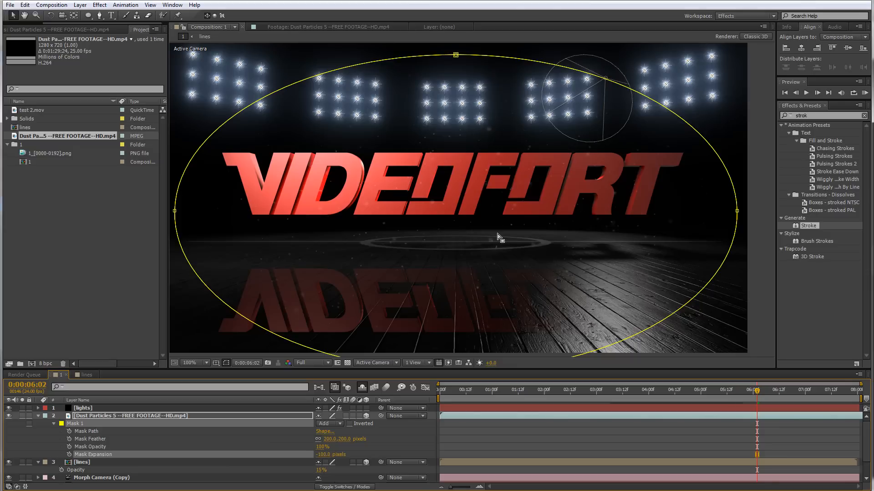
Reshape the dust mask by pulling its bottom point up to just below the logo
{"action": "left_click_drag", "start_coordinate": [455, 239], "coordinate": [457, 220]}
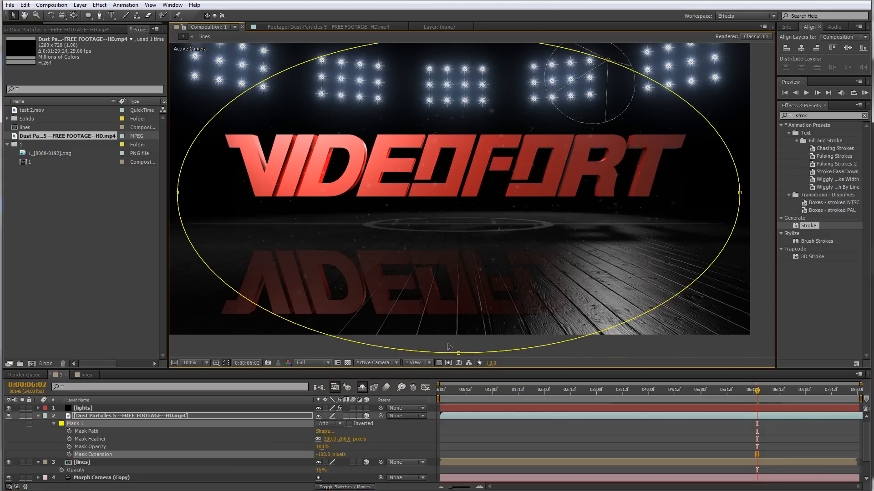
{"action": "left_click_drag", "start_coordinate": [458, 353], "coordinate": [461, 255]}
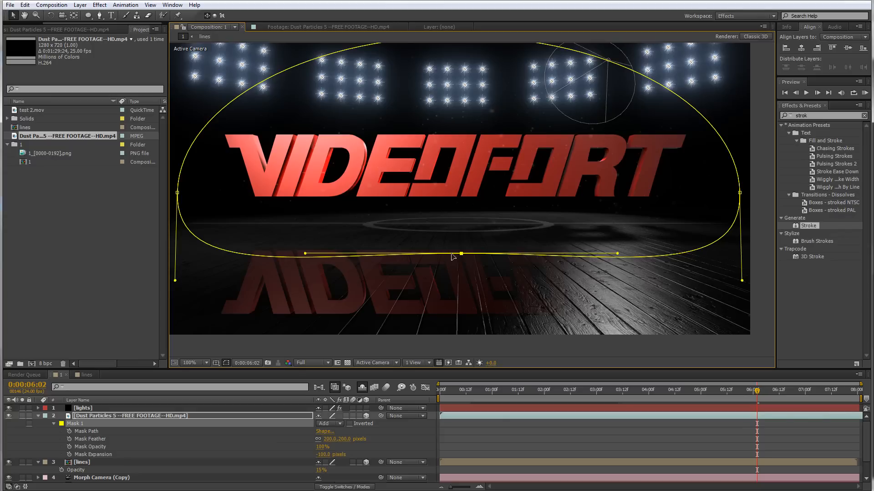
{"action": "left_click_drag", "start_coordinate": [461, 252], "coordinate": [462, 247]}
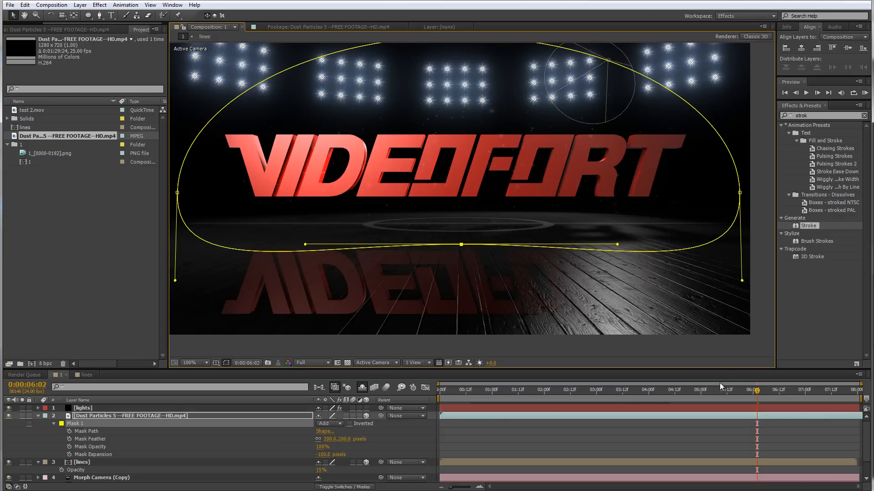
Set an Opacity keyframe of 0% on the Dust Particles layer at 3:00
{"action": "left_click", "coordinate": [716, 391]}
{"action": "left_click_drag", "start_coordinate": [713, 393], "coordinate": [782, 403]}
{"action": "mouse_move", "coordinate": [472, 397]}
{"action": "left_mouse_down"}
{"action": "mouse_move", "coordinate": [635, 405]}
{"action": "mouse_move", "coordinate": [597, 410]}
{"action": "left_mouse_up"}
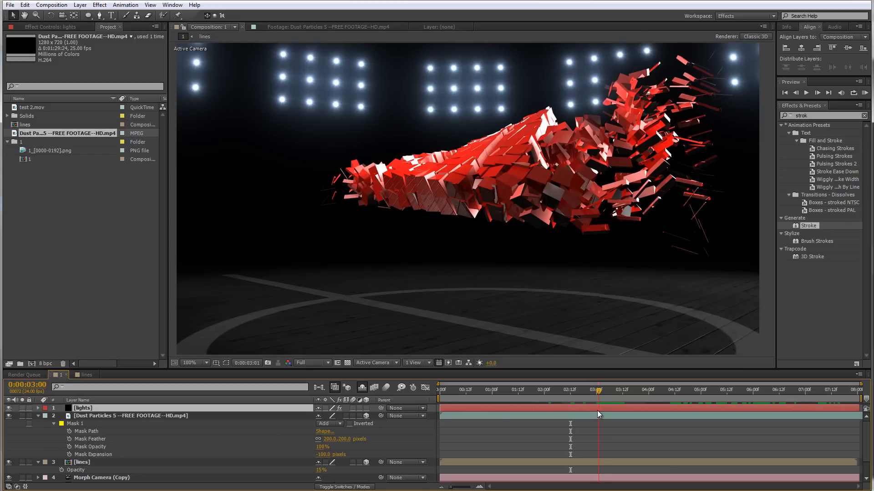
{"action": "left_click", "coordinate": [176, 416]}
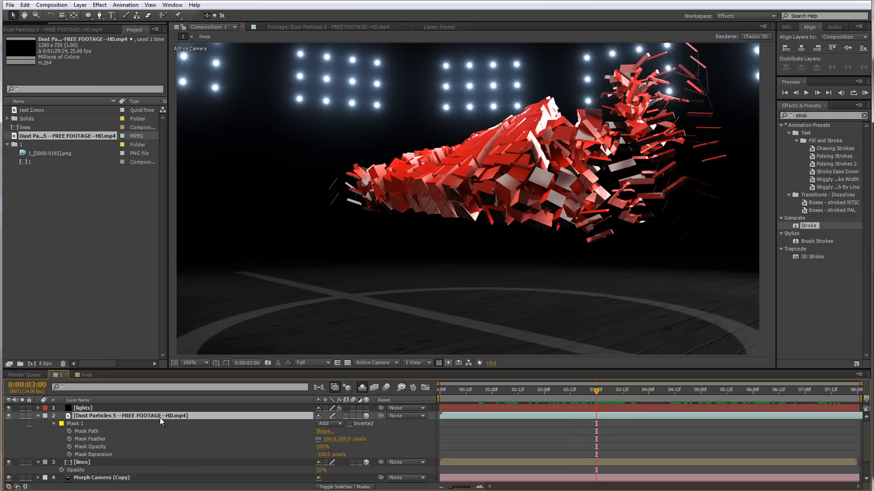
{"action": "key", "text": "t"}
{"action": "left_click_drag", "start_coordinate": [319, 423], "coordinate": [168, 416]}
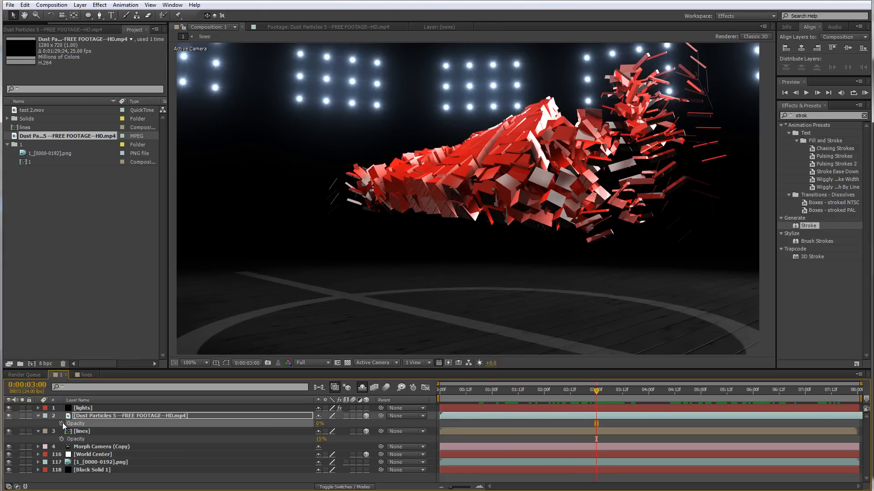
Add a 100% Opacity keyframe on the Dust Particles layer at about 3:23
{"action": "left_click", "coordinate": [647, 403]}
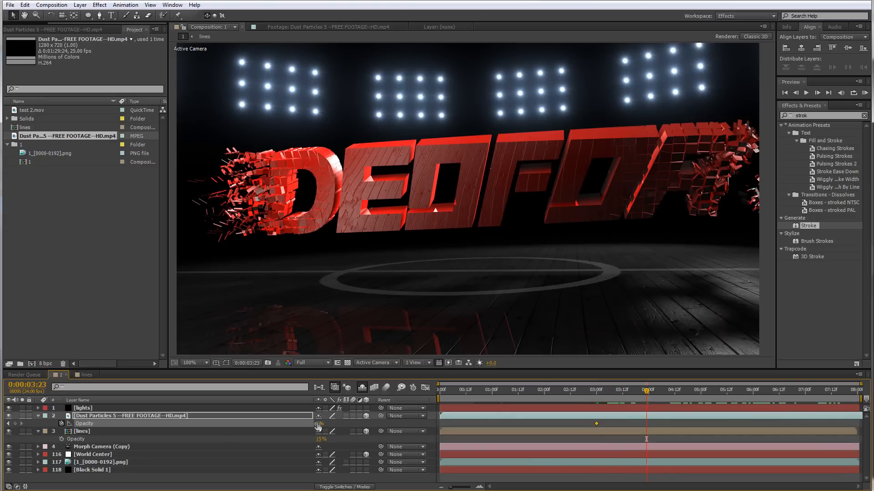
{"action": "left_click_drag", "start_coordinate": [318, 424], "coordinate": [339, 422]}
{"action": "left_click_drag", "start_coordinate": [627, 399], "coordinate": [833, 395]}
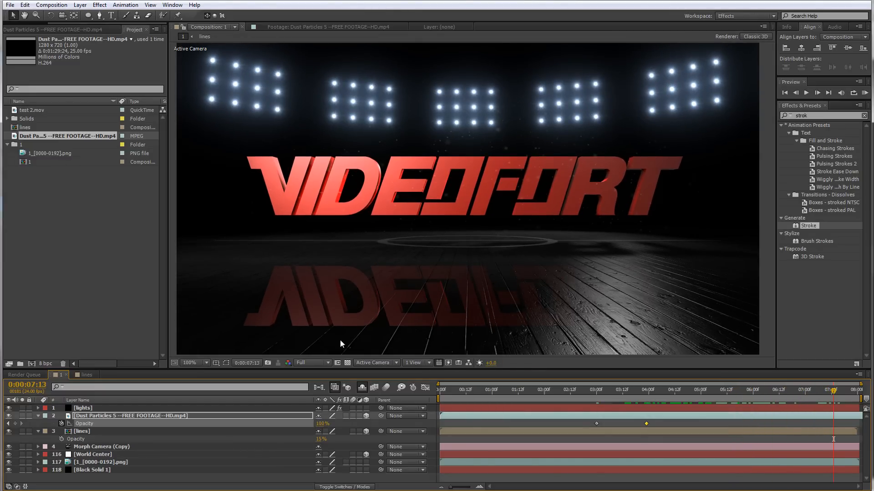
Open the test 2.mov footage for viewing and return to the composition
{"action": "left_click", "coordinate": [16, 110]}
{"action": "double_click", "coordinate": [16, 111]}
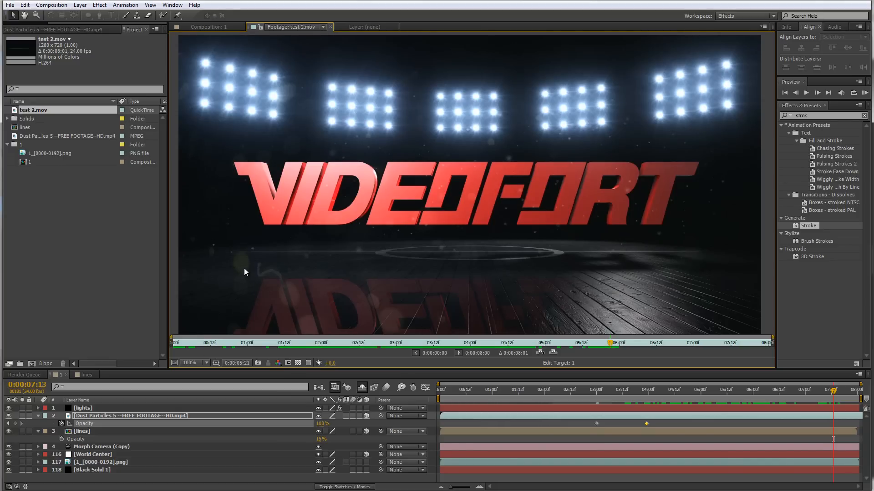
{"action": "left_click", "coordinate": [87, 375]}
{"action": "left_click", "coordinate": [61, 375]}
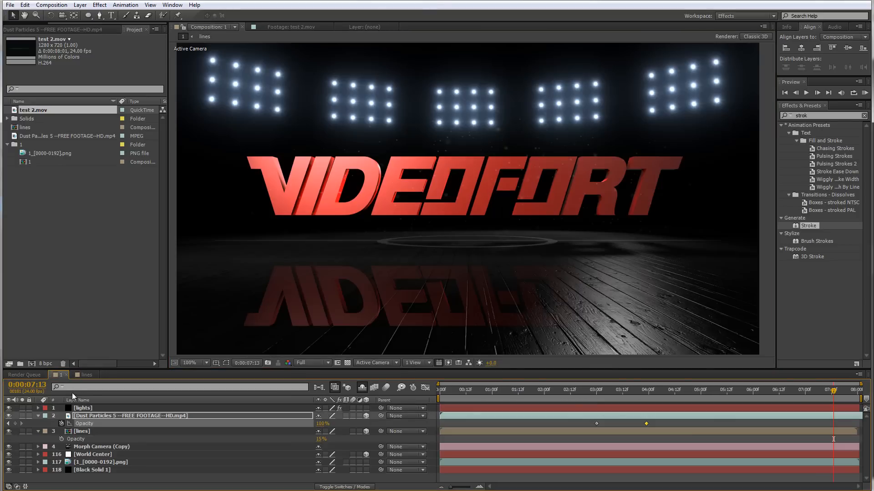
Create a new solid layer named lens dirt
{"action": "left_click", "coordinate": [39, 415]}
{"action": "left_click", "coordinate": [40, 424]}
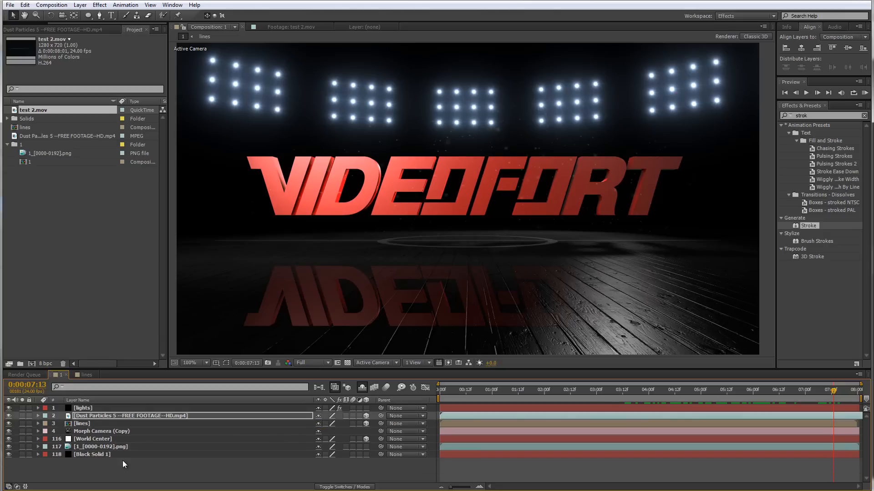
{"action": "right_click", "coordinate": [113, 470]}
{"action": "mouse_move", "coordinate": [169, 371]}
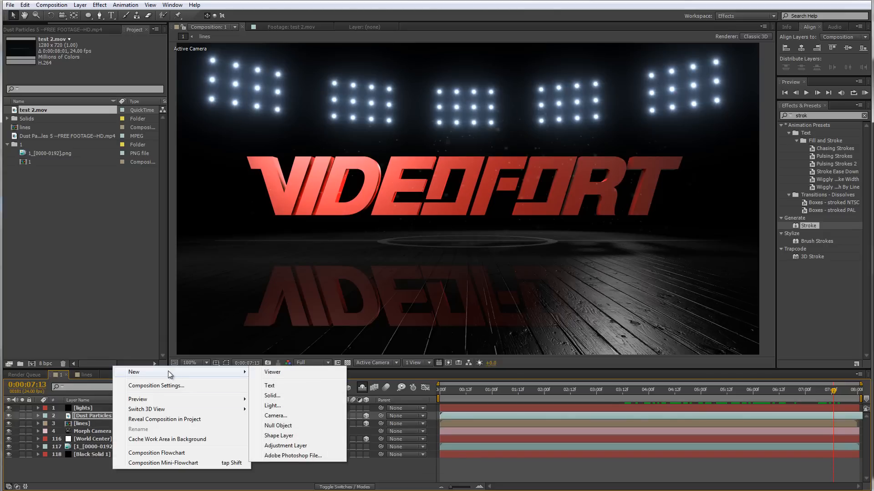
{"action": "left_click", "coordinate": [269, 395]}
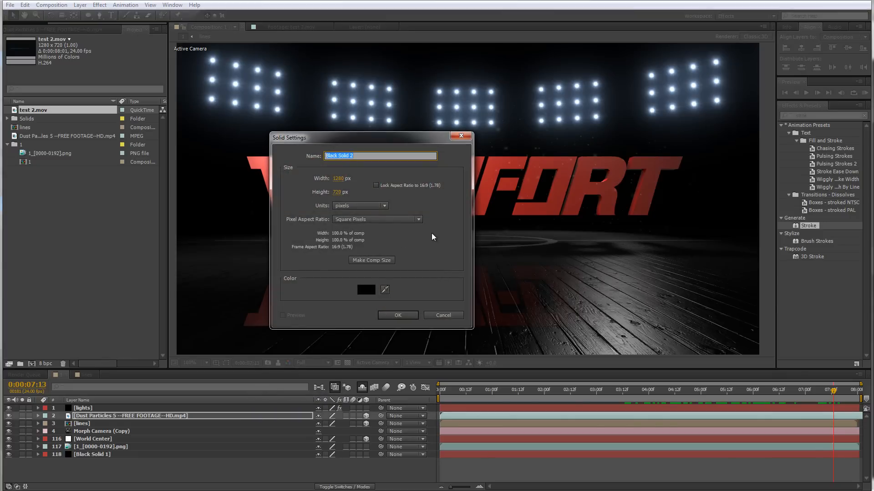
{"action": "type", "text": "lens dirt"}
{"action": "left_click", "coordinate": [397, 315]}
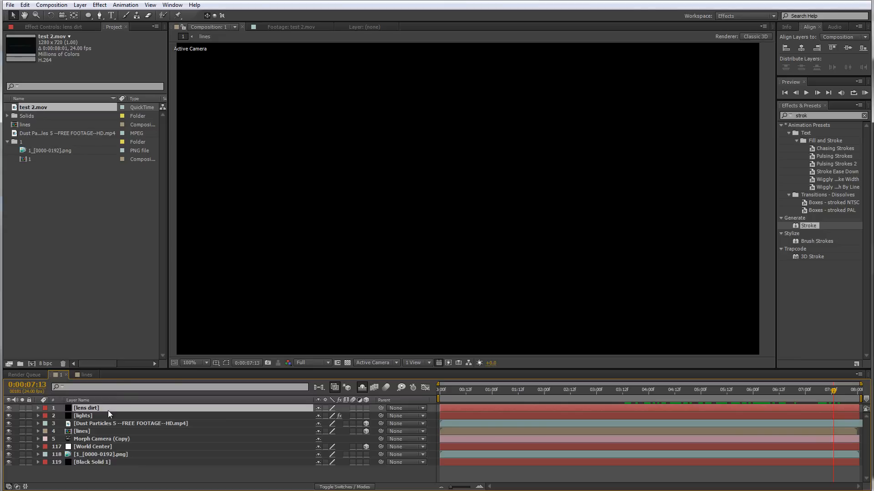
Apply Optical Flares to the lens dirt layer and open its Options
{"action": "right_click", "coordinate": [108, 410]}
{"action": "mouse_move", "coordinate": [214, 197]}
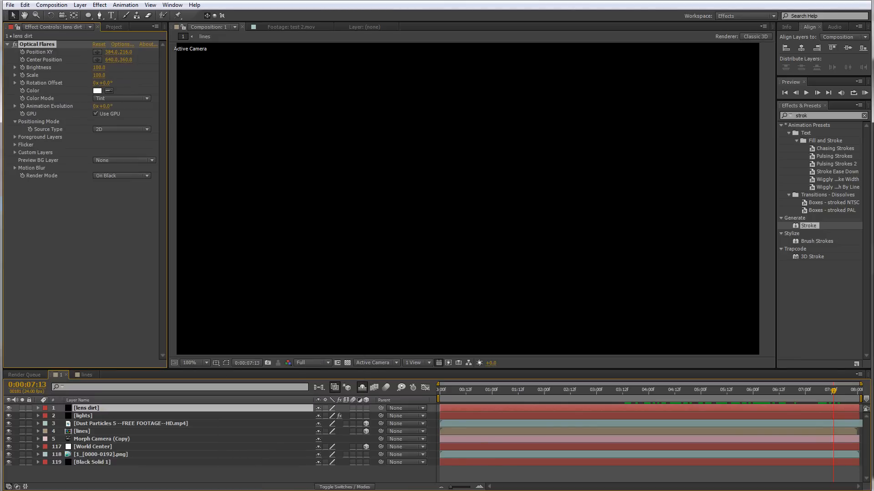
{"action": "left_click", "coordinate": [120, 45]}
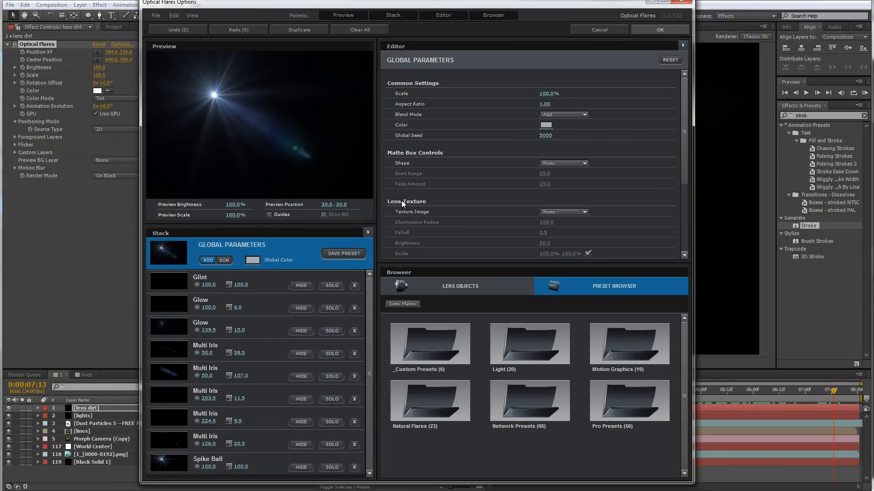
Set the flare's lens texture image to Dirty and confirm the options
{"action": "left_click", "coordinate": [553, 212]}
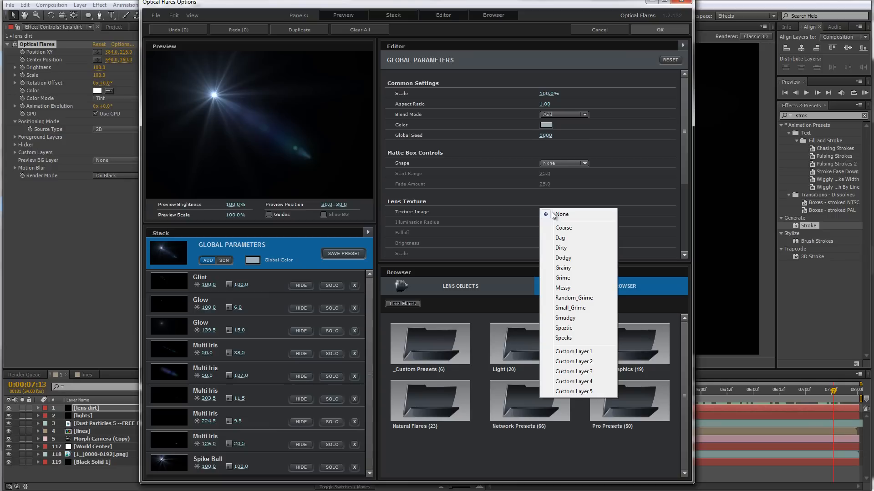
{"action": "left_click", "coordinate": [571, 278]}
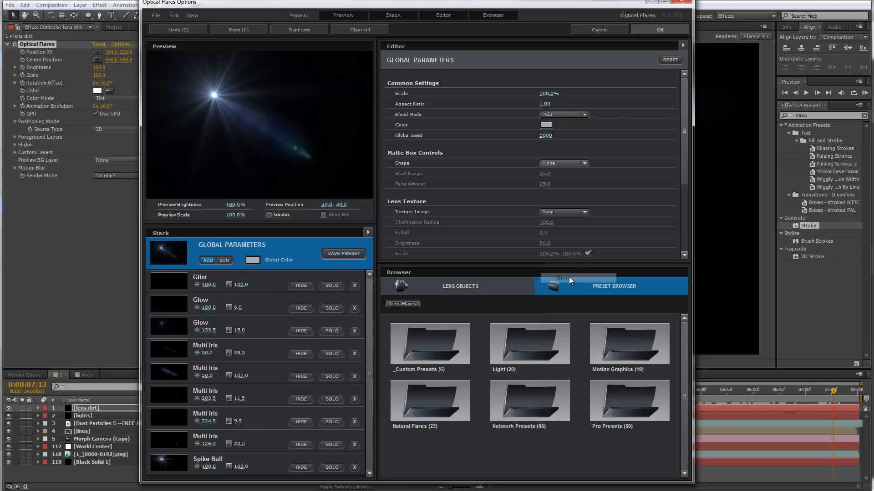
{"action": "left_click", "coordinate": [571, 212]}
{"action": "left_click", "coordinate": [567, 258]}
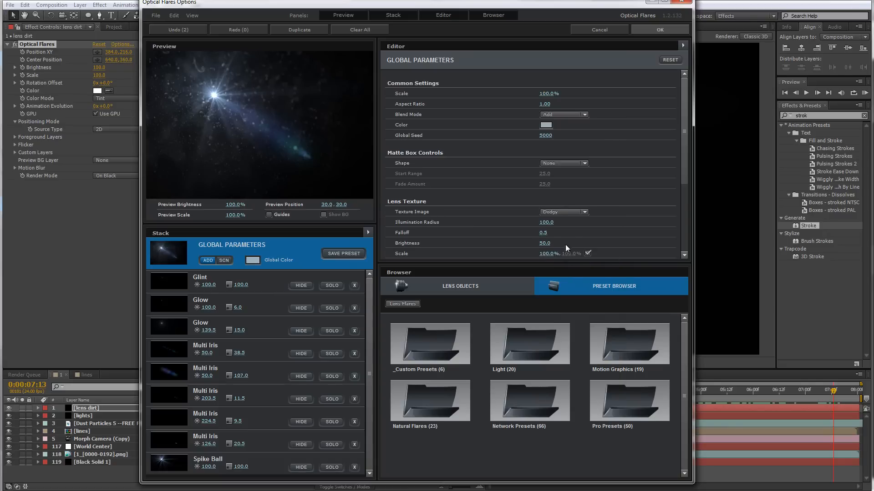
{"action": "left_click", "coordinate": [571, 212]}
{"action": "left_click", "coordinate": [569, 239]}
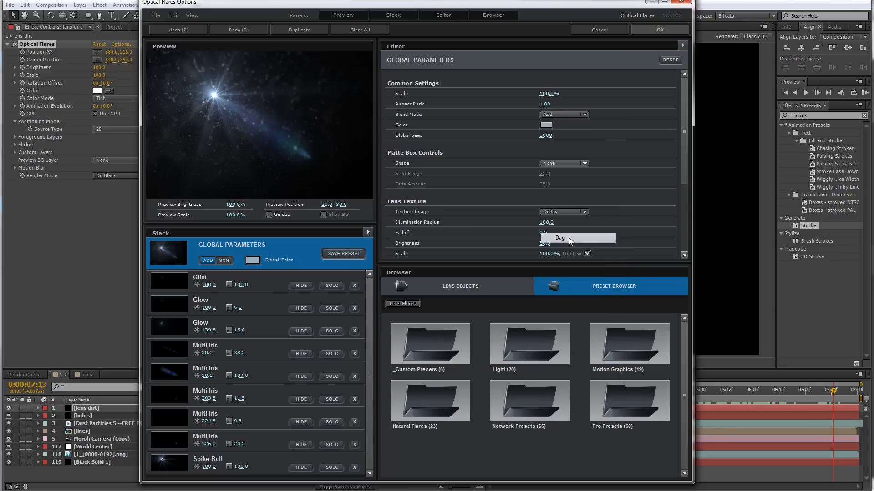
{"action": "left_click", "coordinate": [563, 213]}
{"action": "left_click", "coordinate": [566, 289]}
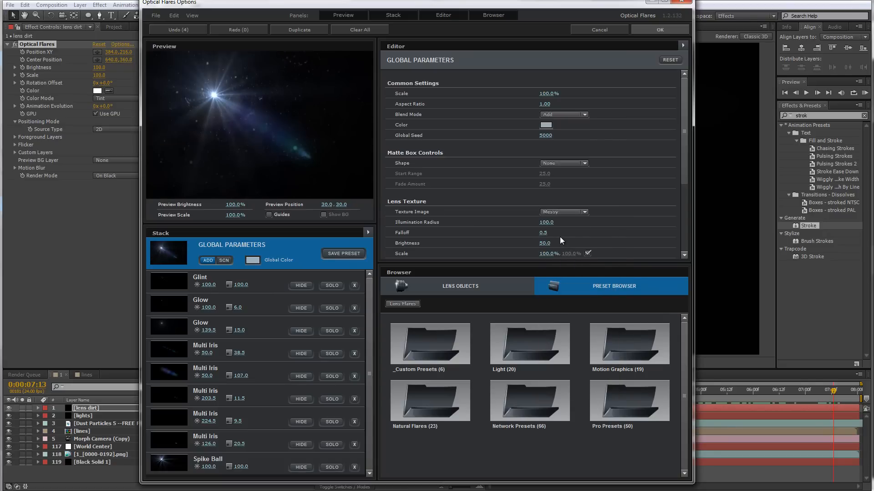
{"action": "left_click", "coordinate": [563, 212]}
{"action": "left_click", "coordinate": [553, 320]}
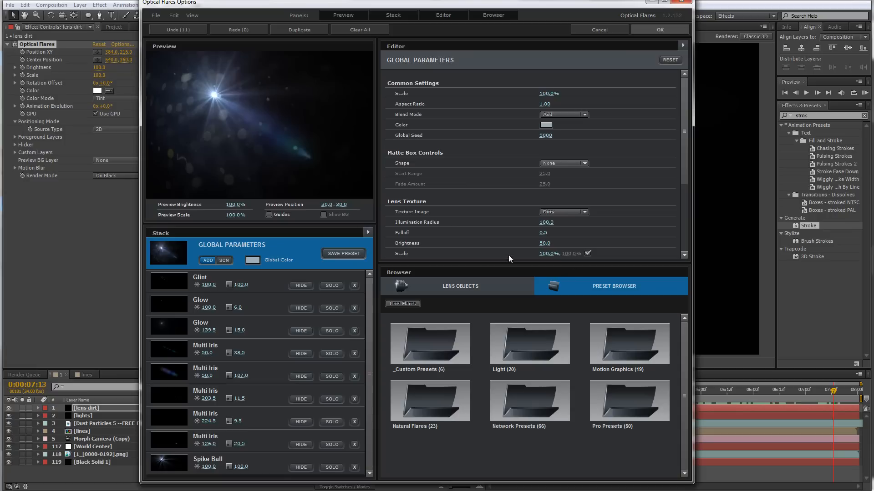
{"action": "left_click", "coordinate": [556, 213]}
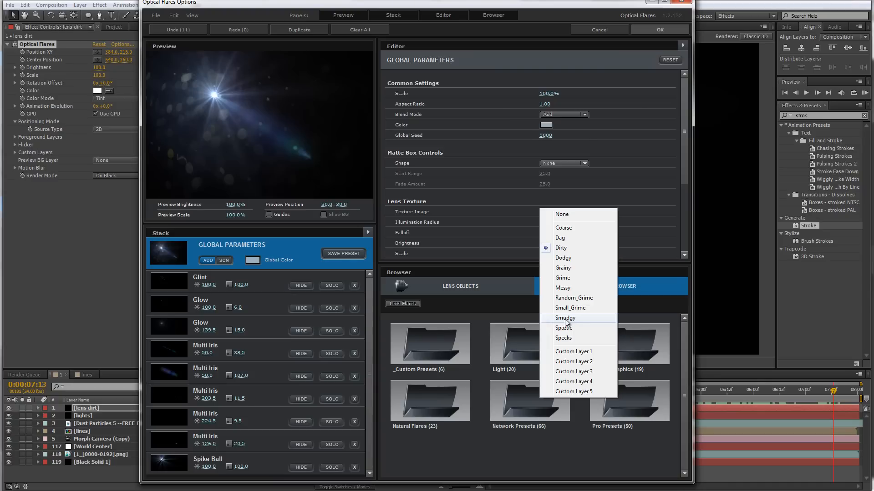
{"action": "left_click", "coordinate": [611, 132]}
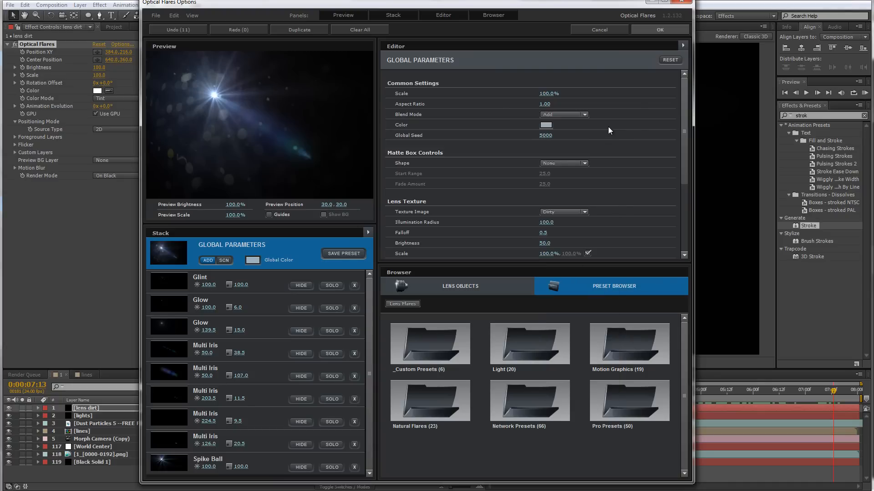
{"action": "left_click", "coordinate": [645, 30]}
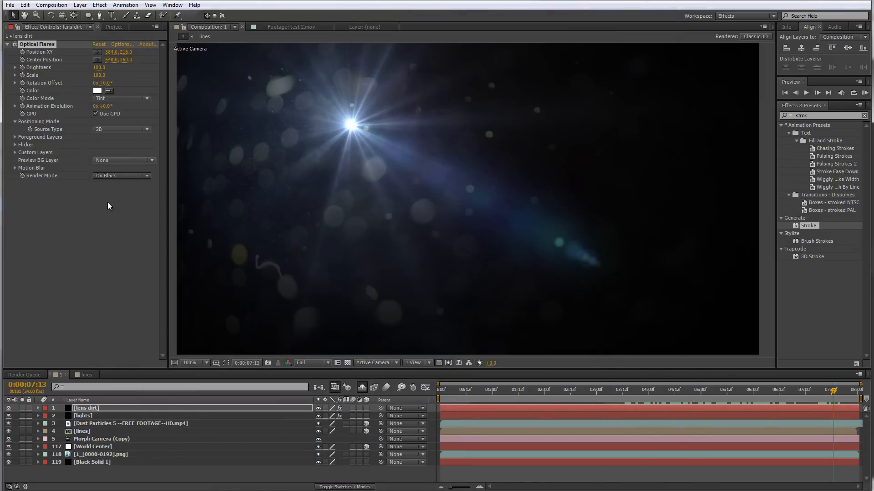
Set the Optical Flares Source Type to Track Lights
{"action": "left_click", "coordinate": [104, 129]}
{"action": "left_click", "coordinate": [120, 157]}
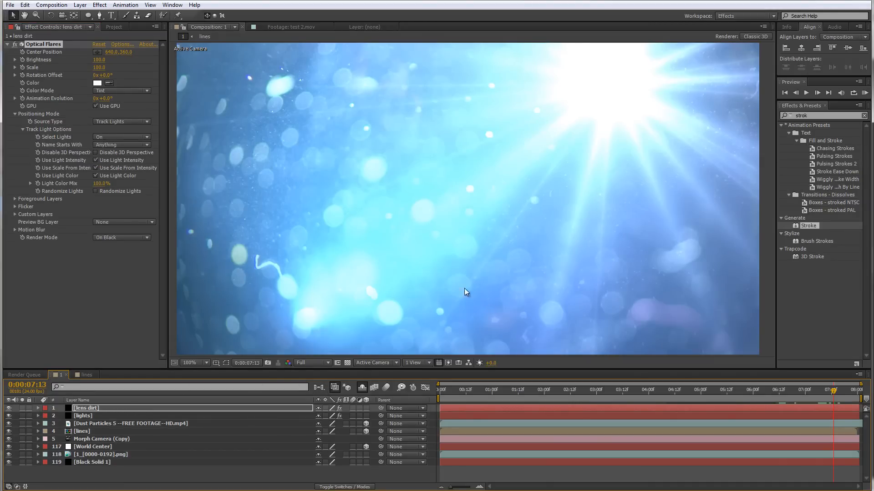
Rename the Key light layer to A Key
{"action": "left_click", "coordinate": [365, 389]}
{"action": "scroll", "coordinate": [214, 432], "scroll_direction": "down", "scroll_amount": 5}
{"action": "scroll", "coordinate": [208, 435], "scroll_direction": "down", "scroll_amount": 20}
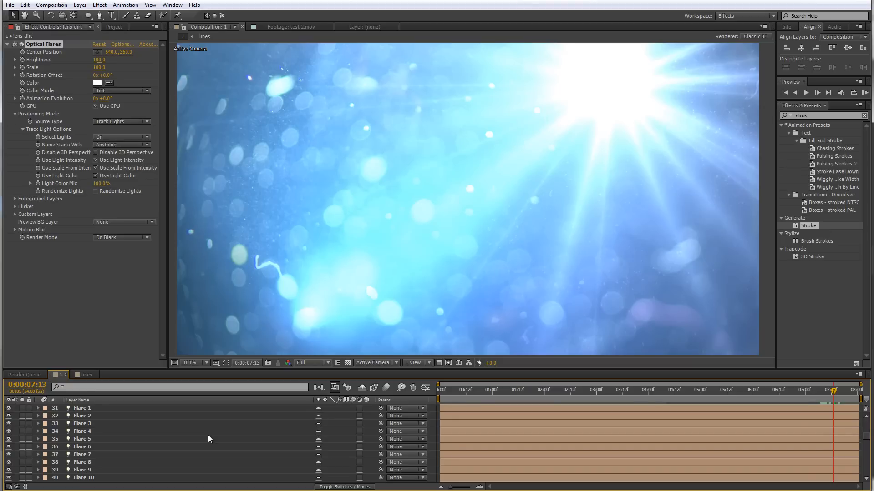
{"action": "scroll", "coordinate": [188, 446], "scroll_direction": "down", "scroll_amount": 8}
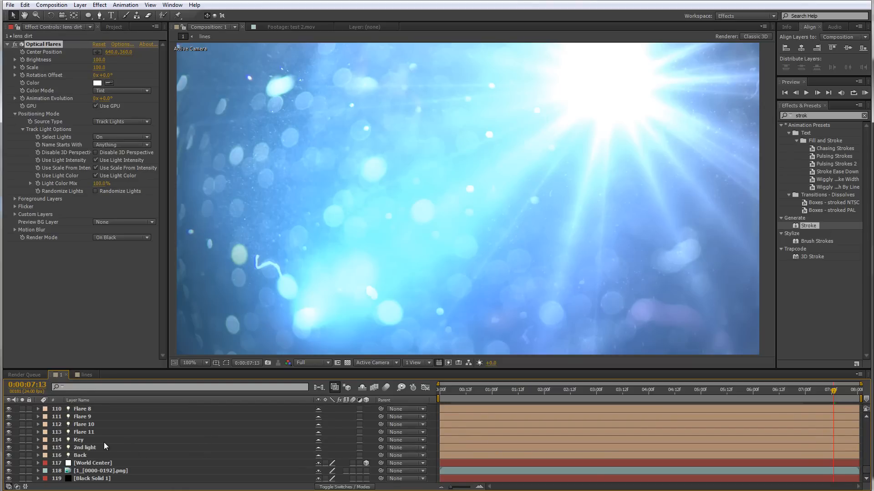
{"action": "scroll", "coordinate": [98, 440], "scroll_direction": "up", "scroll_amount": 12}
{"action": "left_click", "coordinate": [105, 145]}
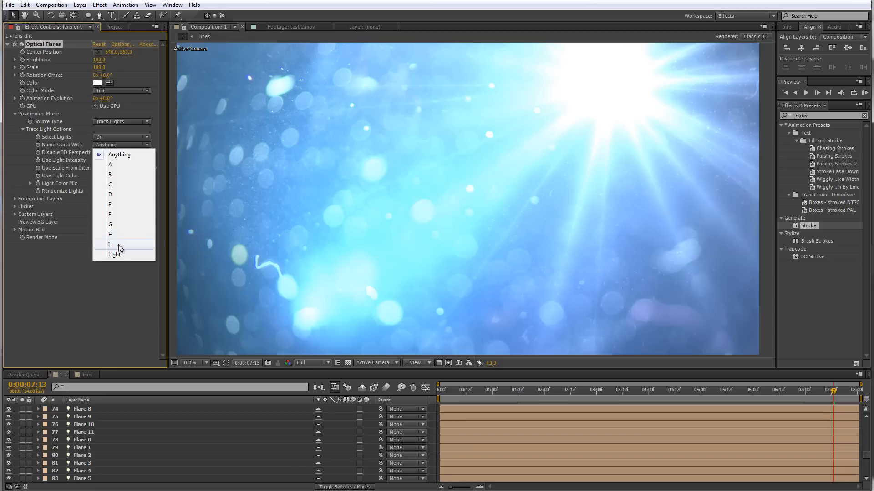
{"action": "left_click", "coordinate": [100, 439]}
{"action": "scroll", "coordinate": [129, 448], "scroll_direction": "down", "scroll_amount": 9}
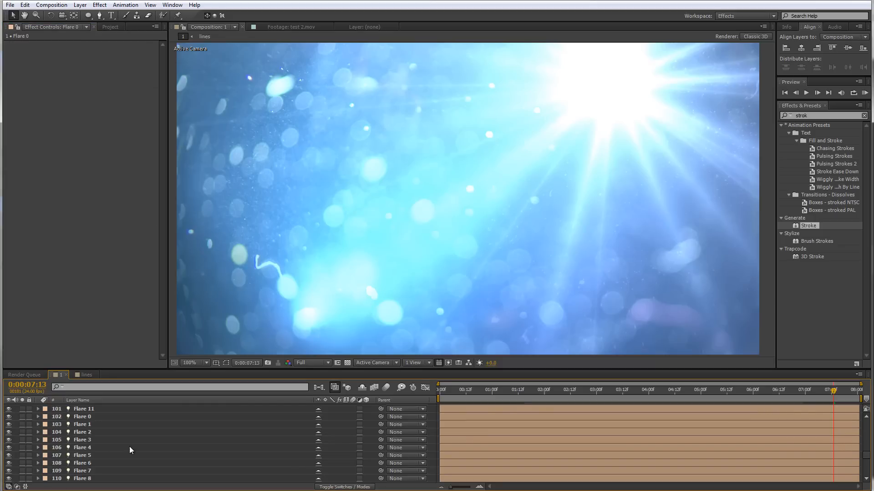
{"action": "scroll", "coordinate": [129, 446], "scroll_direction": "down", "scroll_amount": 3}
{"action": "left_click", "coordinate": [126, 439]}
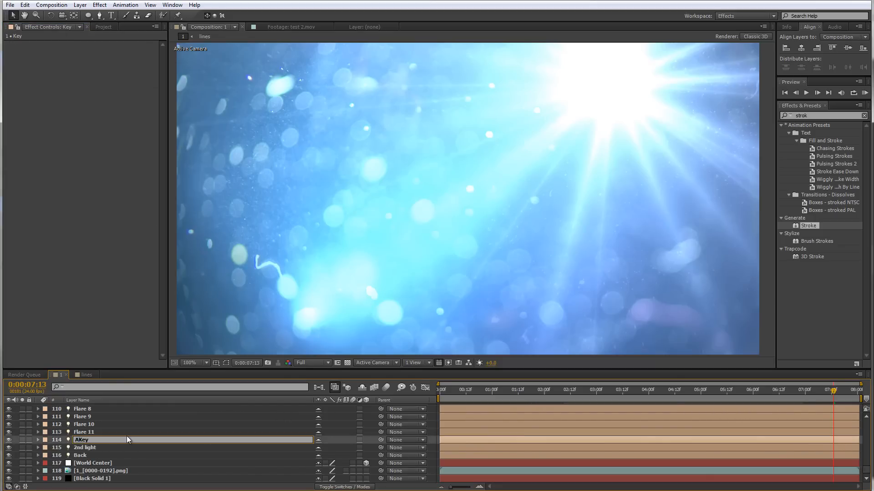
{"action": "left_click", "coordinate": [129, 431]}
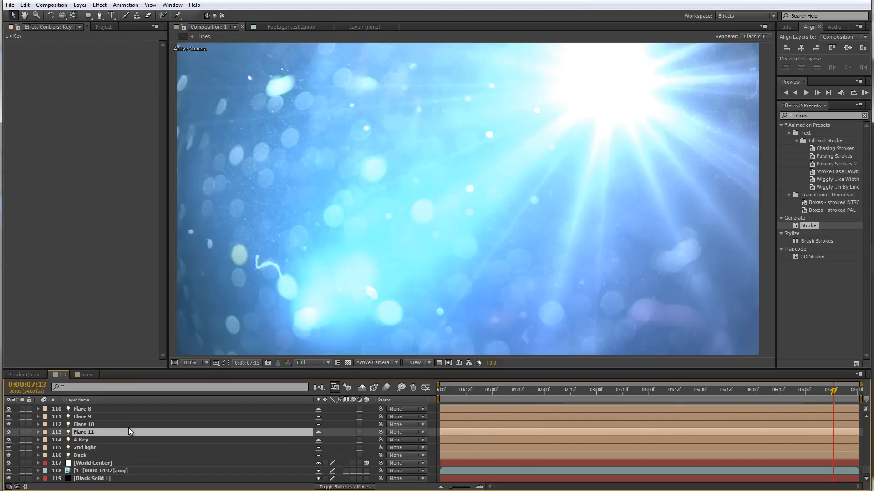
Set the lens dirt flare's Name Starts With option to A
{"action": "scroll", "coordinate": [115, 425], "scroll_direction": "up", "scroll_amount": 20}
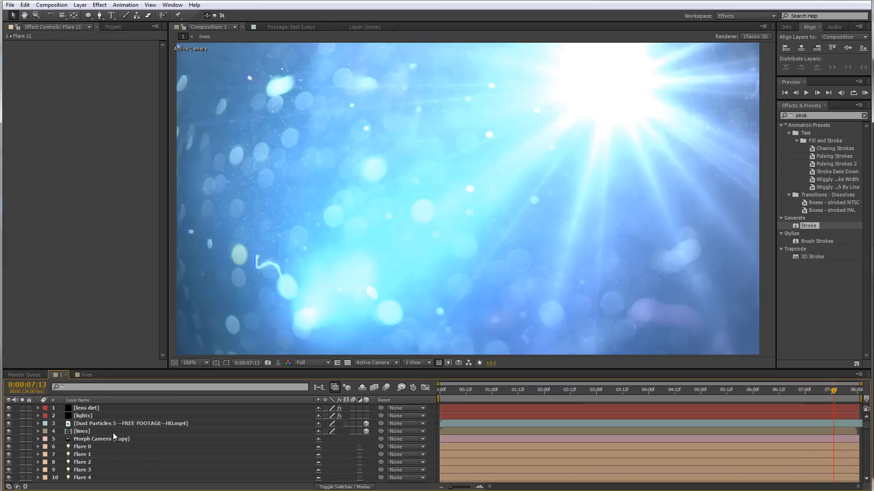
{"action": "left_click", "coordinate": [103, 416]}
{"action": "left_click", "coordinate": [106, 408]}
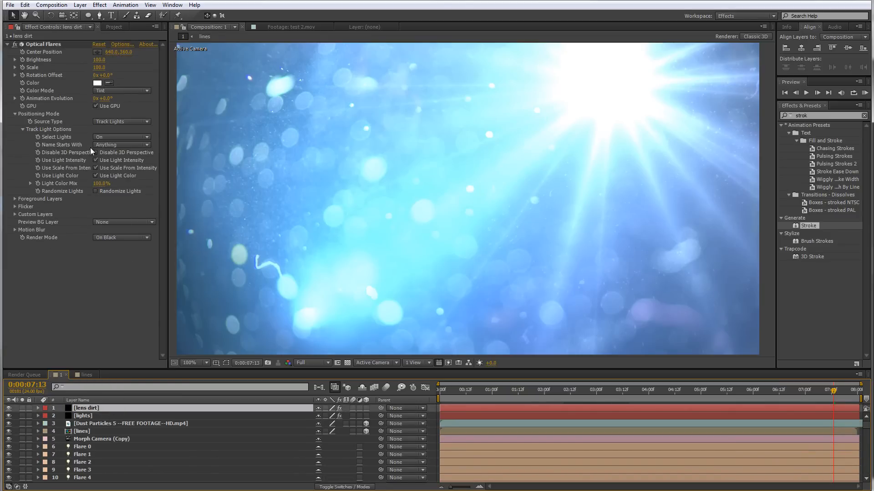
{"action": "left_click", "coordinate": [105, 146]}
{"action": "left_click", "coordinate": [111, 164]}
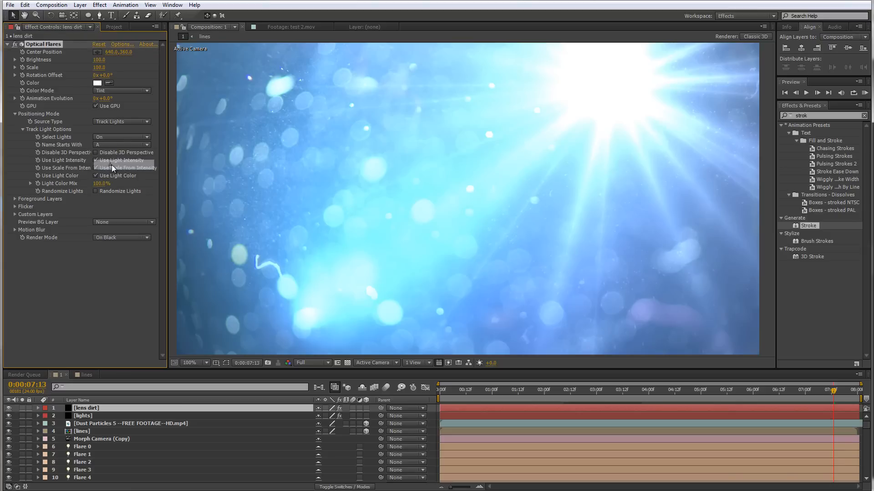
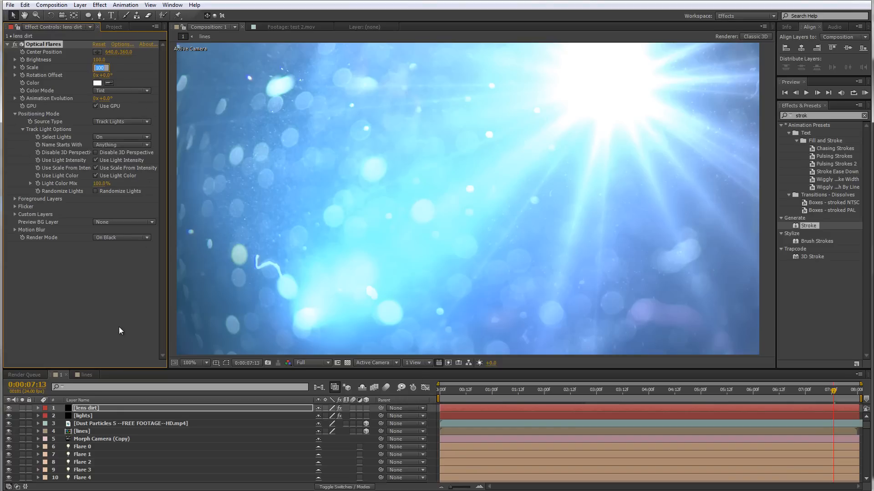
Set the lens dirt flare's Scale to 1 and the lens dirt layer's blending mode to Screen
{"action": "type", "text": "1"}
{"action": "key", "text": "Return"}
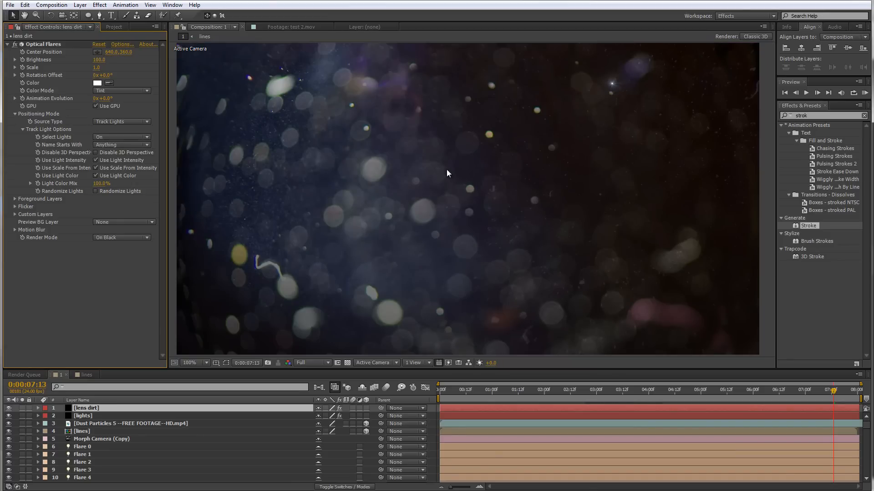
{"action": "right_click", "coordinate": [113, 406]}
{"action": "mouse_move", "coordinate": [167, 171]}
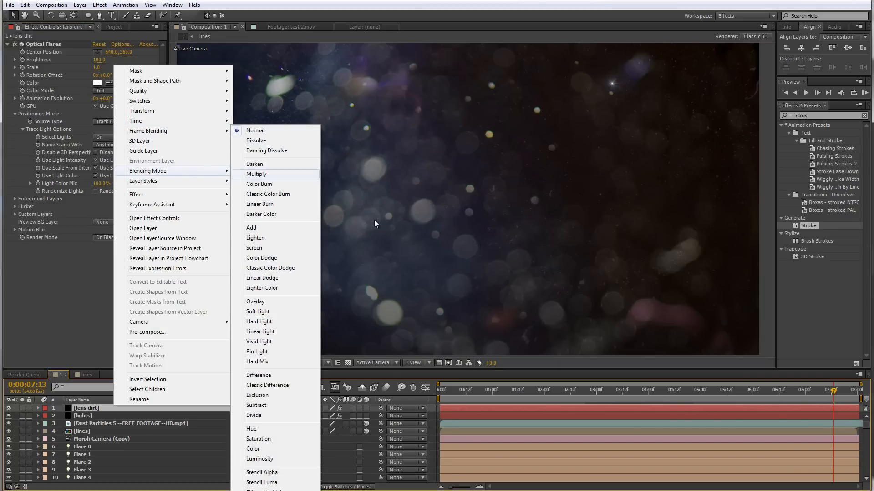
{"action": "left_click", "coordinate": [302, 247]}
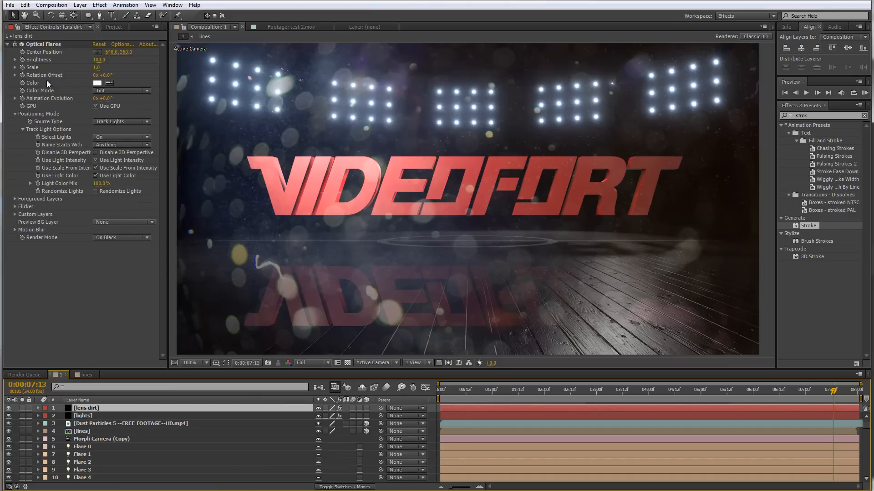
Set the lens dirt flare's Brightness to 40
{"action": "left_click", "coordinate": [99, 59]}
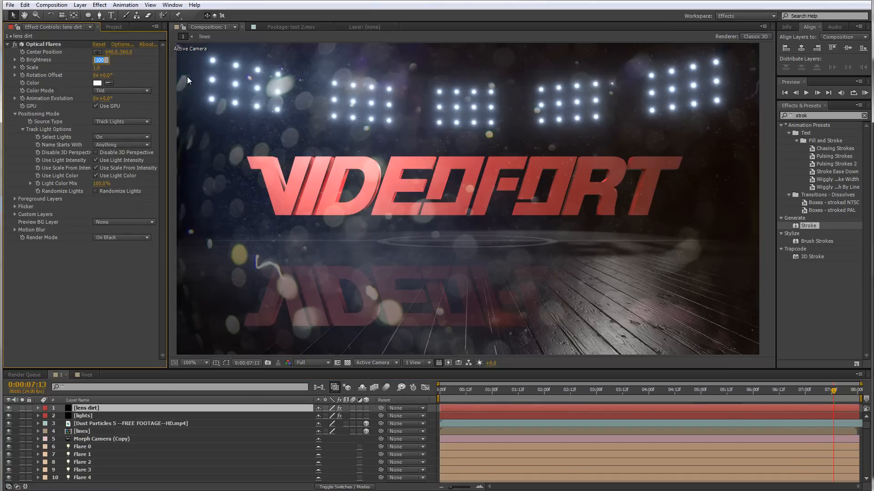
{"action": "type", "text": "20"}
{"action": "key", "text": "Return"}
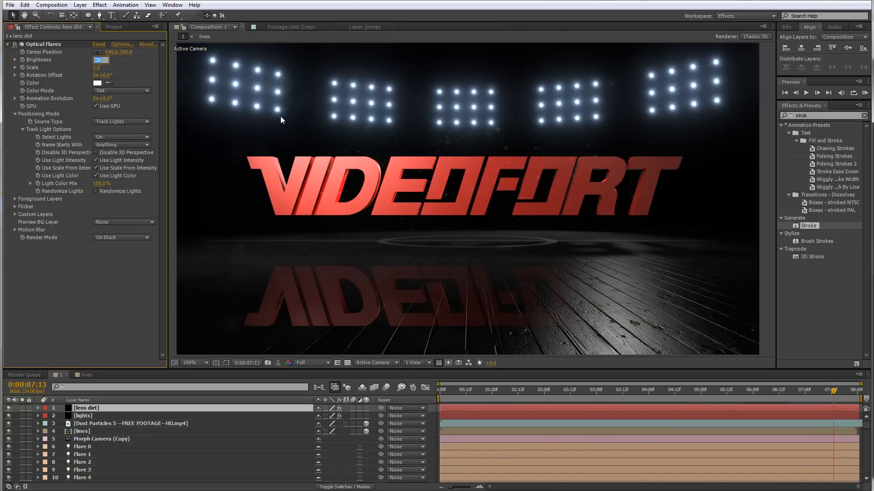
{"action": "type", "text": "40"}
{"action": "key", "text": "Return"}
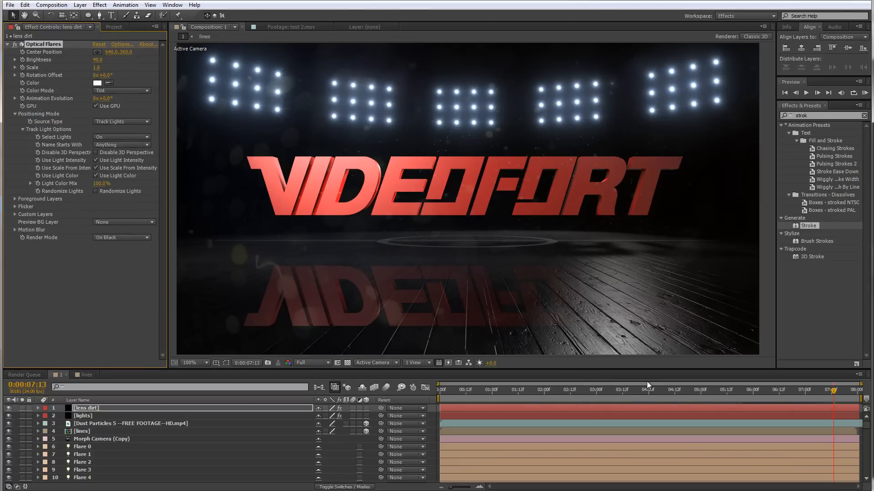
{"action": "left_click", "coordinate": [640, 391]}
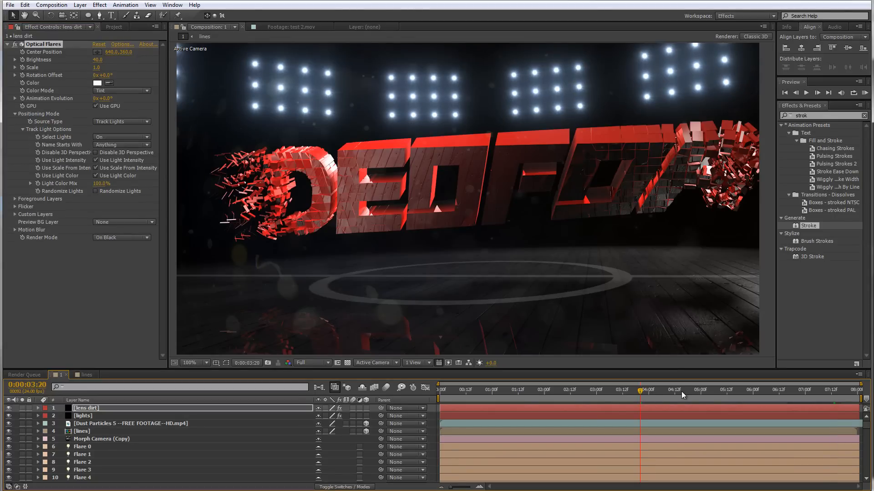
{"action": "left_click_drag", "start_coordinate": [682, 391], "coordinate": [708, 394]}
{"action": "left_click", "coordinate": [750, 409]}
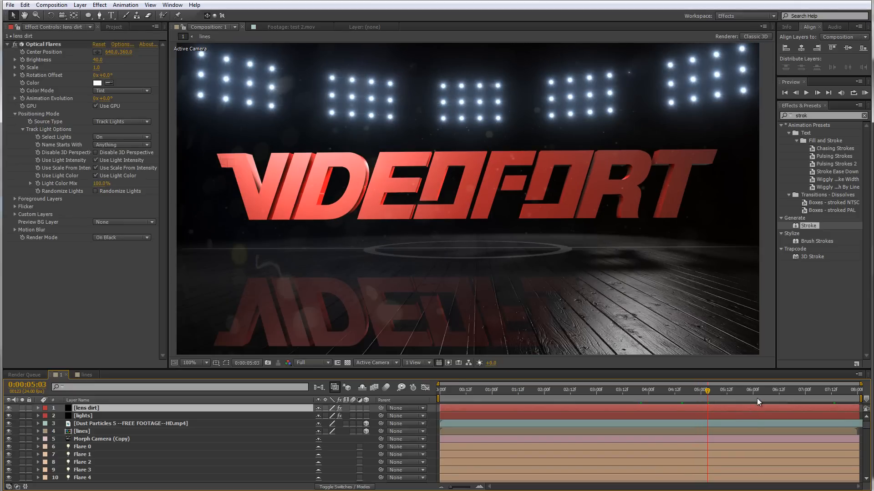
{"action": "left_click", "coordinate": [757, 397]}
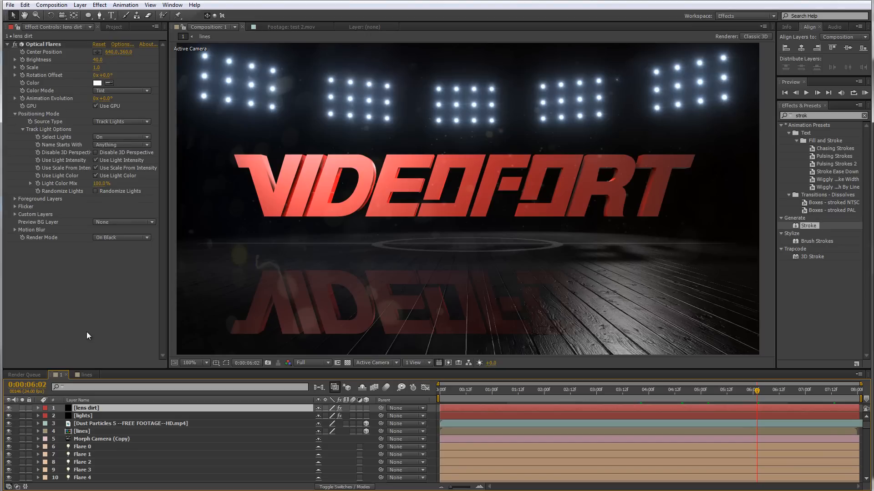
Add a new adjustment layer to the composition
{"action": "left_click", "coordinate": [80, 6]}
{"action": "mouse_move", "coordinate": [93, 15]}
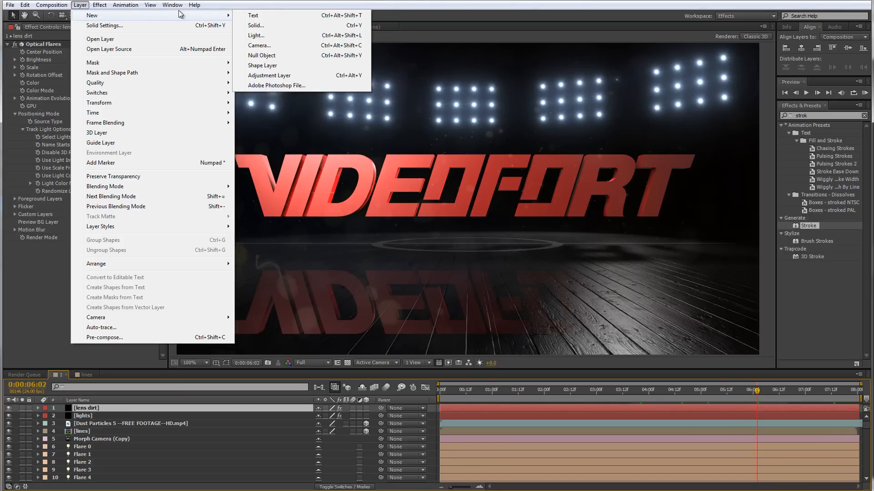
{"action": "mouse_move", "coordinate": [208, 13]}
{"action": "left_click", "coordinate": [293, 76]}
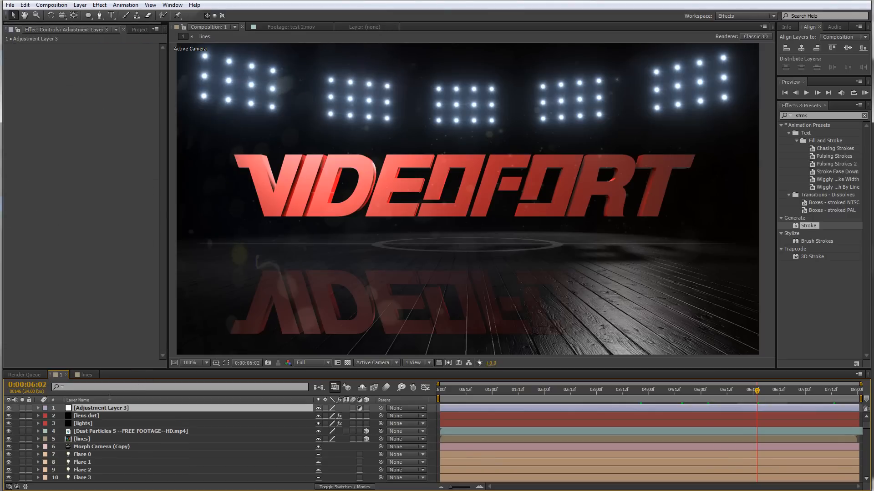
Apply the Levels effect to the adjustment layer
{"action": "right_click", "coordinate": [104, 410]}
{"action": "mouse_move", "coordinate": [143, 202]}
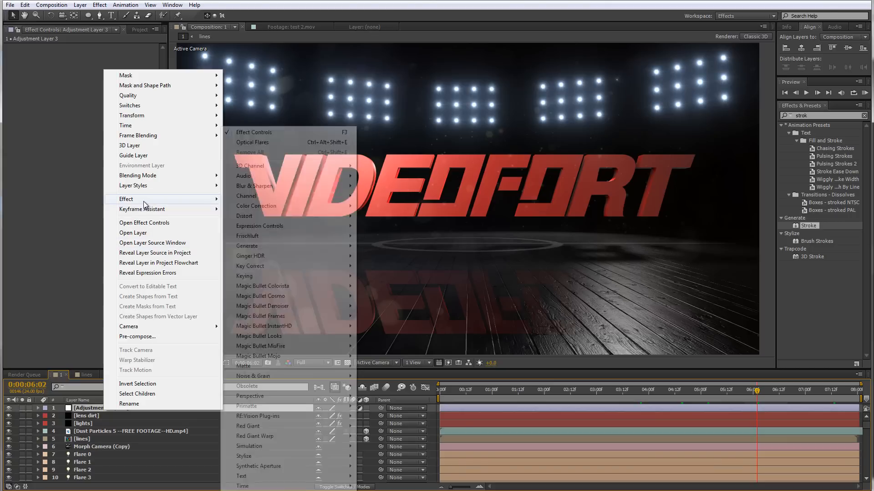
{"action": "mouse_move", "coordinate": [273, 207]}
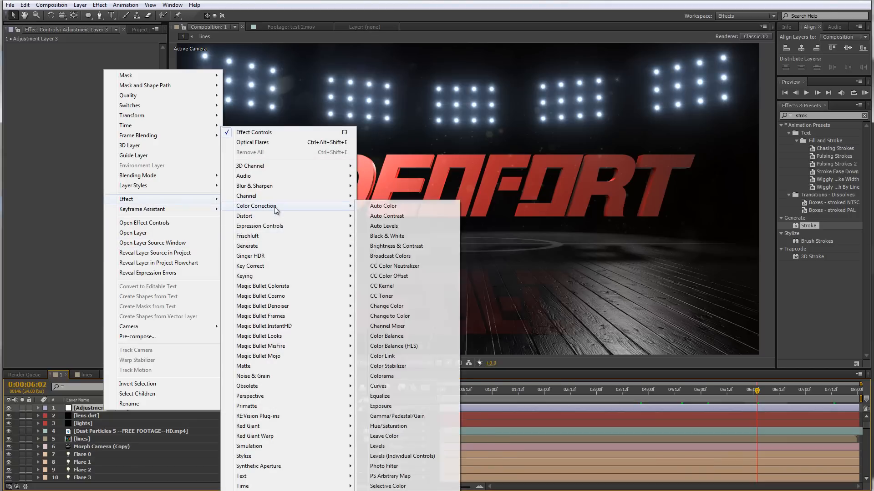
{"action": "left_click", "coordinate": [404, 446]}
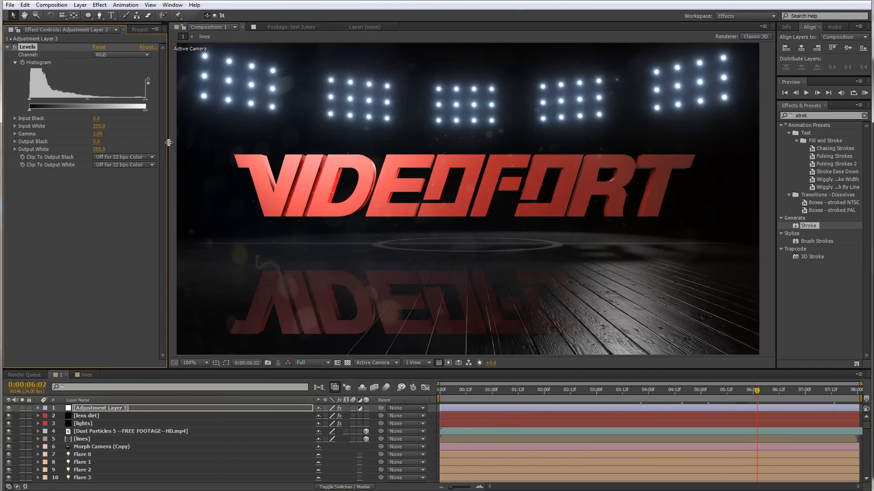
Adjust Levels to an Input Black of about 5, Input White of about 234 and Gamma of about 0.93
{"action": "left_click_drag", "start_coordinate": [167, 144], "coordinate": [199, 144]}
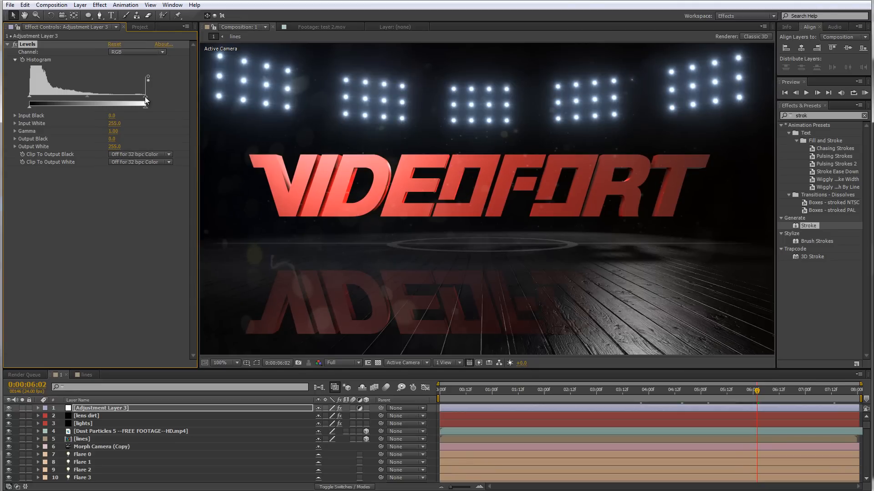
{"action": "left_click_drag", "start_coordinate": [144, 98], "coordinate": [137, 97]}
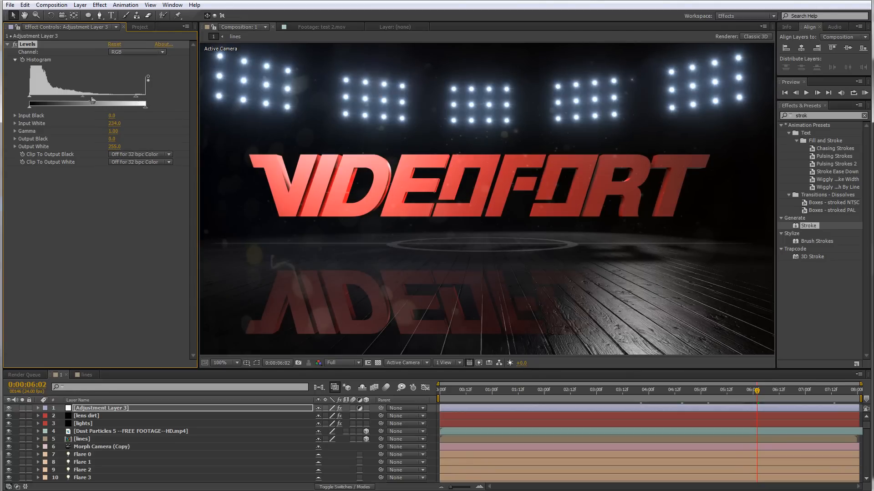
{"action": "left_click_drag", "start_coordinate": [83, 97], "coordinate": [85, 96]}
{"action": "left_click_drag", "start_coordinate": [29, 97], "coordinate": [33, 99]}
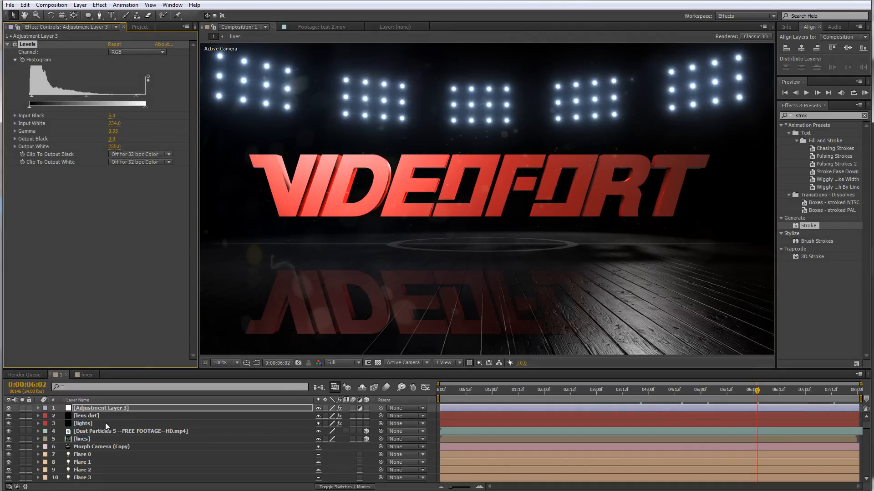
Apply the Color Balance effect to the adjustment layer
{"action": "right_click", "coordinate": [107, 408]}
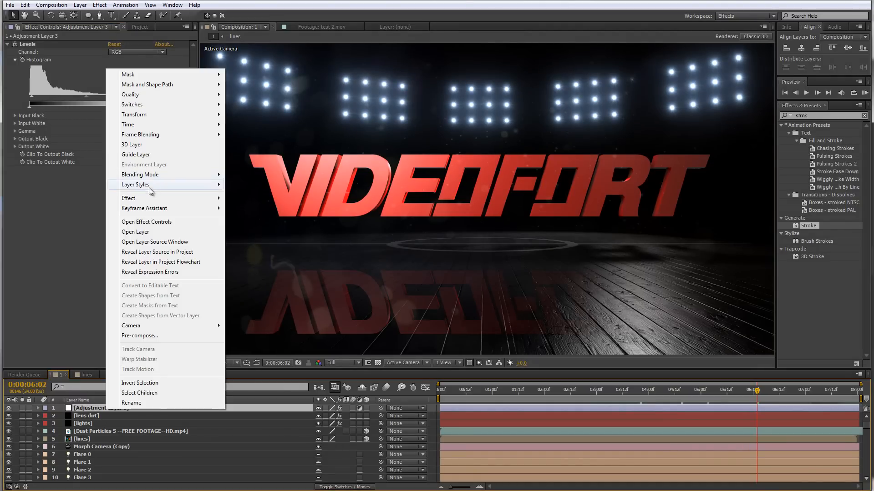
{"action": "mouse_move", "coordinate": [154, 198]}
{"action": "mouse_move", "coordinate": [308, 209]}
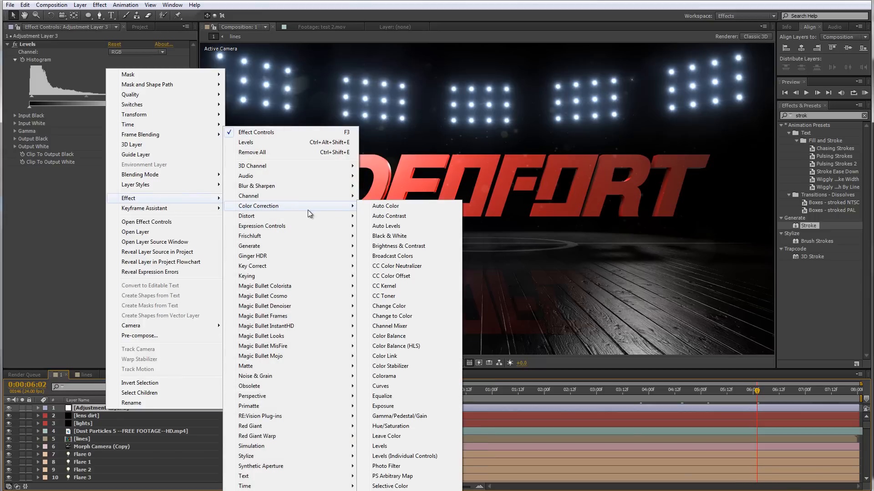
{"action": "left_click", "coordinate": [424, 335]}
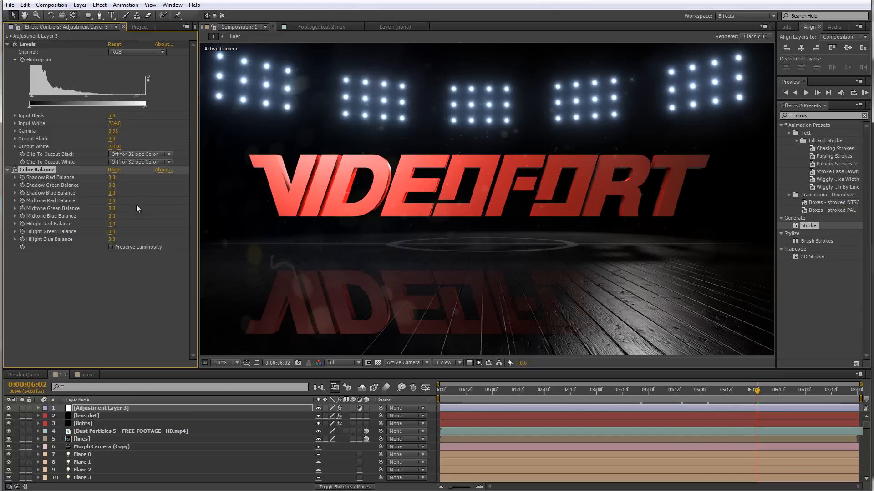
Set Shadow Red Balance to -10, Shadow Green Balance to about 5 and Shadow Blue Balance to 10
{"action": "left_click", "coordinate": [111, 178]}
{"action": "key", "text": "Return"}
{"action": "left_click", "coordinate": [117, 178]}
{"action": "type", "text": "-10"}
{"action": "key", "text": "Return"}
{"action": "left_click", "coordinate": [112, 194]}
{"action": "type", "text": "10"}
{"action": "key", "text": "Return"}
{"action": "left_click_drag", "start_coordinate": [113, 188], "coordinate": [117, 185]}
Set Hilight Red Balance to 15 and Hilight Blue Balance to about -13
{"action": "left_click", "coordinate": [542, 391]}
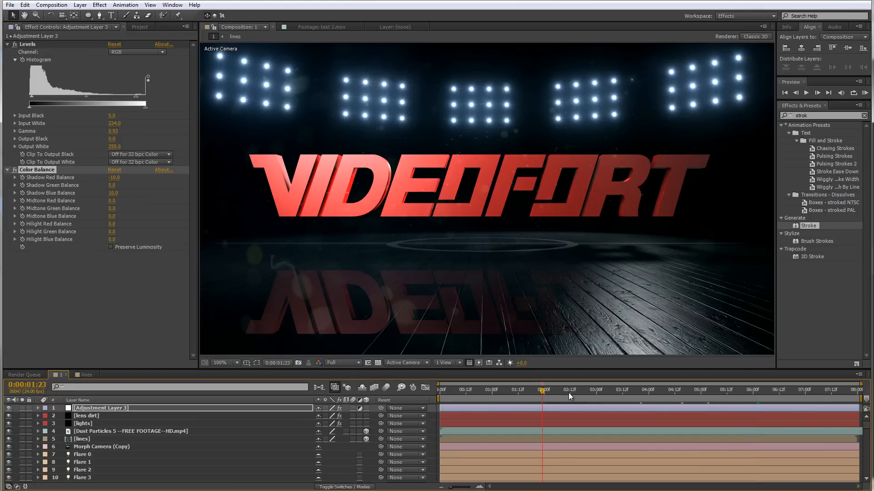
{"action": "left_click_drag", "start_coordinate": [561, 389], "coordinate": [645, 394]}
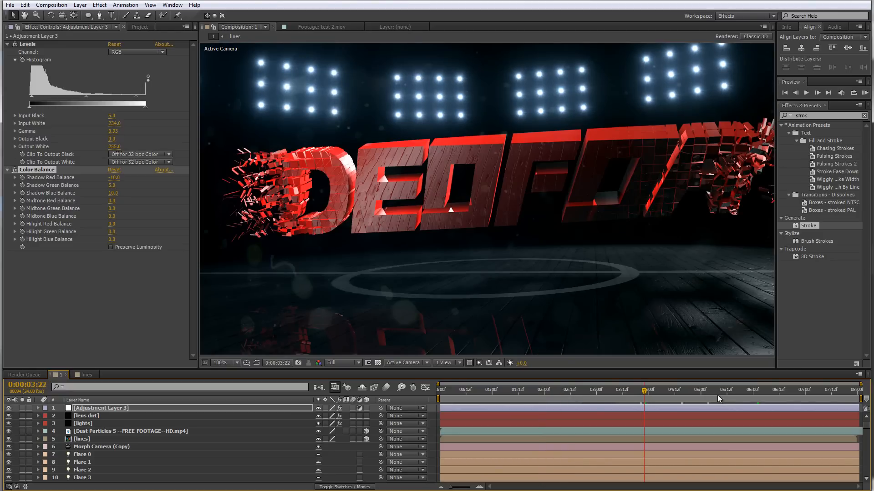
{"action": "left_click", "coordinate": [717, 395]}
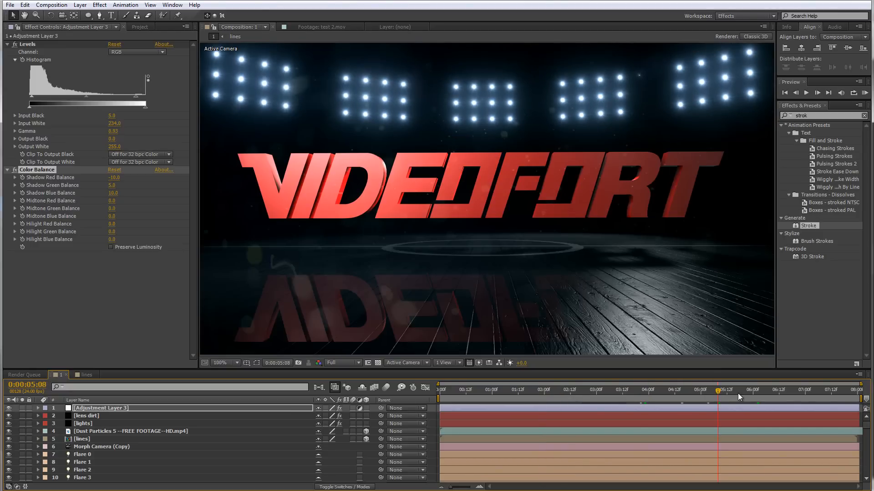
{"action": "left_click", "coordinate": [738, 394]}
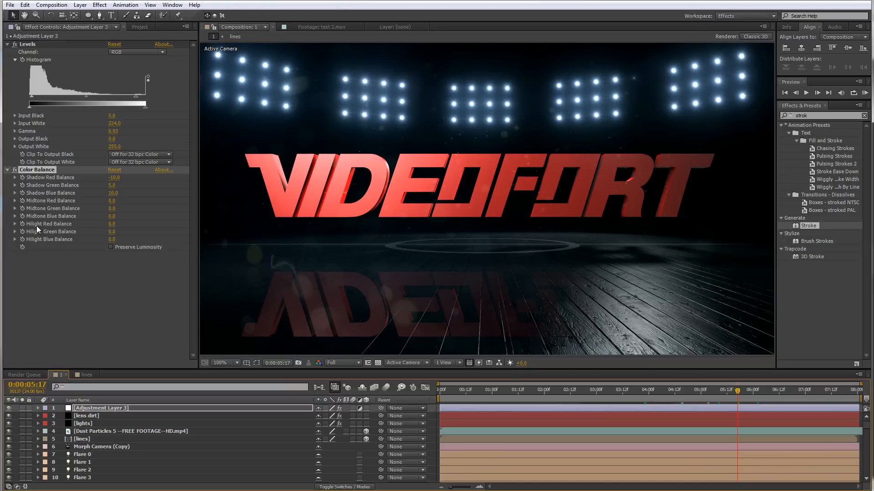
{"action": "left_click", "coordinate": [113, 224]}
{"action": "type", "text": "10"}
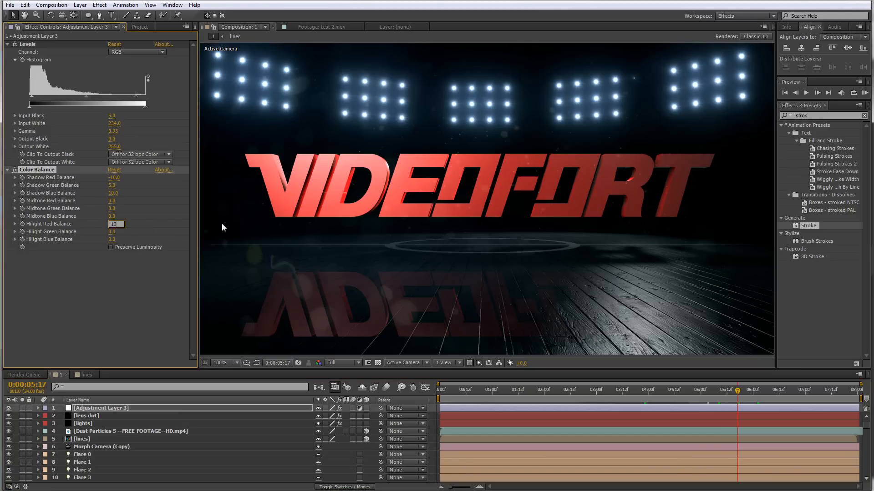
{"action": "key", "text": "Return"}
{"action": "left_click_drag", "start_coordinate": [110, 240], "coordinate": [107, 240]}
Apply the Noise effect to the adjustment layer with an Amount of Noise of 5%
{"action": "left_click", "coordinate": [693, 392]}
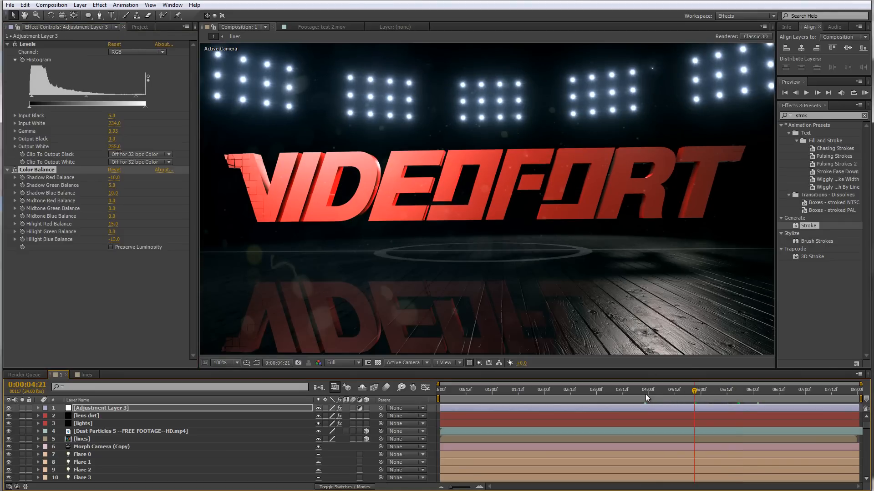
{"action": "left_click", "coordinate": [643, 395]}
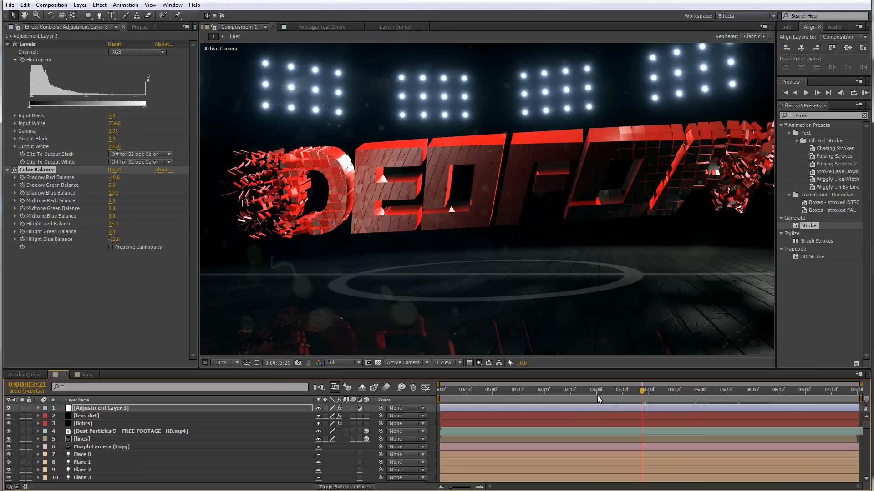
{"action": "left_click", "coordinate": [596, 395]}
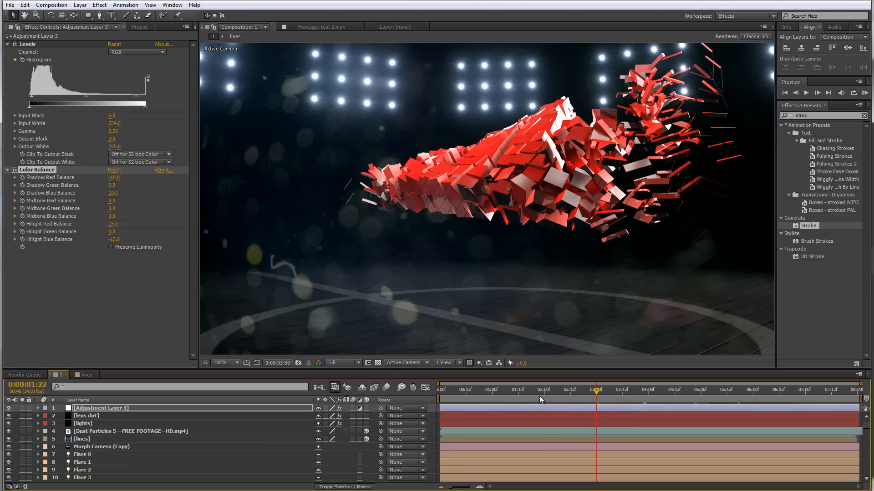
{"action": "left_click", "coordinate": [663, 395]}
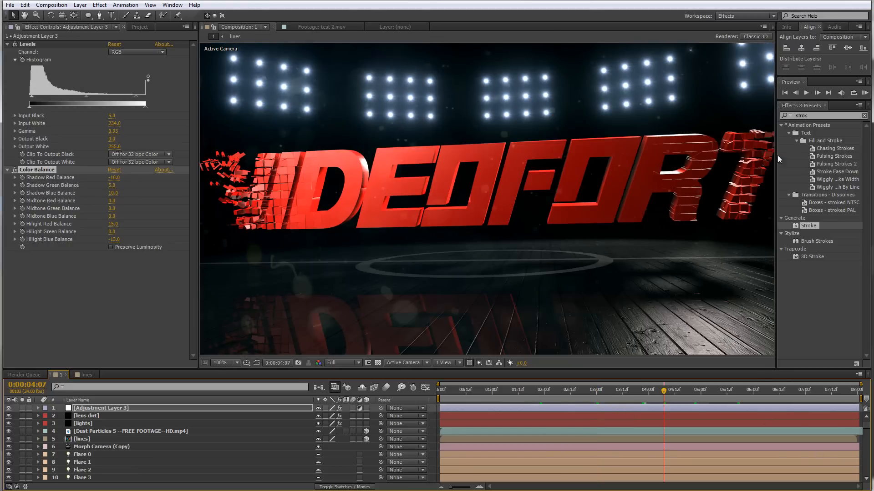
{"action": "key", "text": "ctrl+5"}
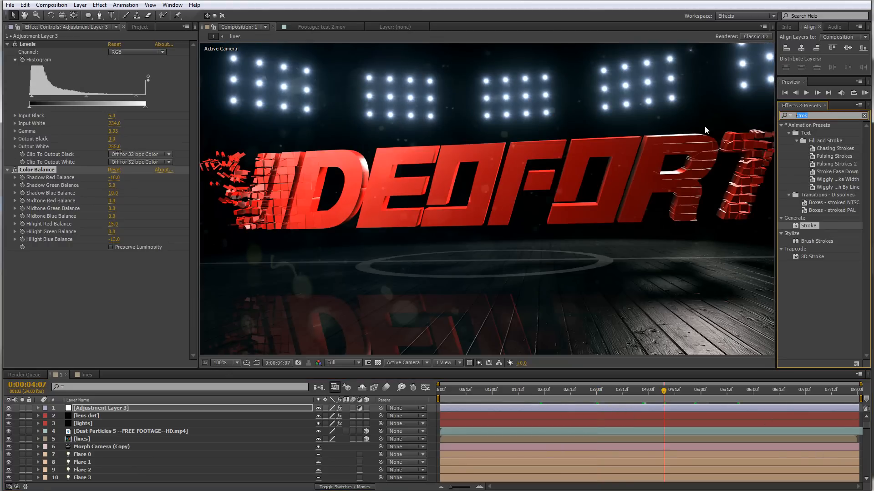
{"action": "type", "text": "nois"}
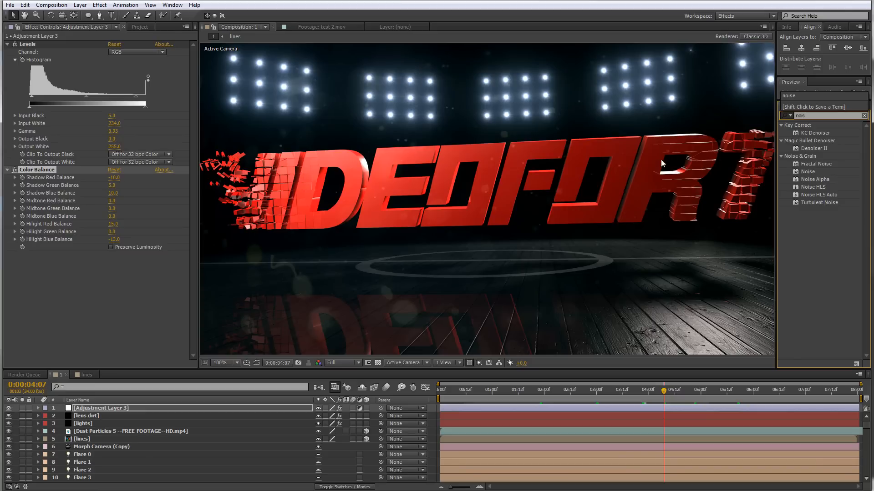
{"action": "left_click_drag", "start_coordinate": [801, 171], "coordinate": [100, 405]}
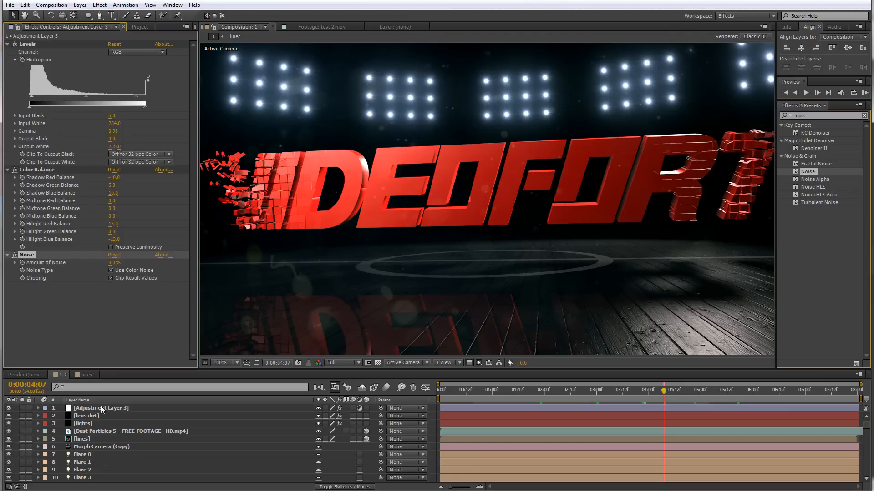
{"action": "left_click", "coordinate": [114, 263]}
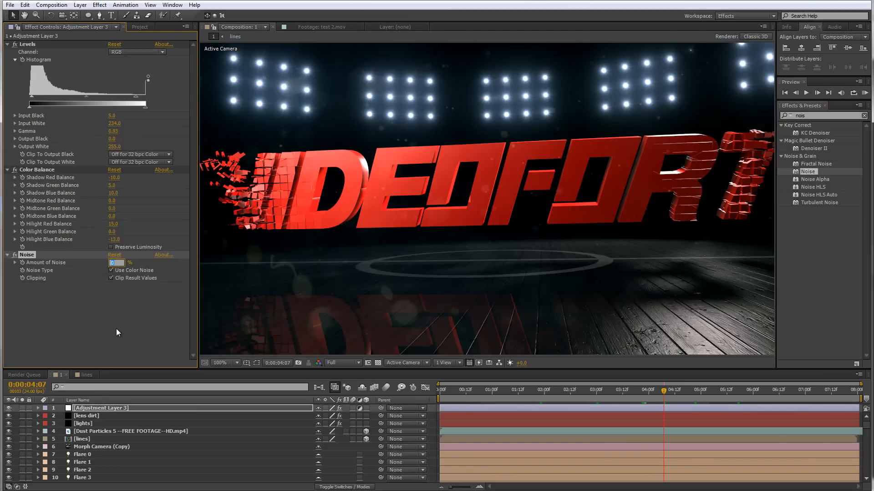
{"action": "type", "text": "5"}
{"action": "key", "text": "Return"}
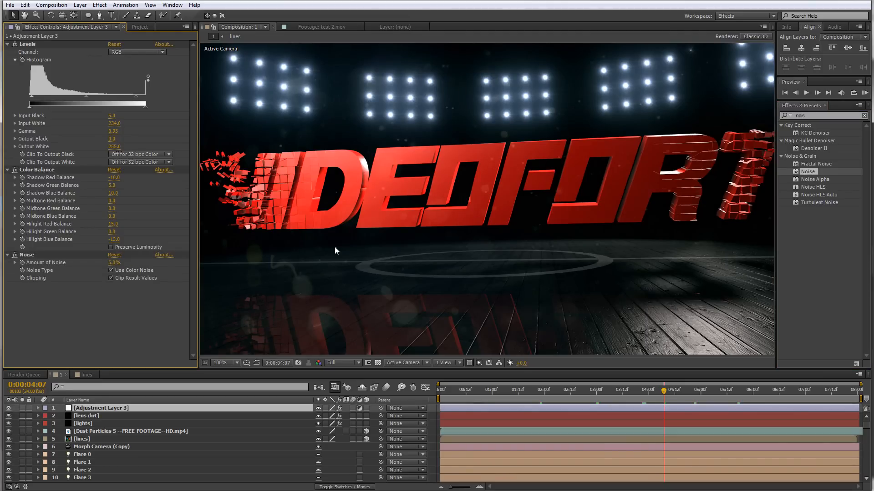
Inspect the noise up close in the viewer and play a RAM preview of the composition
{"action": "scroll", "coordinate": [365, 120], "scroll_direction": "up", "scroll_amount": 1}
{"action": "left_click_drag", "start_coordinate": [365, 119], "coordinate": [425, 335]}
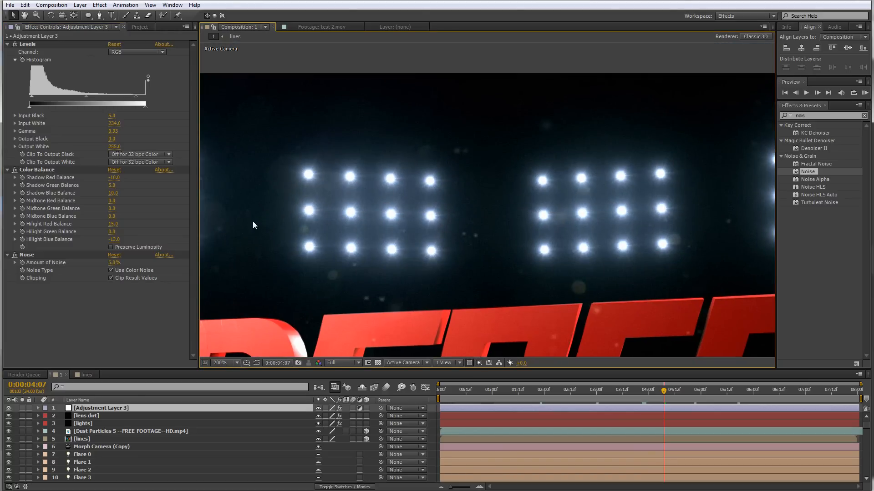
{"action": "scroll", "coordinate": [360, 287], "scroll_direction": "down", "scroll_amount": 3}
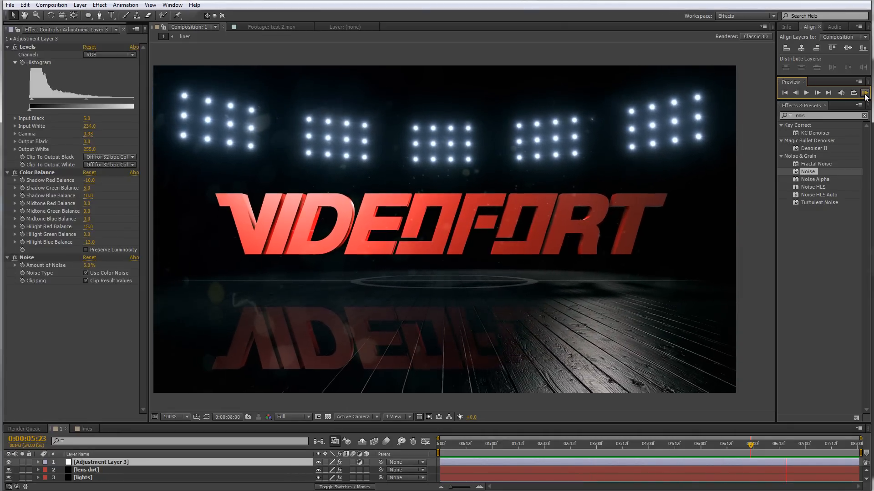
{"action": "left_click", "coordinate": [864, 94]}
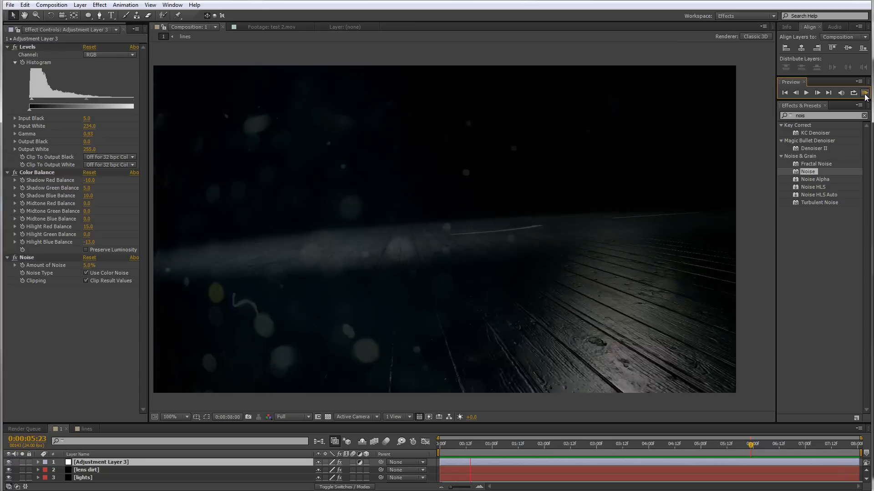